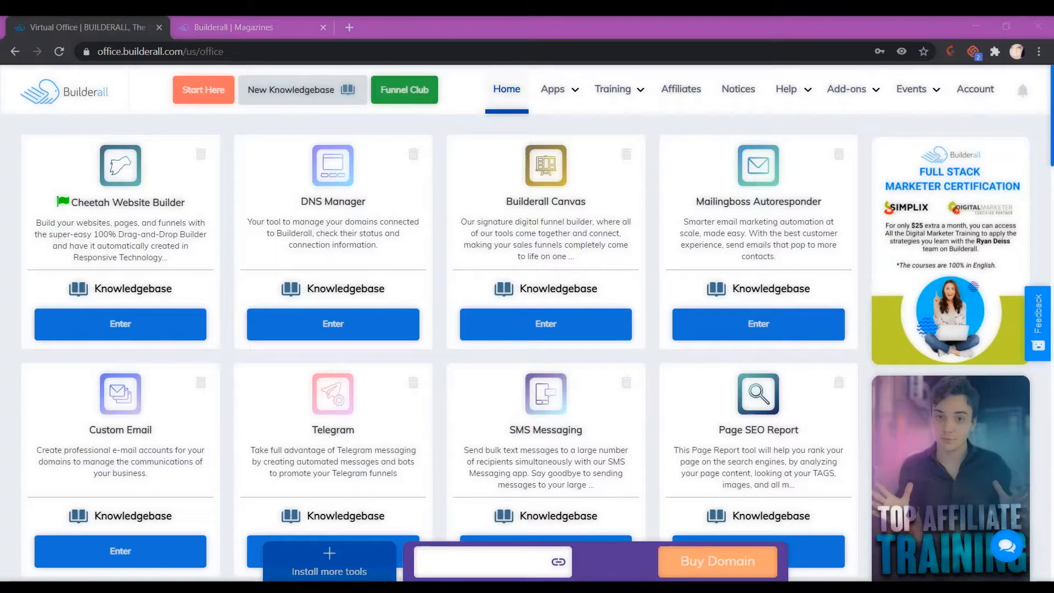
Step: Open the Magazine Builder app from the Builderall office and dismiss its welcome message
mouse_move(558, 90)
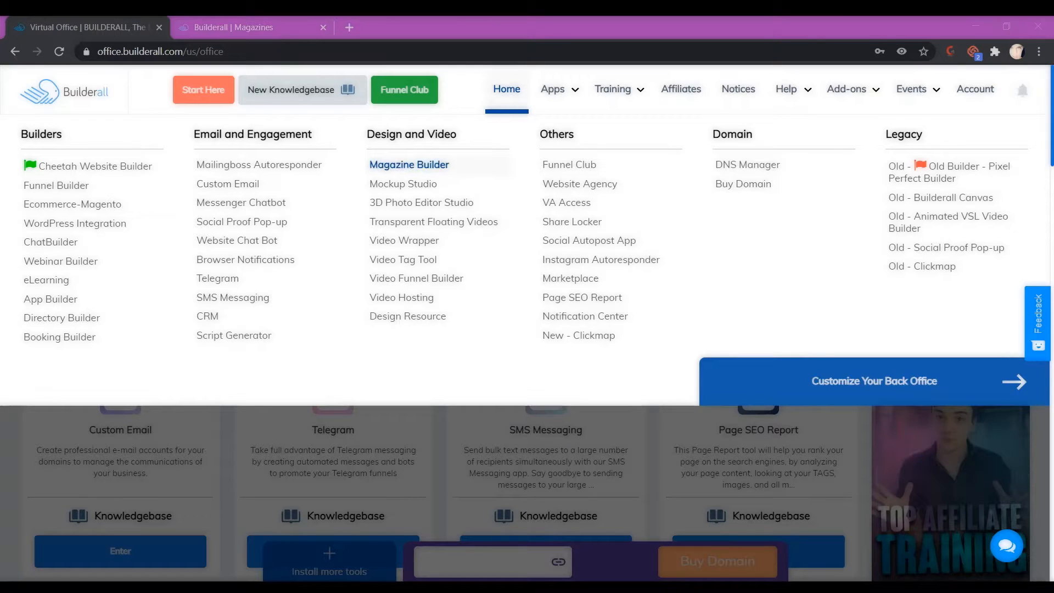
left_click(409, 164)
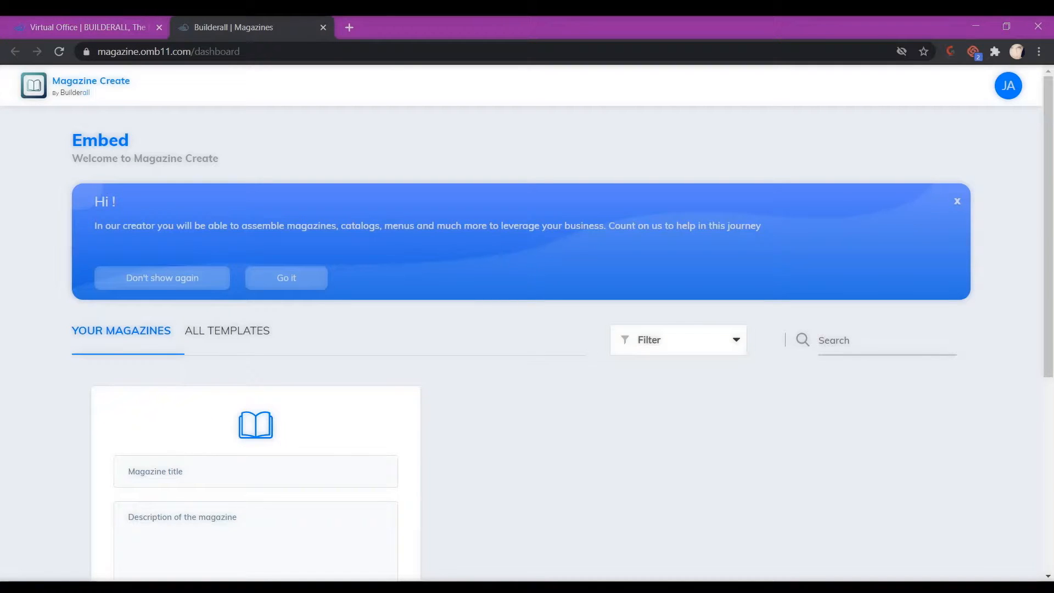
left_click(287, 277)
scroll(287, 278, "down", 1)
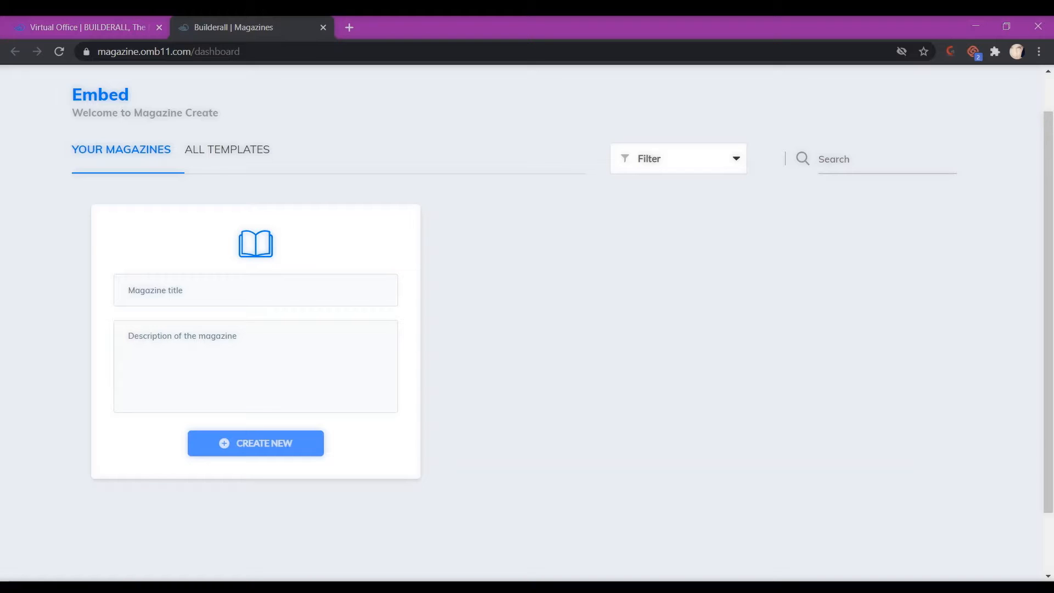
Step: Browse the full magazine template gallery, including the Premium category
left_click(227, 150)
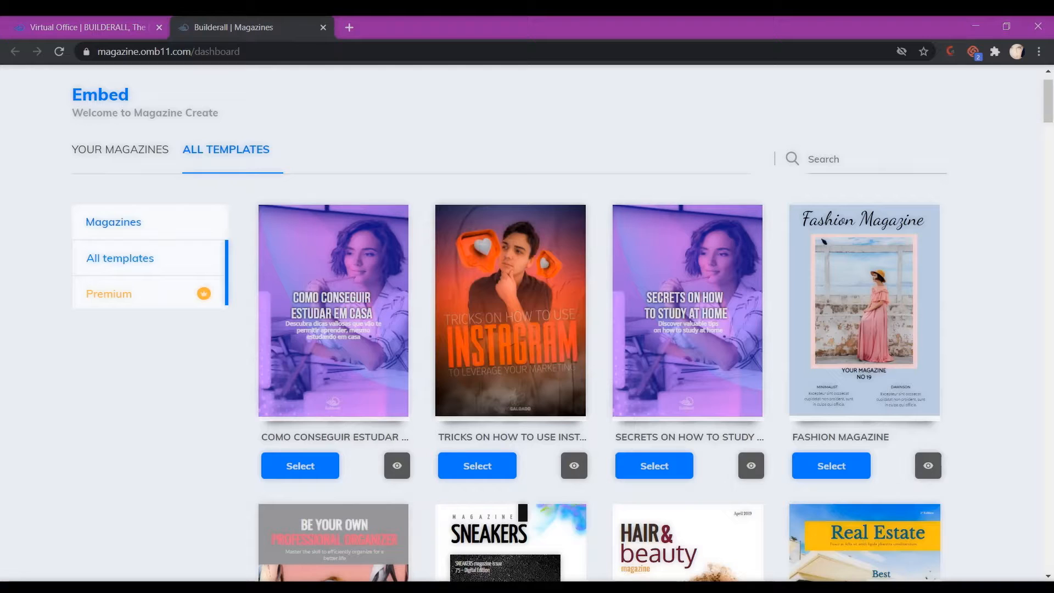
left_click(109, 294)
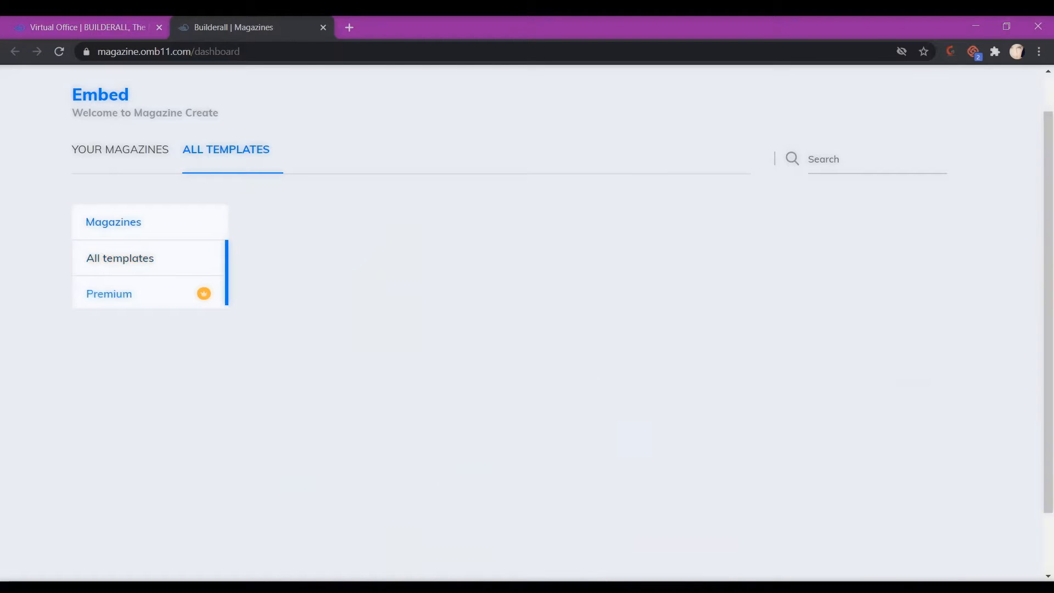
scroll(527, 323, "down", 2)
scroll(527, 323, "up", 3)
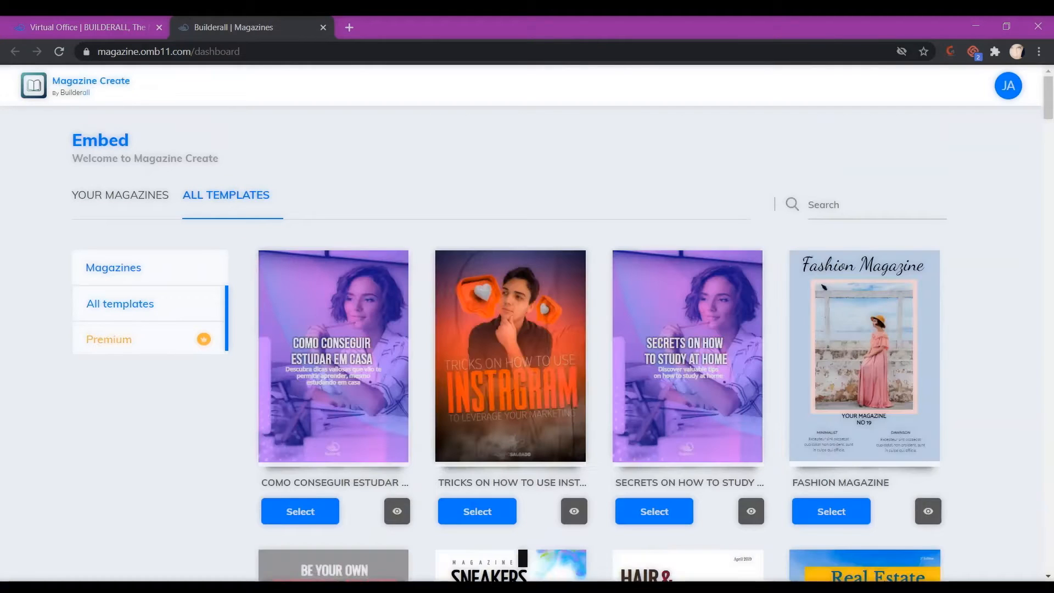
scroll(526, 323, "down", 6)
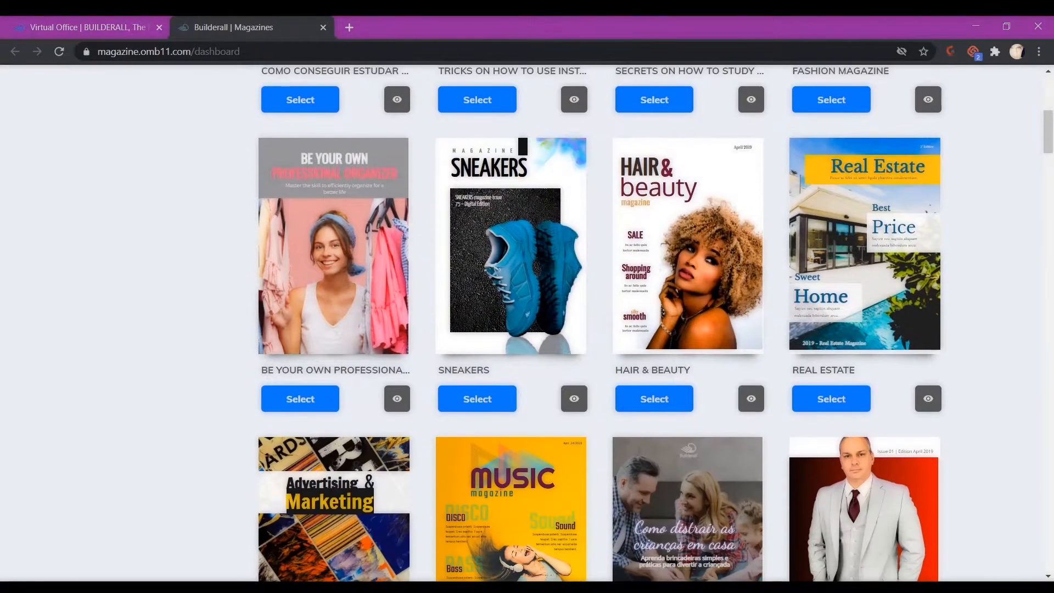
scroll(527, 323, "down", 3)
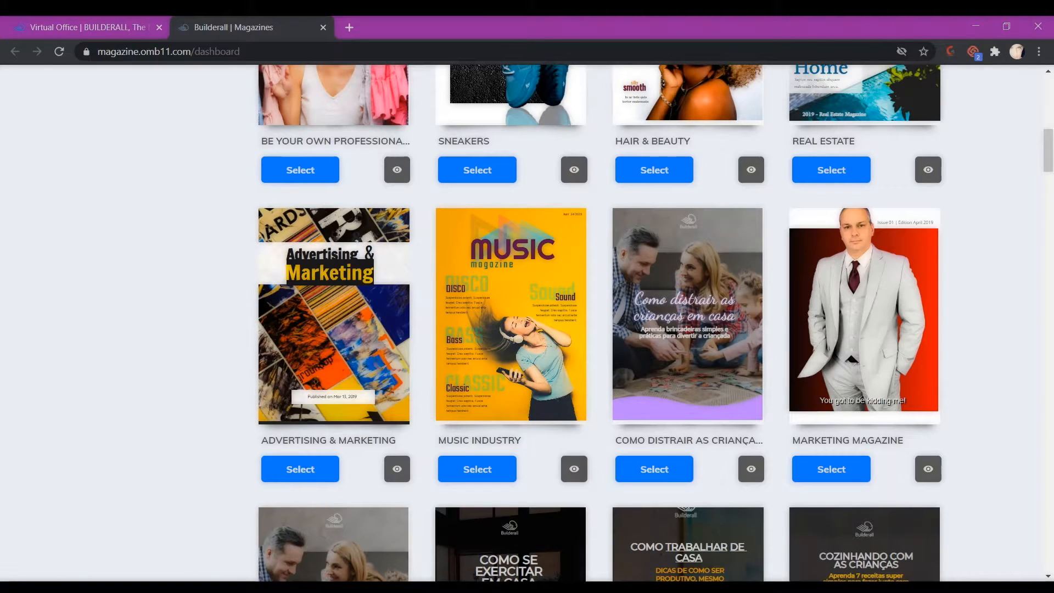
Step: Preview the Music Industry template, leaf back and forth through its first pages, and close the preview
left_click(575, 469)
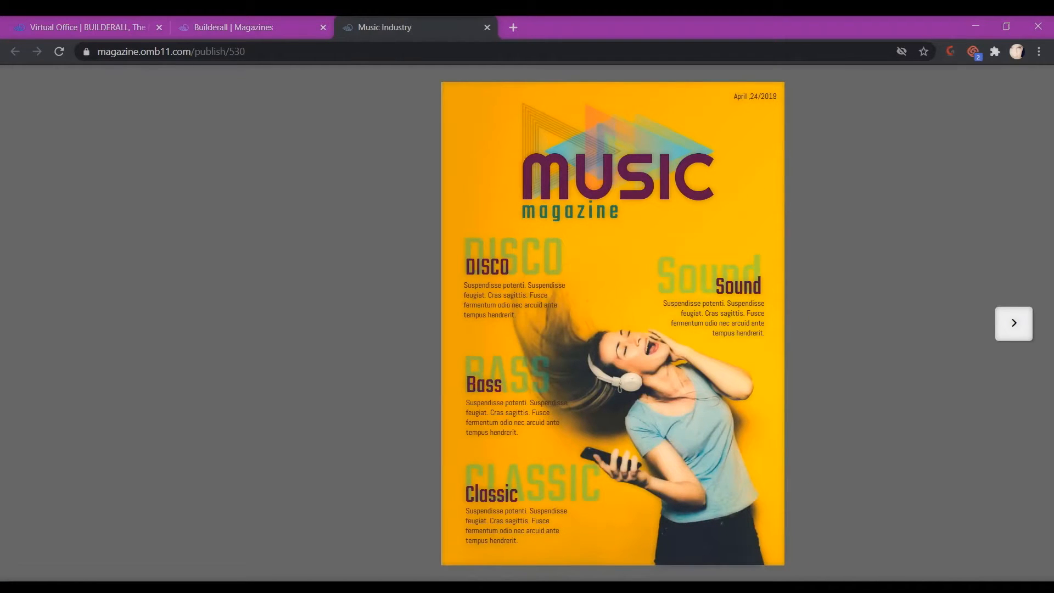
key("Right")
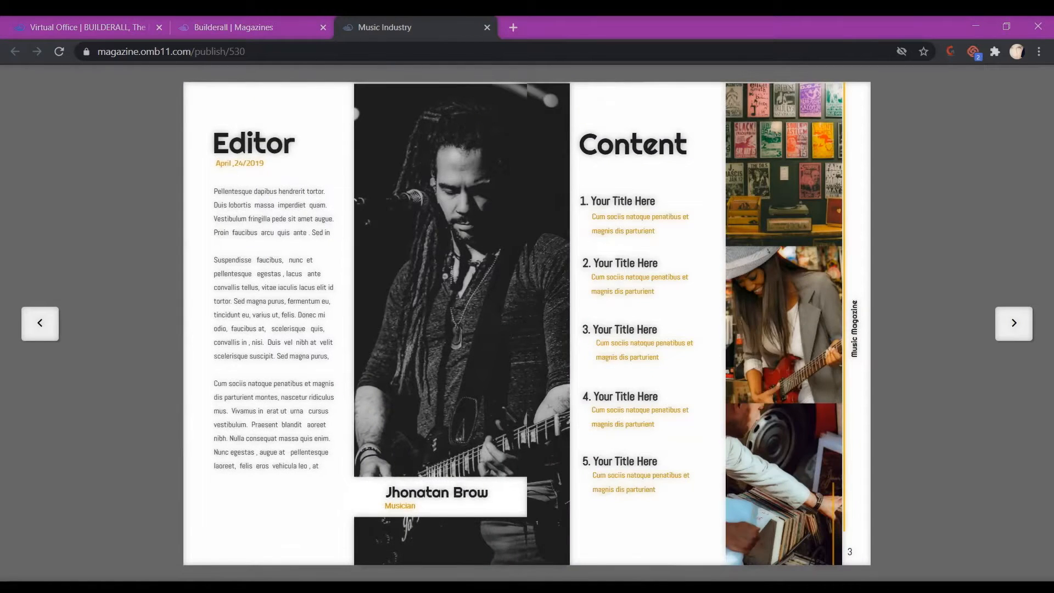
key("Right")
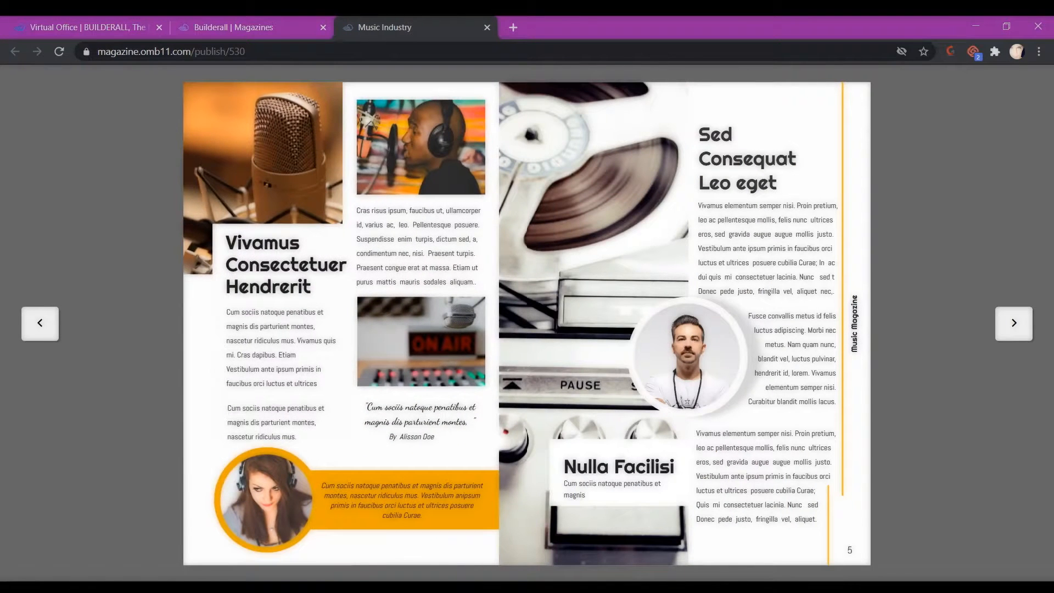
key("Left")
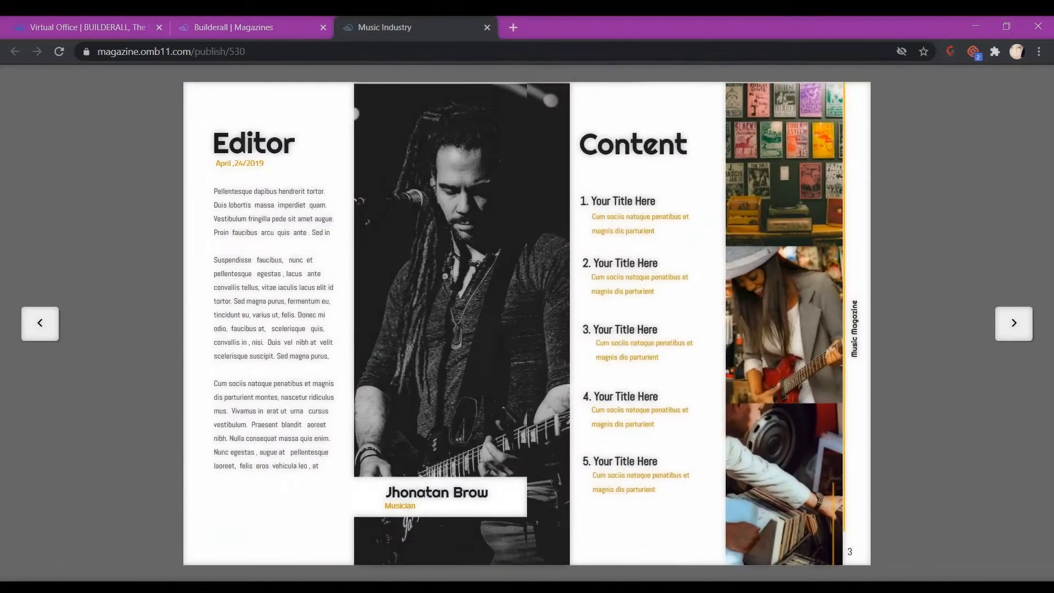
key("Left")
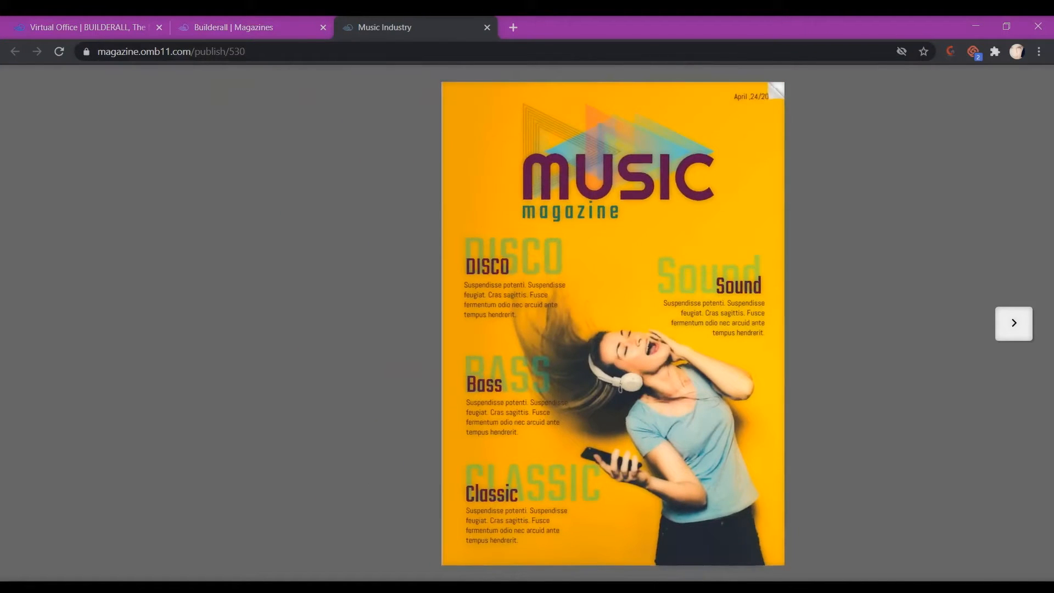
key("Right")
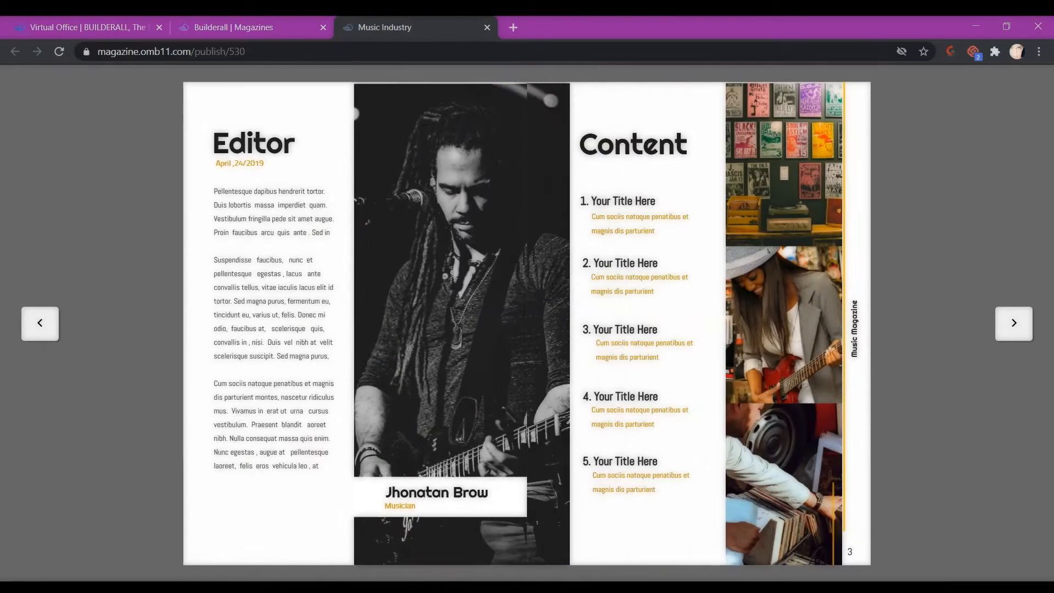
key("Right")
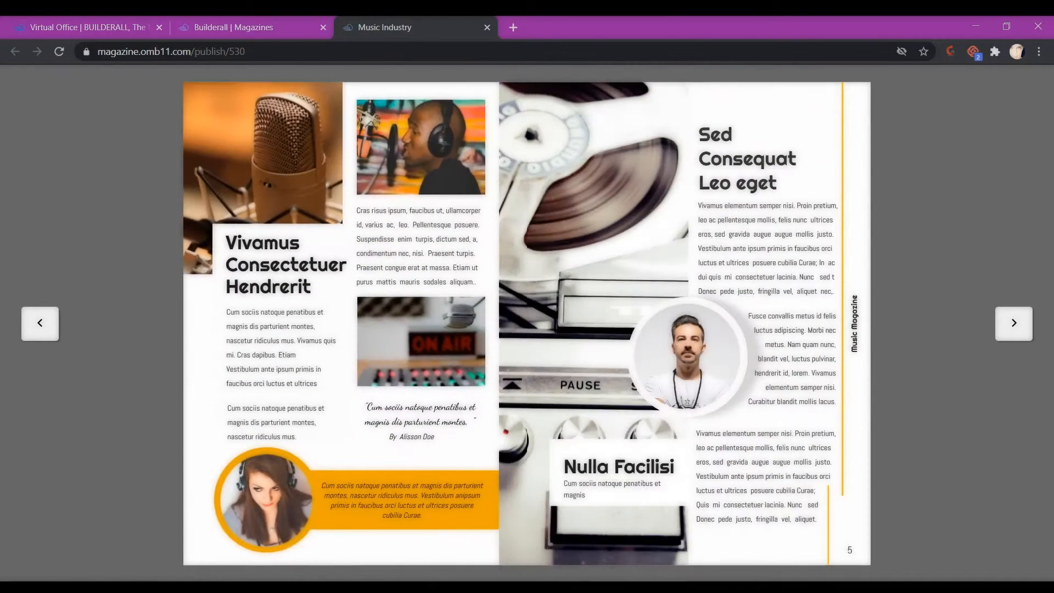
left_click(487, 27)
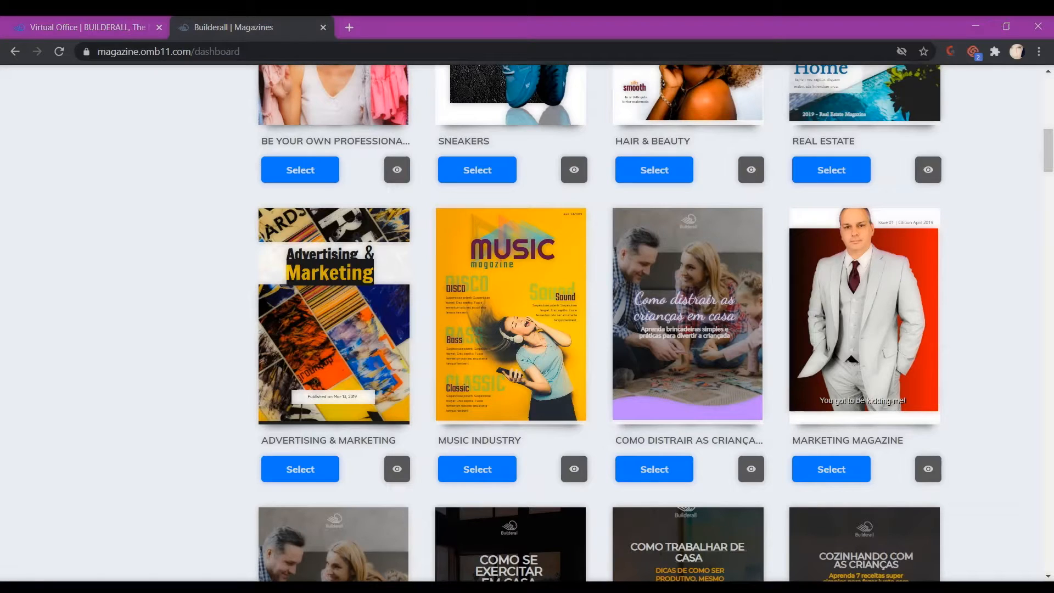
Step: Add the Music Industry template to your magazines and return to the dashboard
left_click(477, 469)
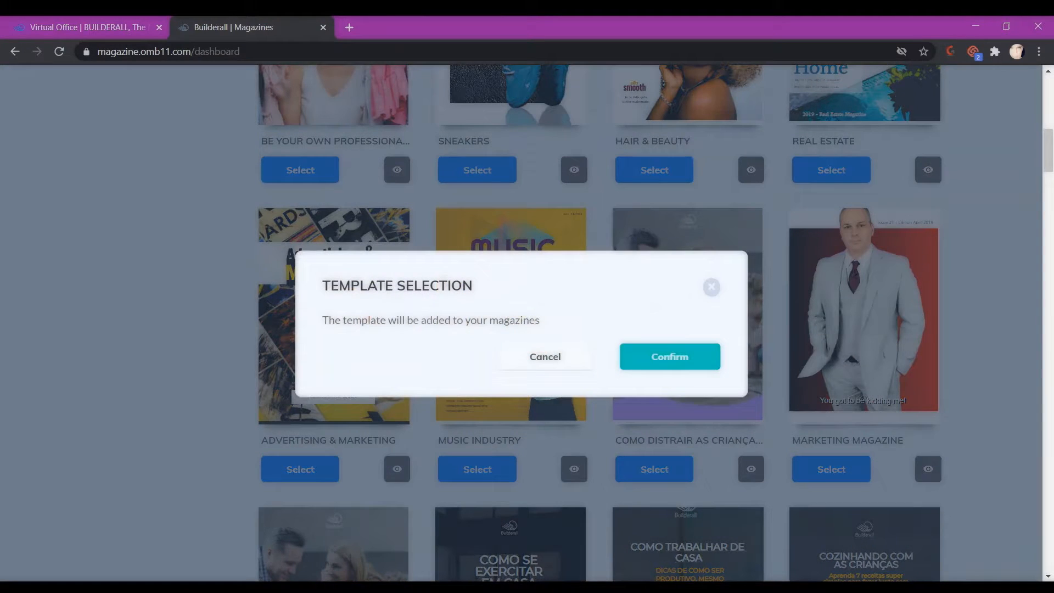
left_click(669, 357)
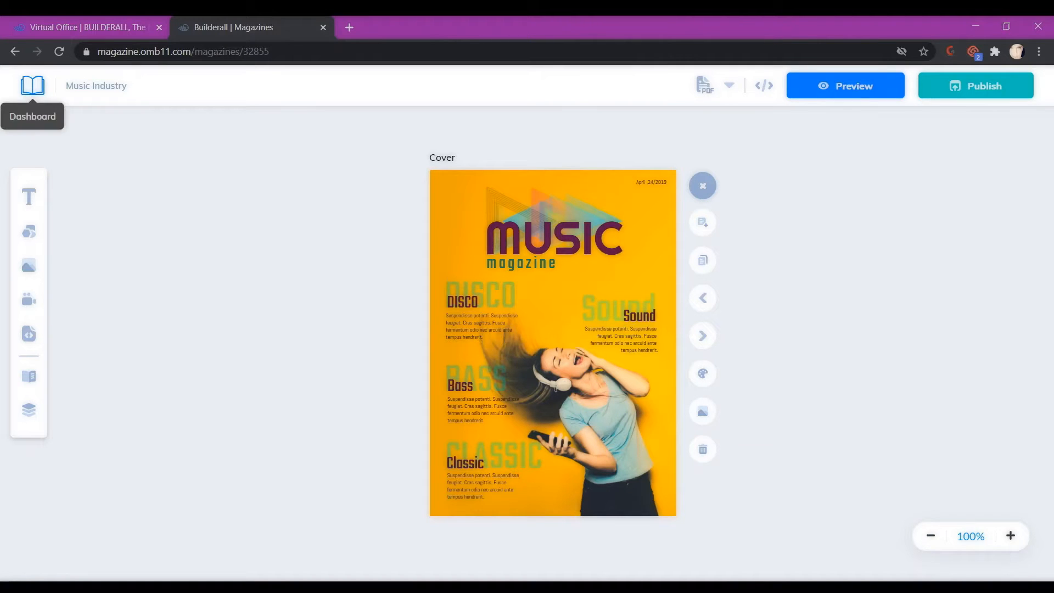
left_click(32, 85)
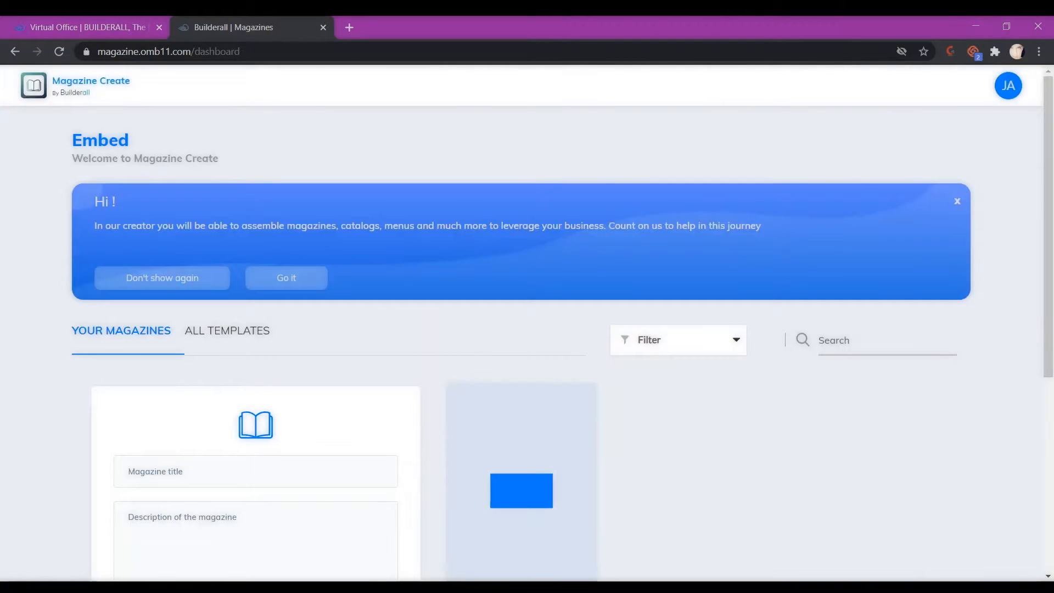
scroll(527, 329, "down", 3)
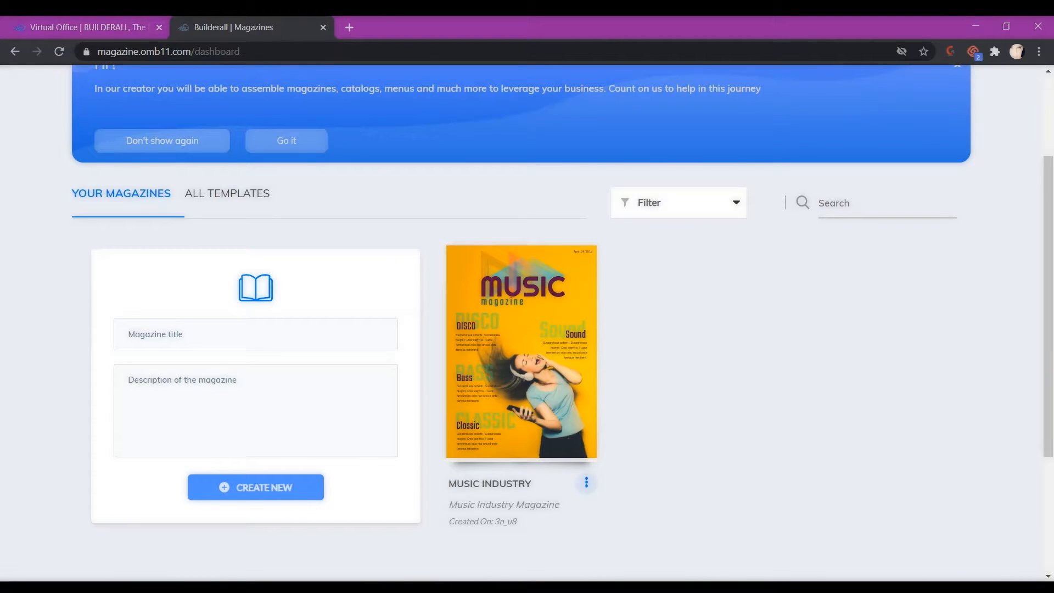
Step: Add the Fashion Magazine template from the gallery to your magazines and return to the dashboard
left_click(227, 193)
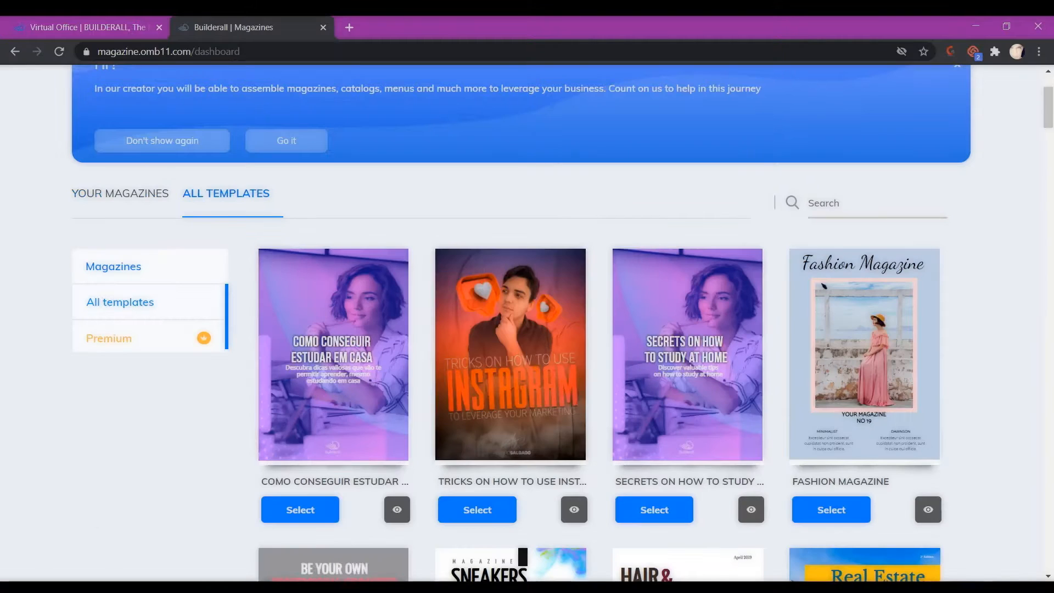
left_click(831, 509)
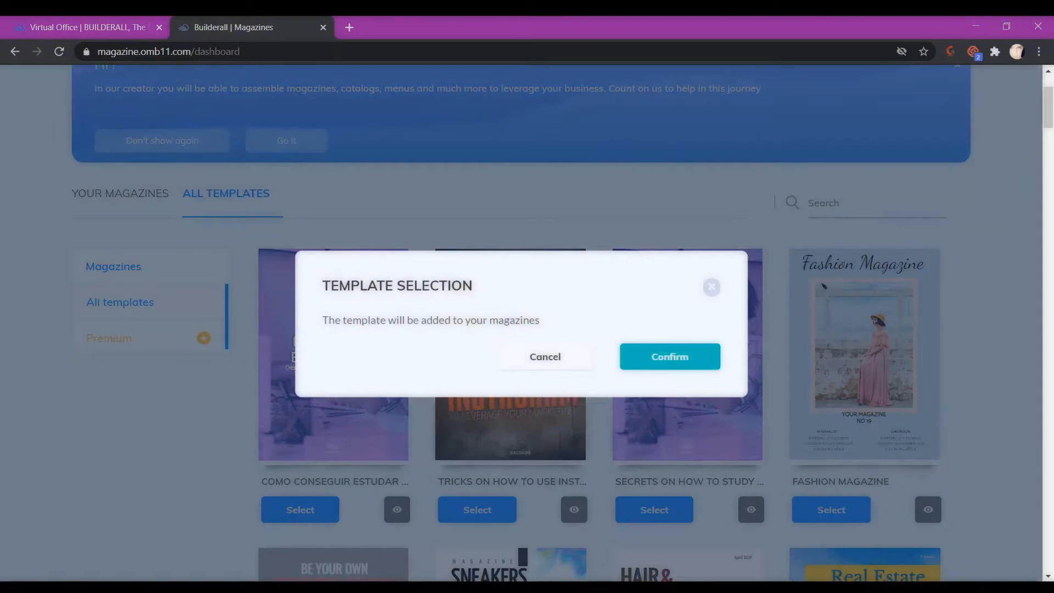
left_click(670, 357)
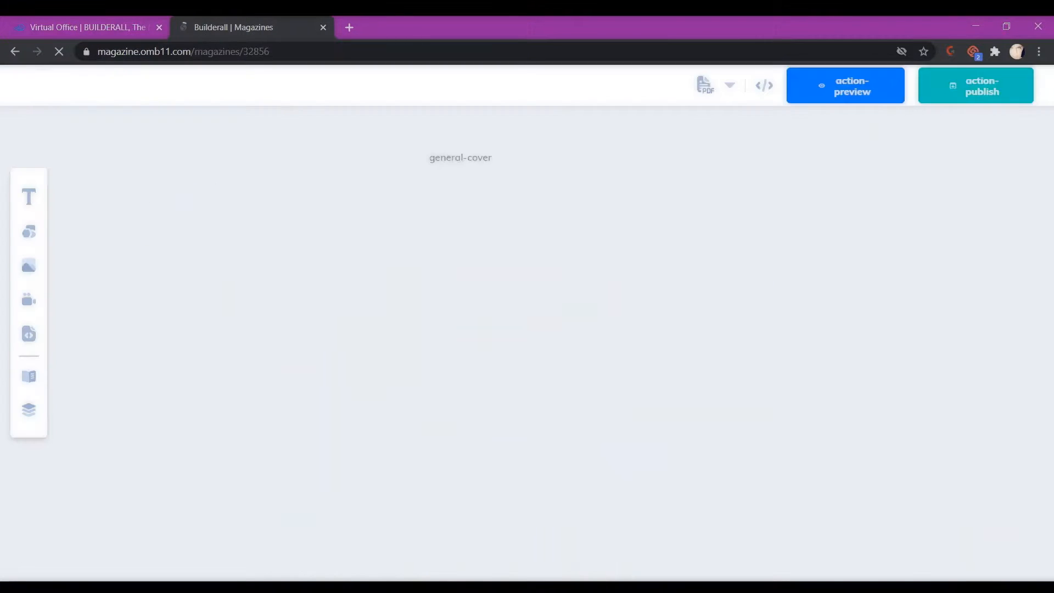
left_click(33, 85)
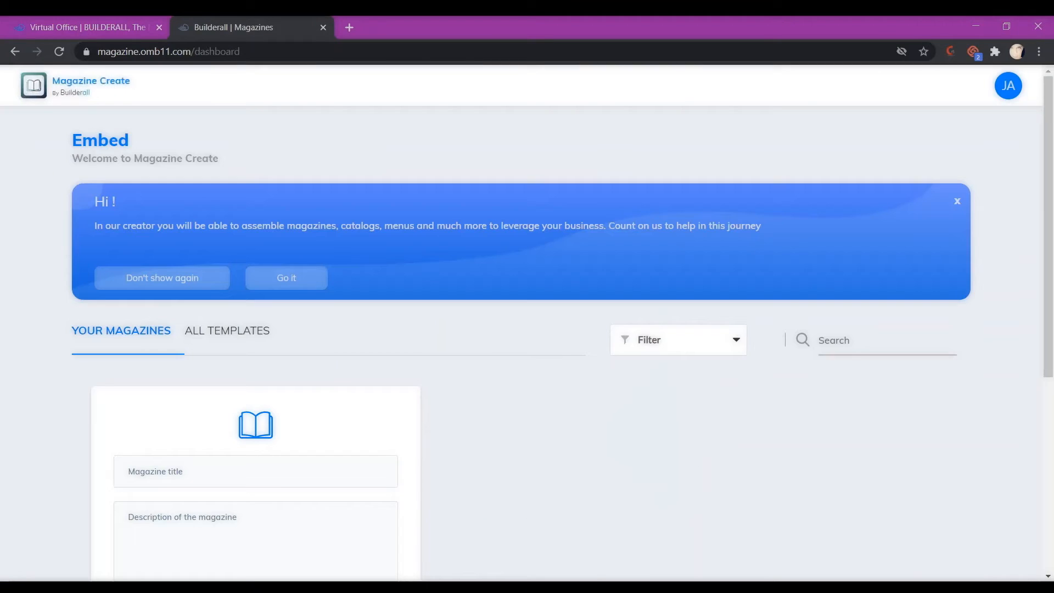
scroll(527, 329, "down", 3)
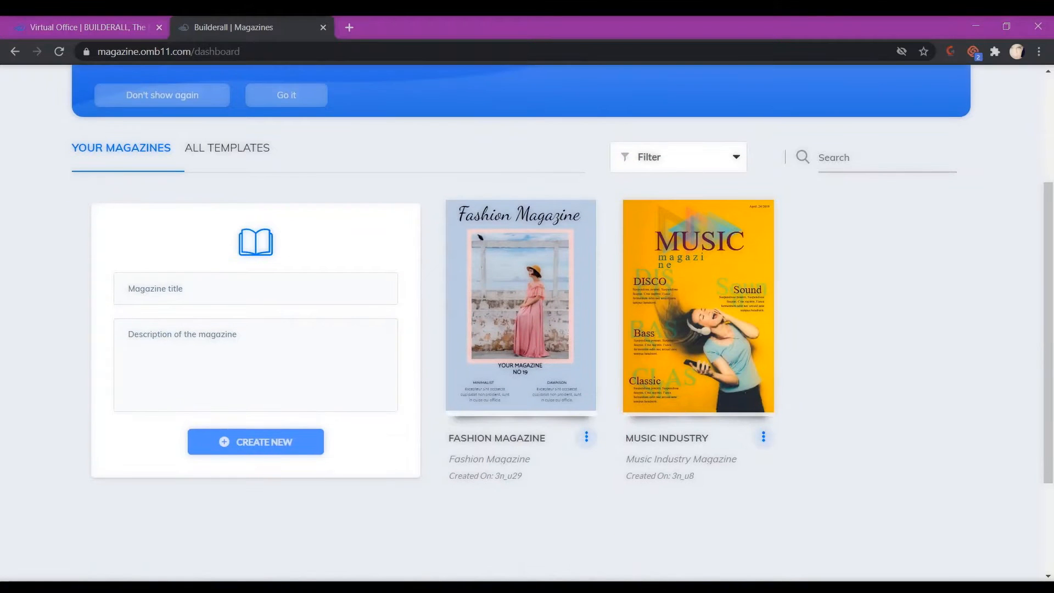
Step: Add the Sneakers template from the gallery to your magazines and return to the dashboard's magazine list
left_click(227, 148)
scroll(477, 442, "down", 5)
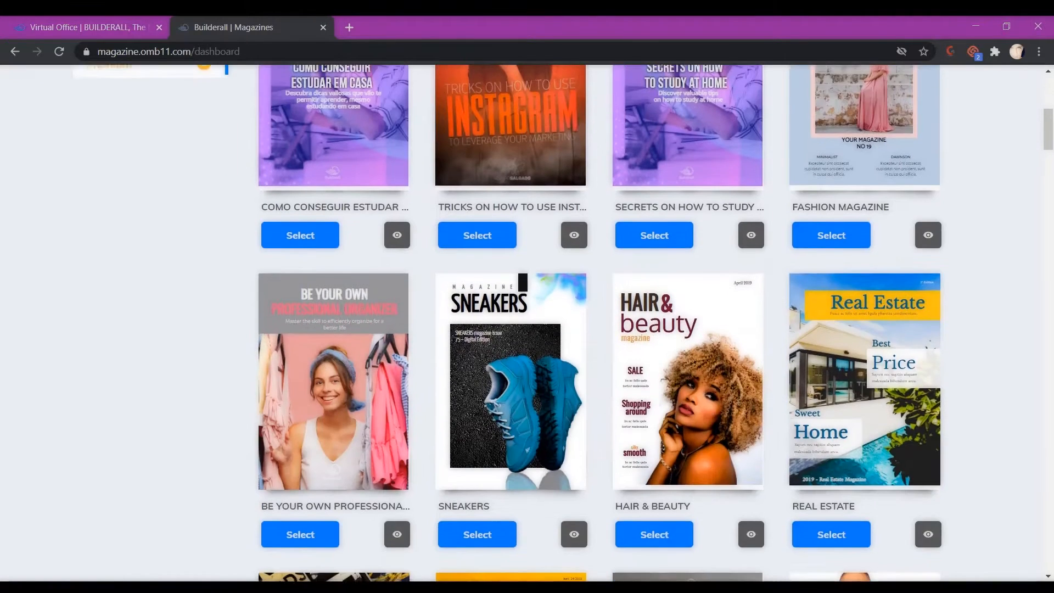
left_click(477, 443)
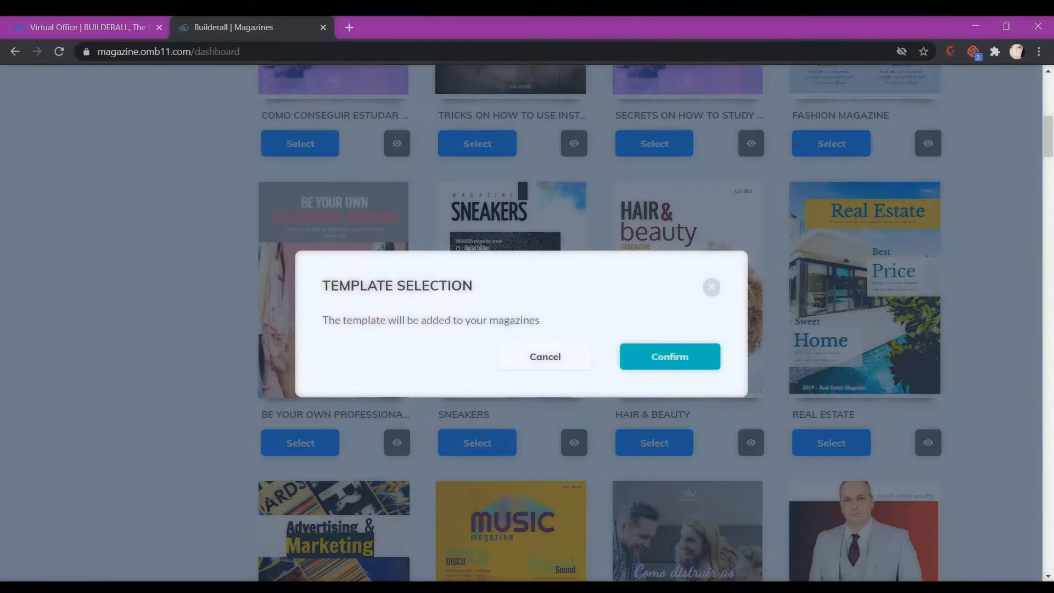
left_click(670, 357)
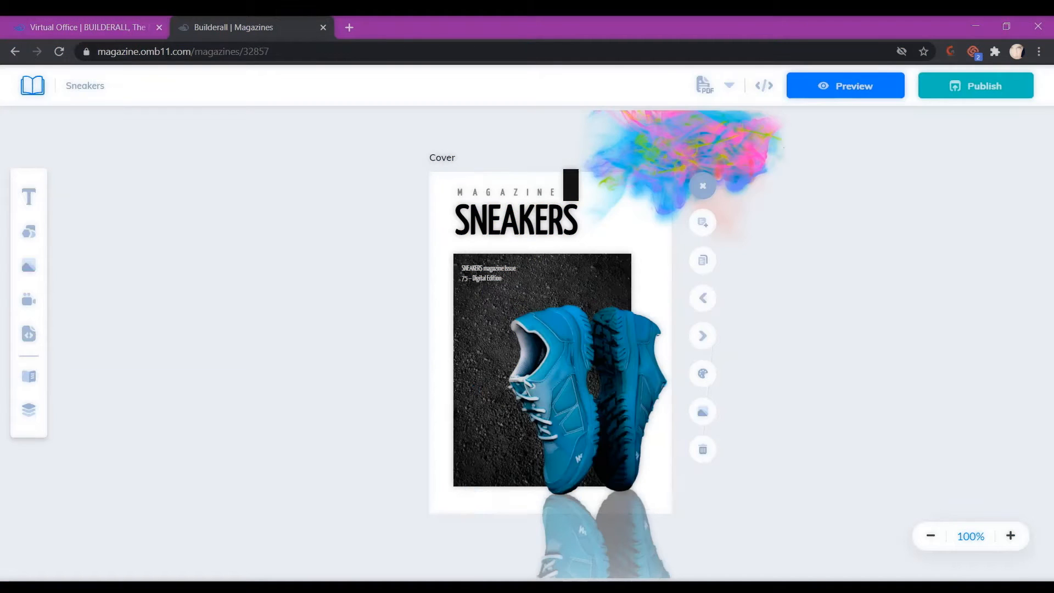
left_click(32, 85)
scroll(527, 329, "down", 2)
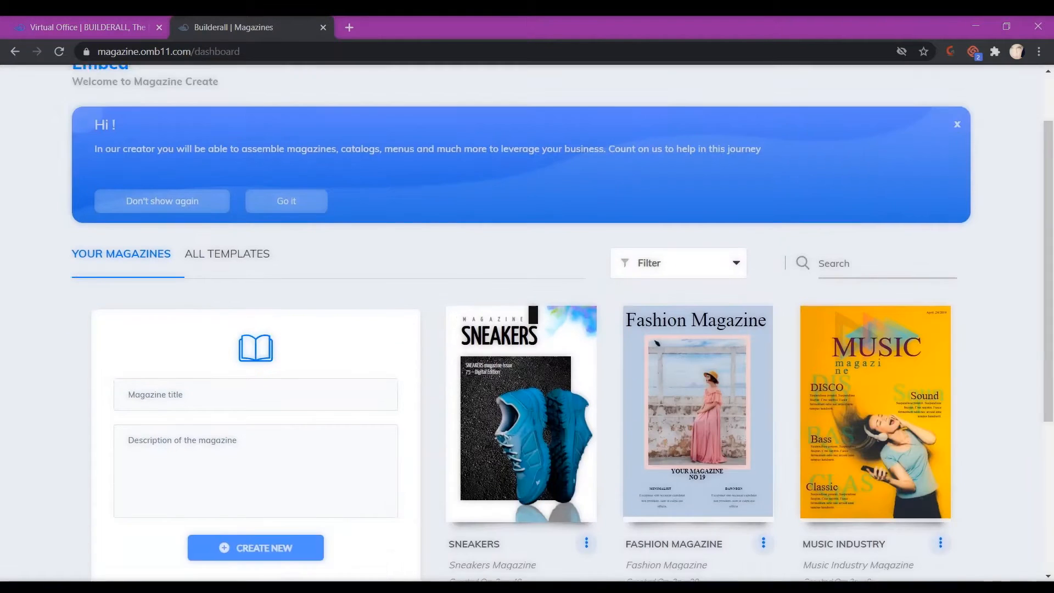
scroll(561, 323, "down", 1)
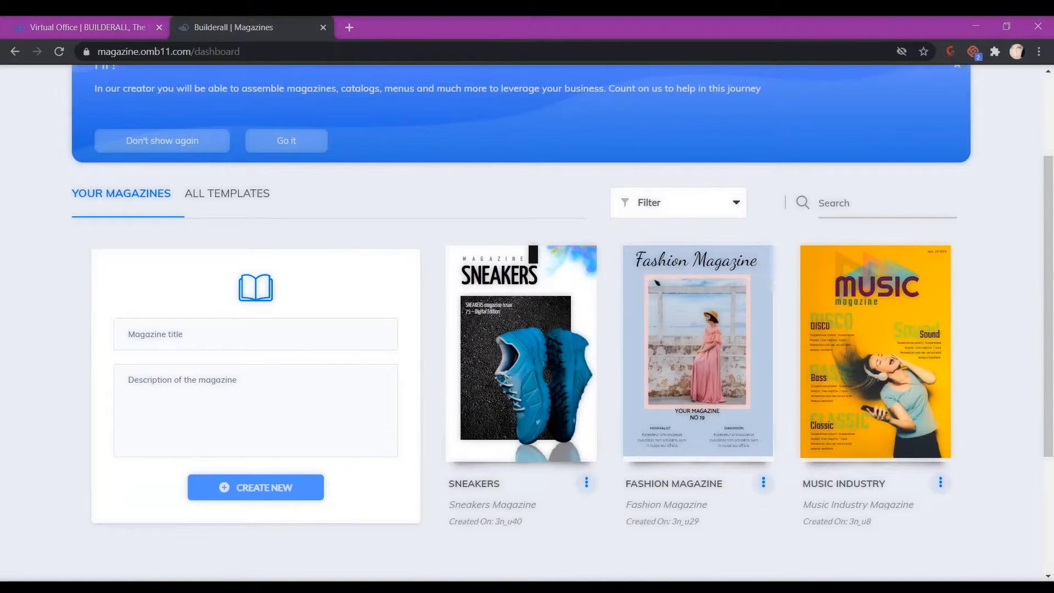
scroll(561, 322, "down", 1)
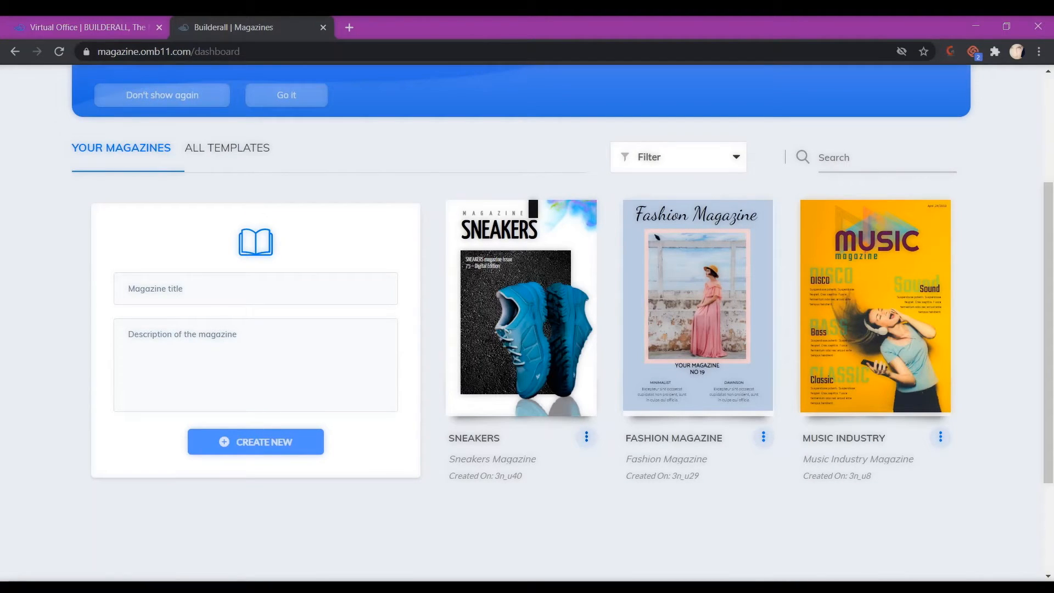
Step: Check the Sneakers magazine's available actions, open it in the editor, and return to the magazine list
left_click(587, 438)
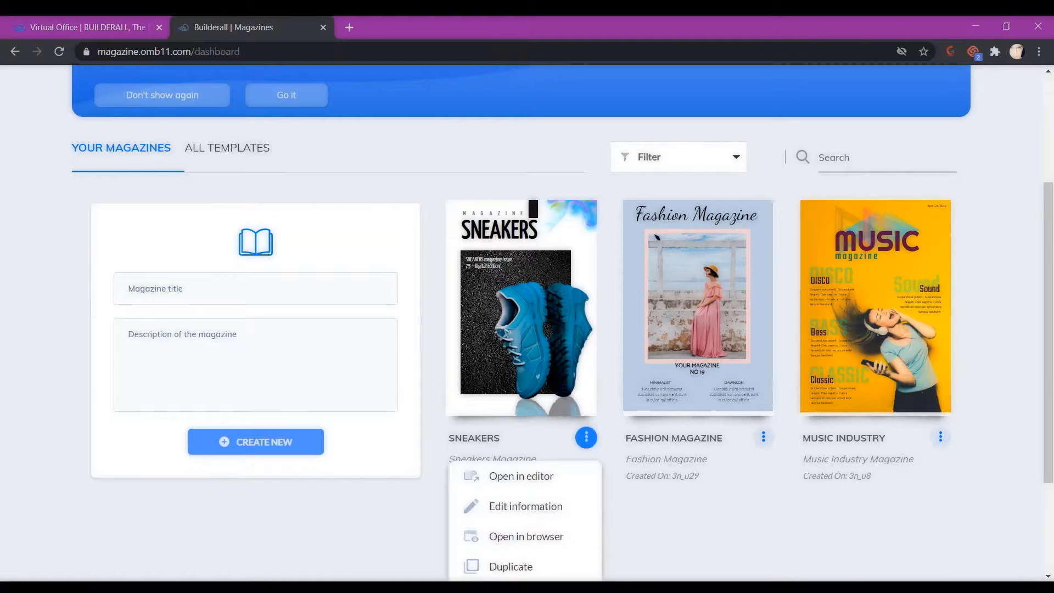
scroll(562, 323, "down", 2)
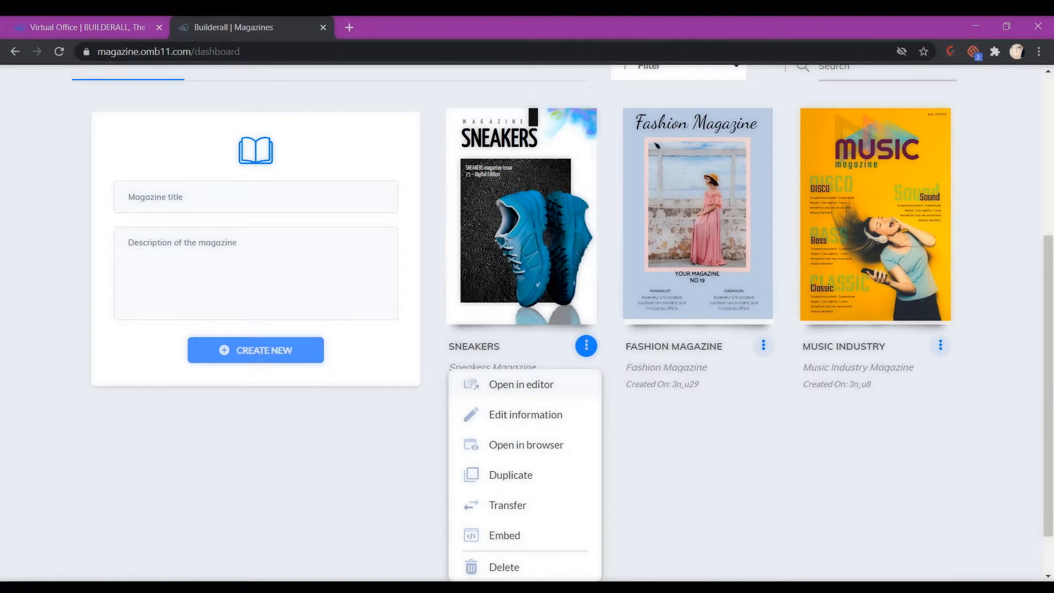
left_click(521, 385)
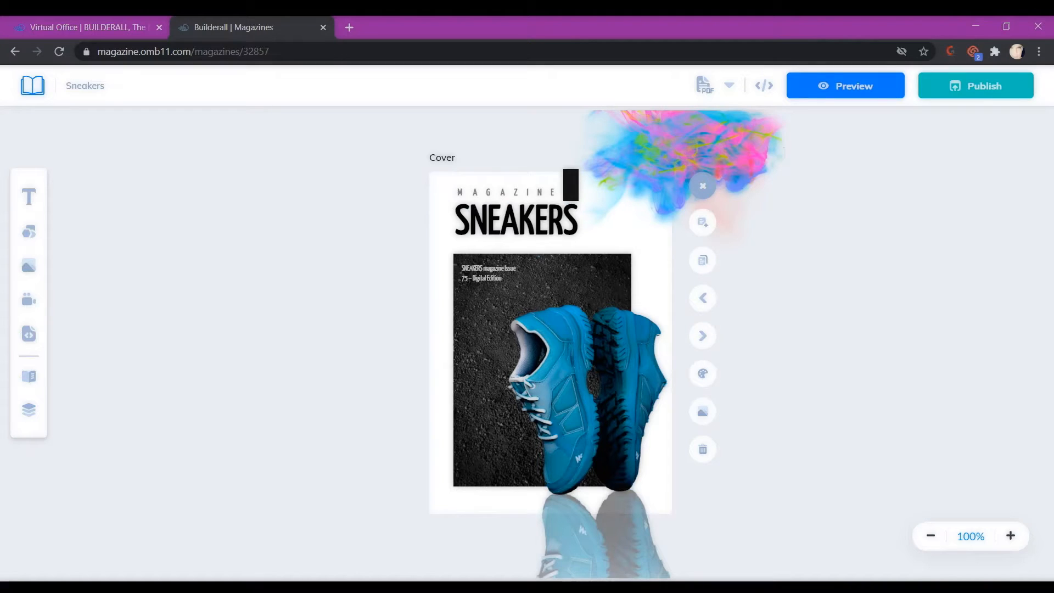
left_click(33, 85)
scroll(527, 329, "down", 4)
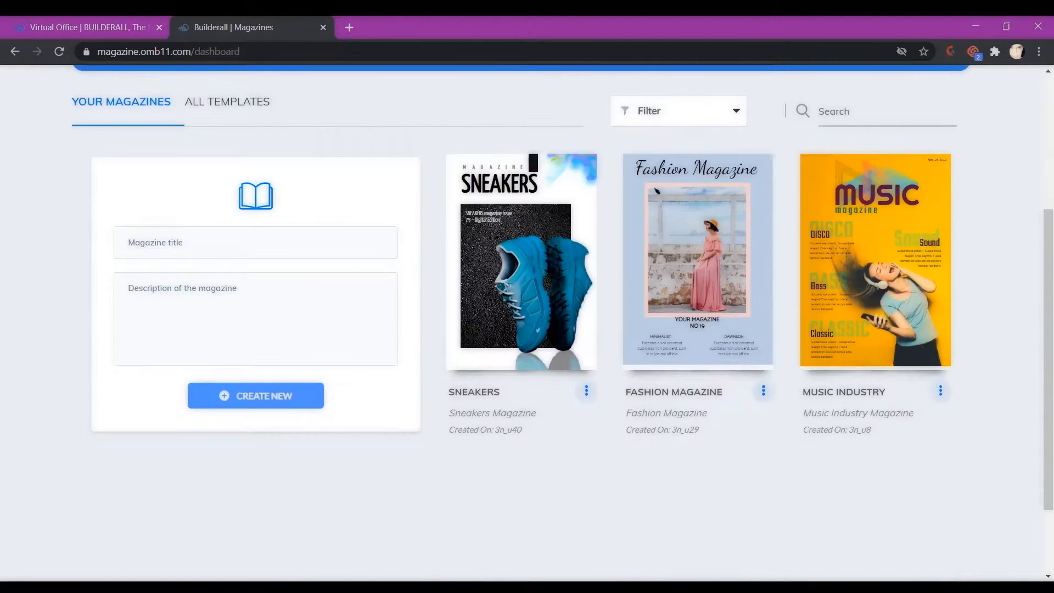
Step: Open the Sneakers magazine's information for editing
left_click(586, 390)
scroll(587, 390, "down", 2)
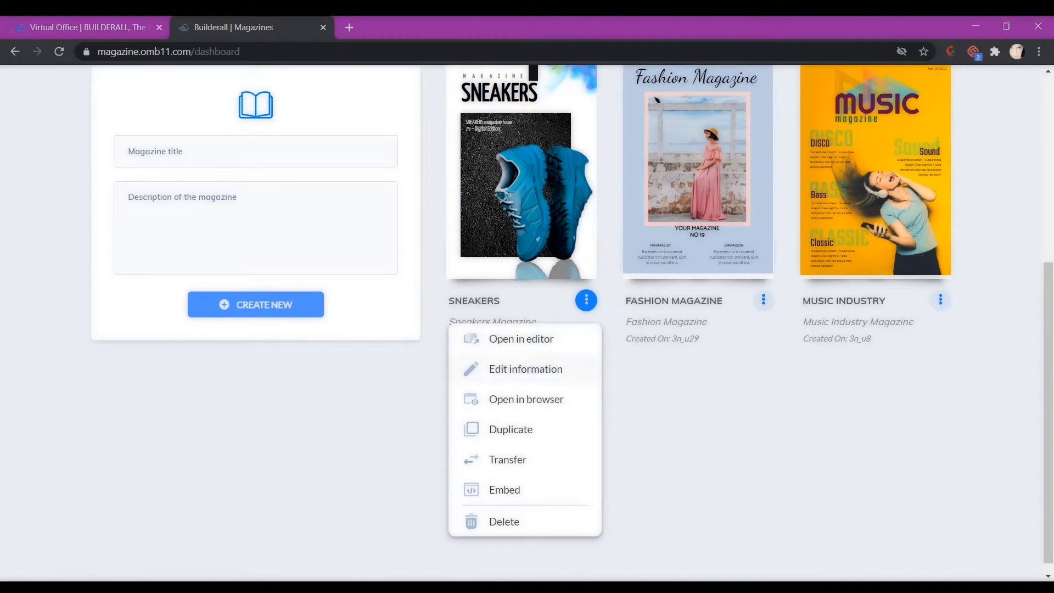
left_click(526, 369)
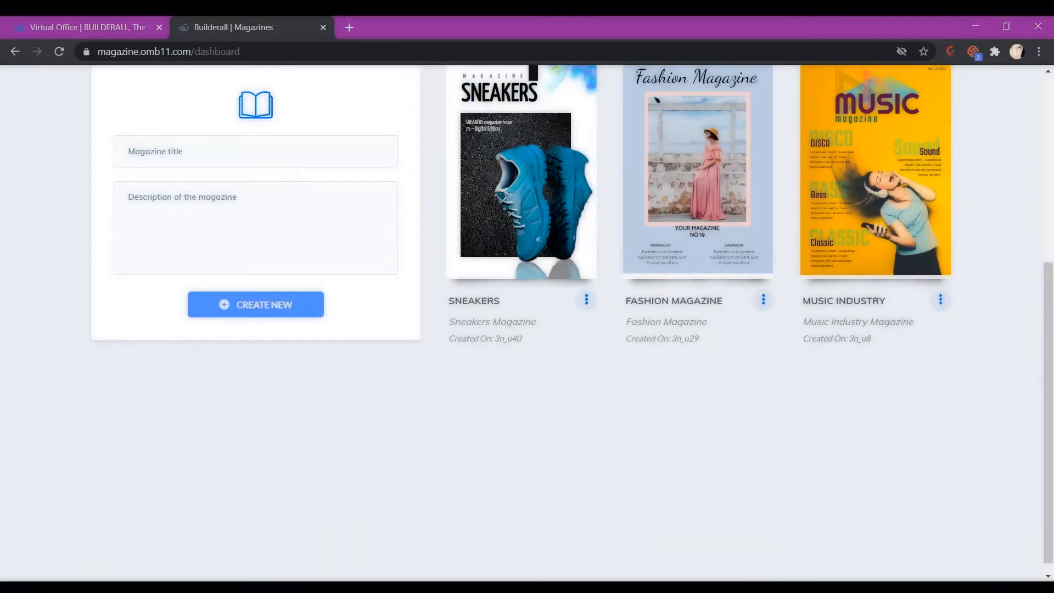
Step: View the Sneakers magazine in the browser and return to the magazine dashboard
left_click(587, 300)
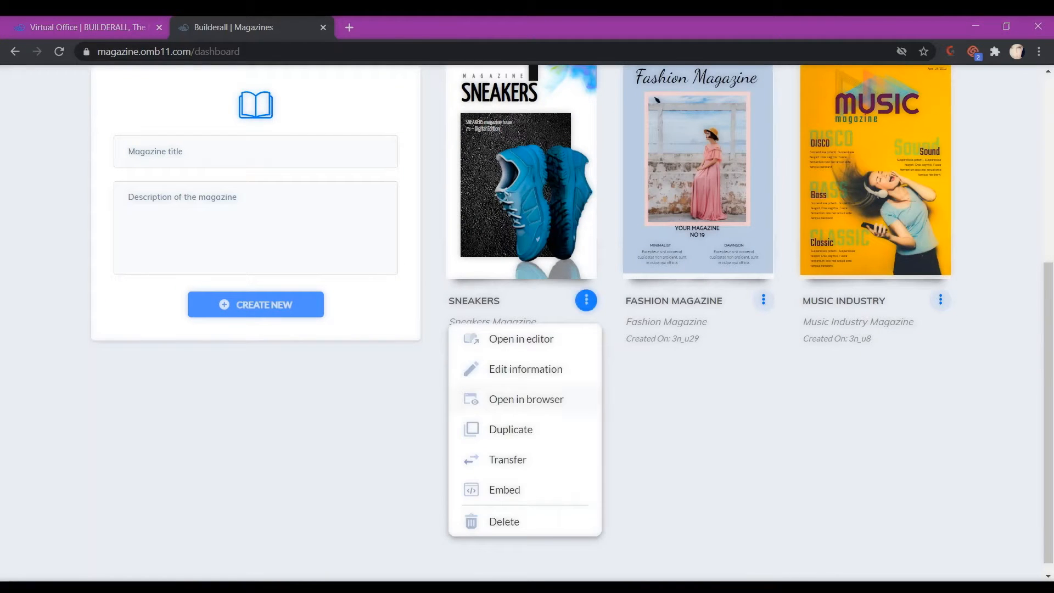
left_click(526, 399)
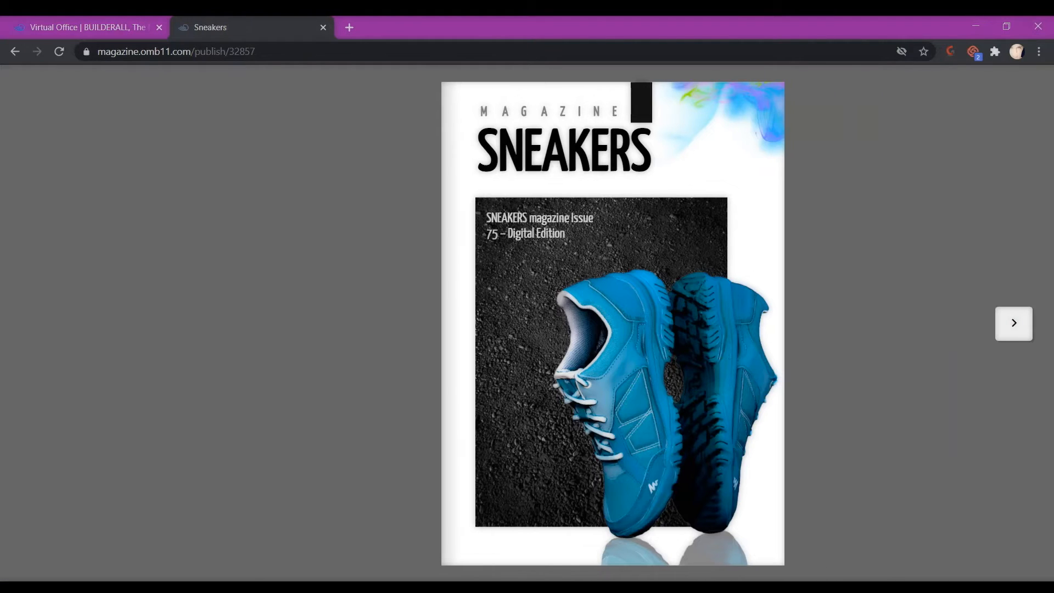
left_click(15, 51)
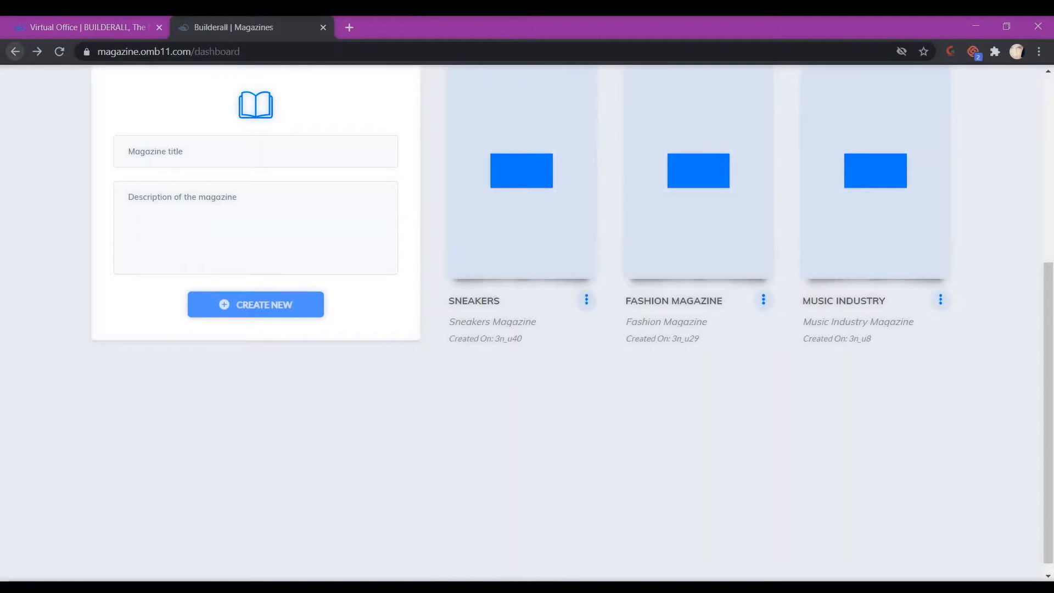
Step: Duplicate the Sneakers magazine and check the copy's transfer option, closing it without sending
left_click(586, 300)
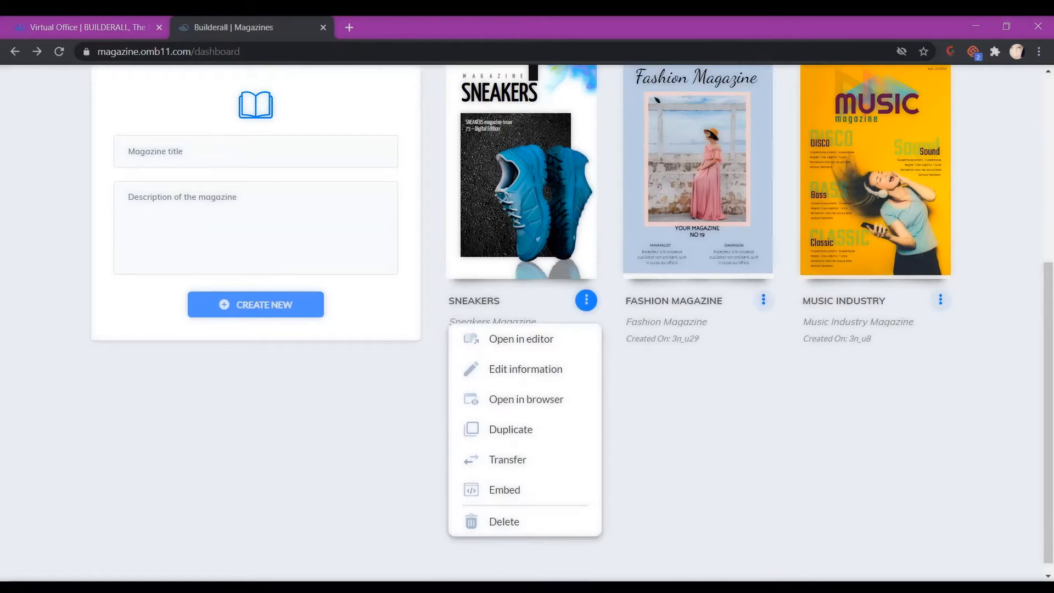
left_click(510, 429)
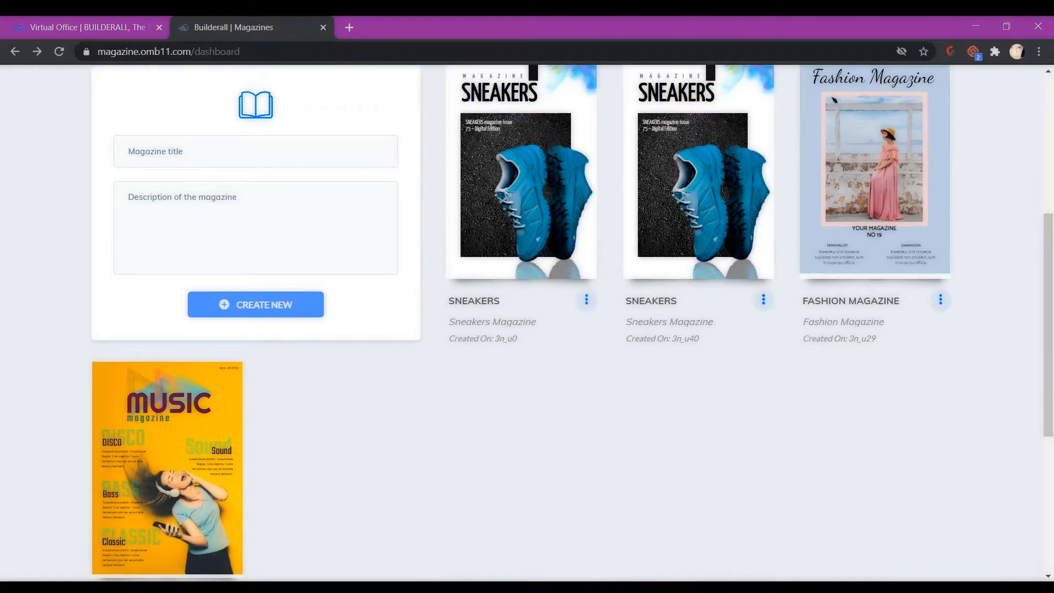
left_click(587, 300)
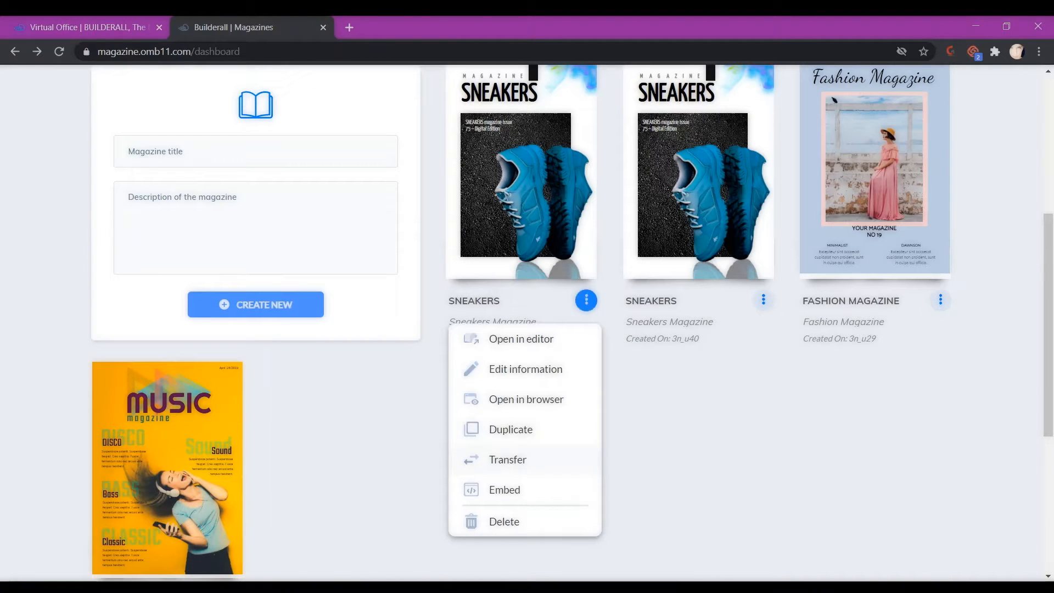
left_click(507, 459)
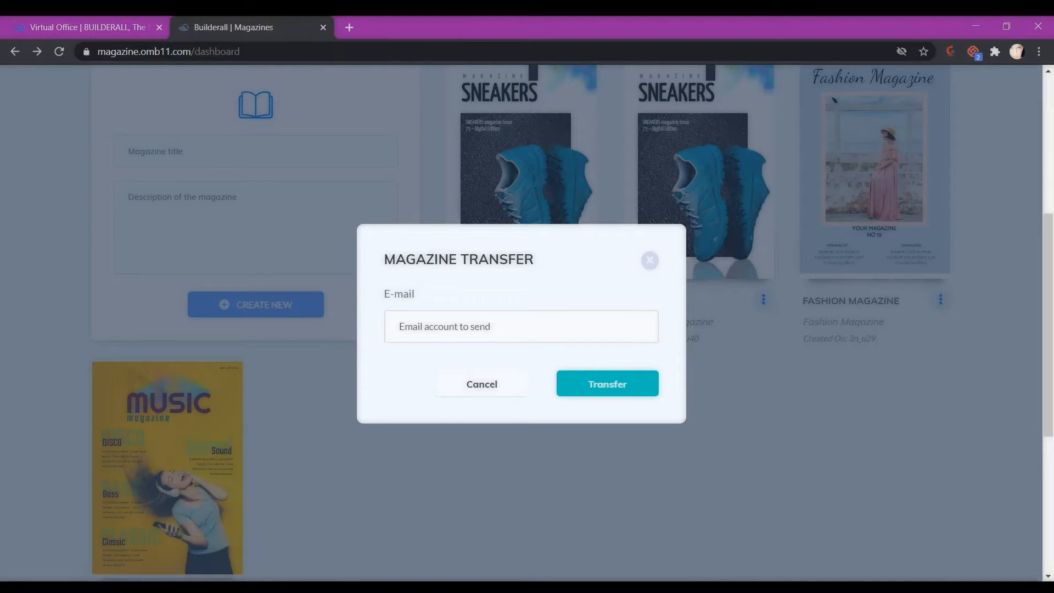
key("Escape")
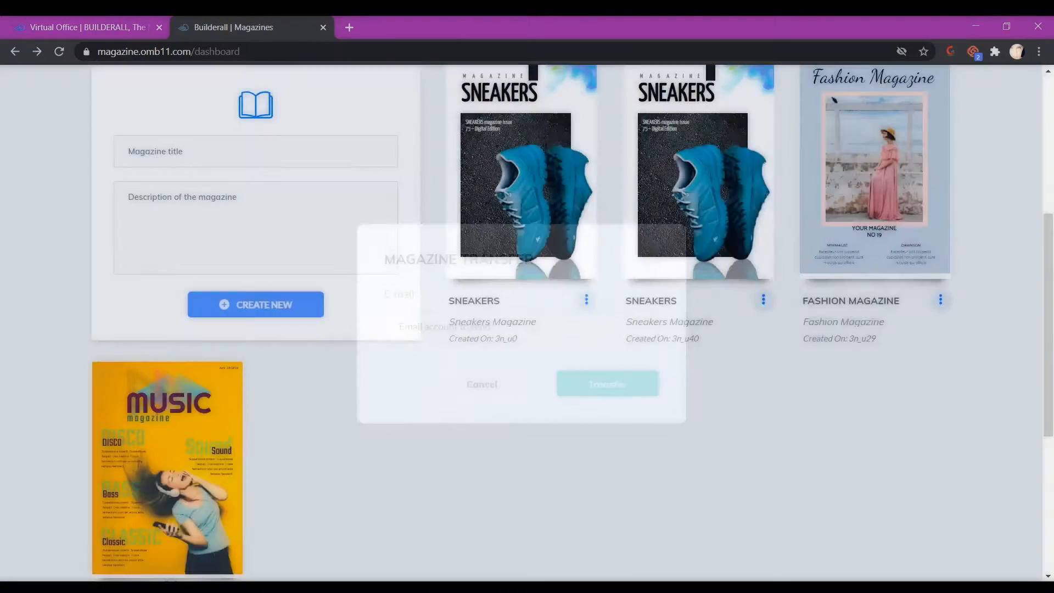
Step: Delete the duplicate copy of the Sneakers magazine and confirm the deletion
left_click(586, 300)
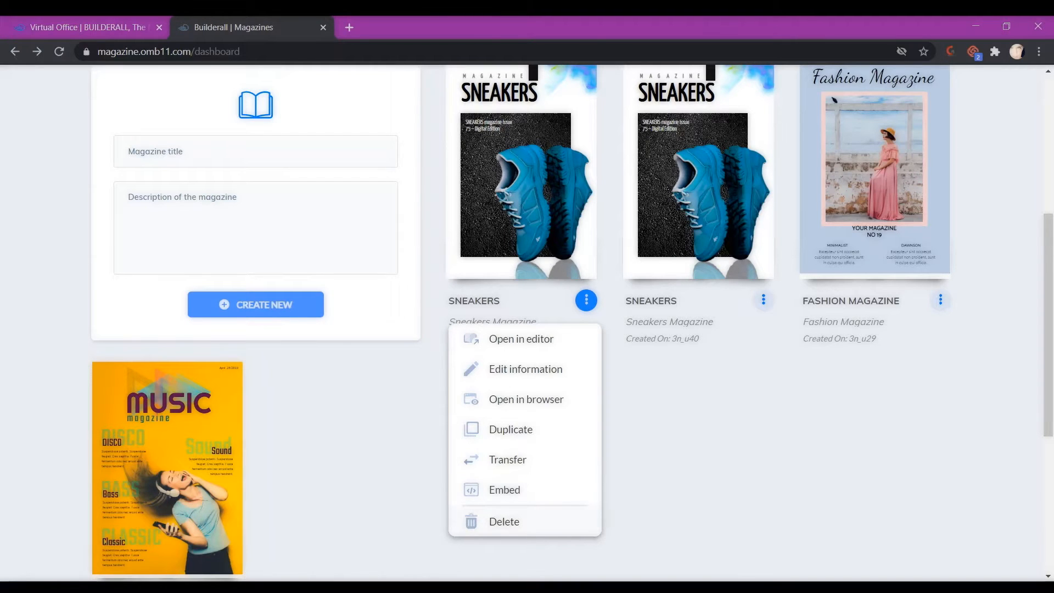
left_click(504, 522)
left_click(670, 356)
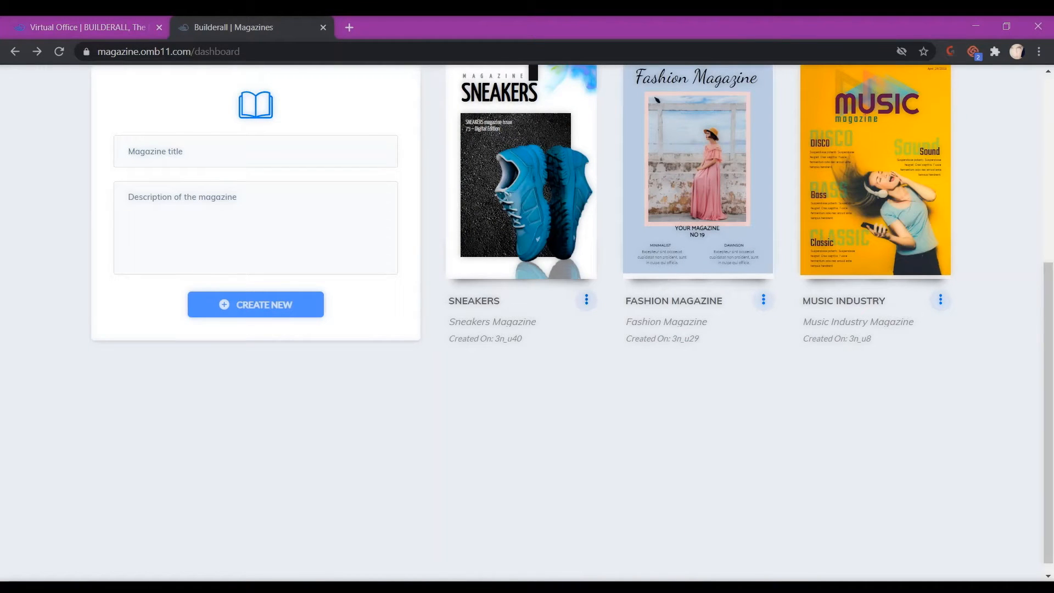
Step: Sort your magazines alphabetically, and after that switch the sorting to Date
scroll(527, 285, "up", 3)
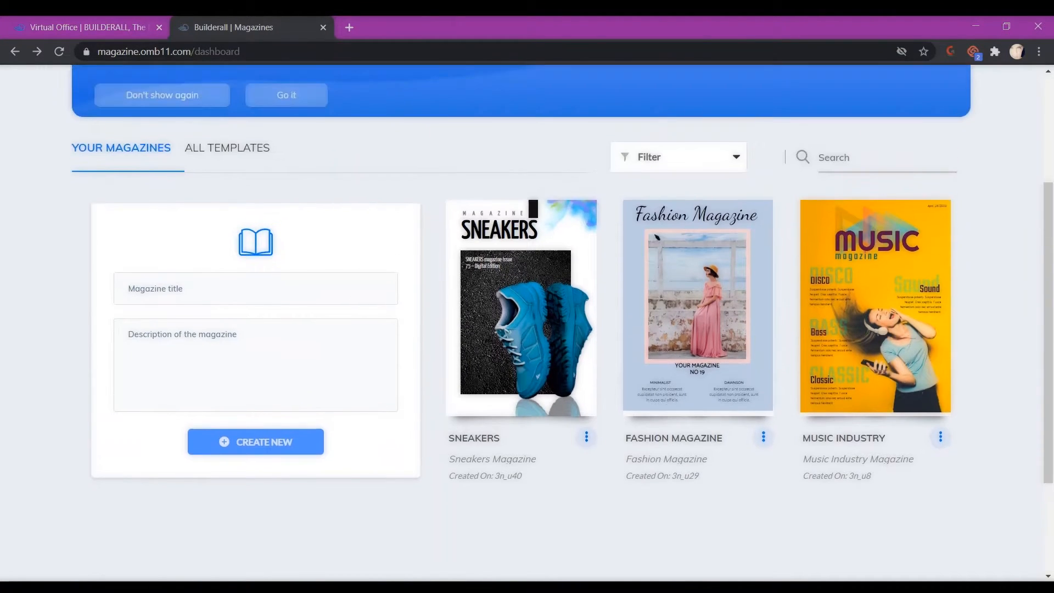
left_click(678, 157)
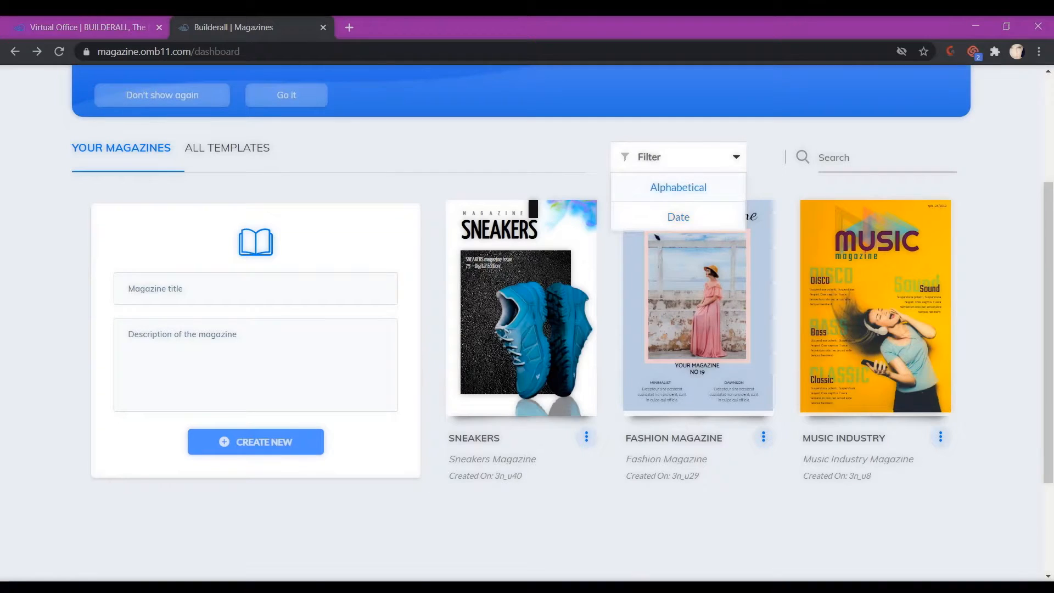
left_click(679, 187)
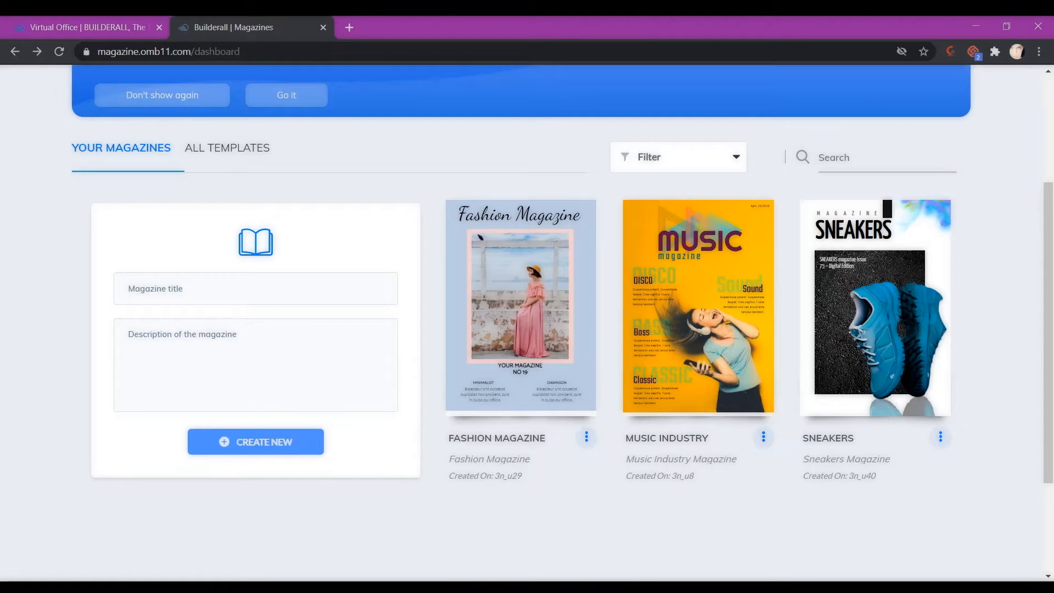
left_click(679, 157)
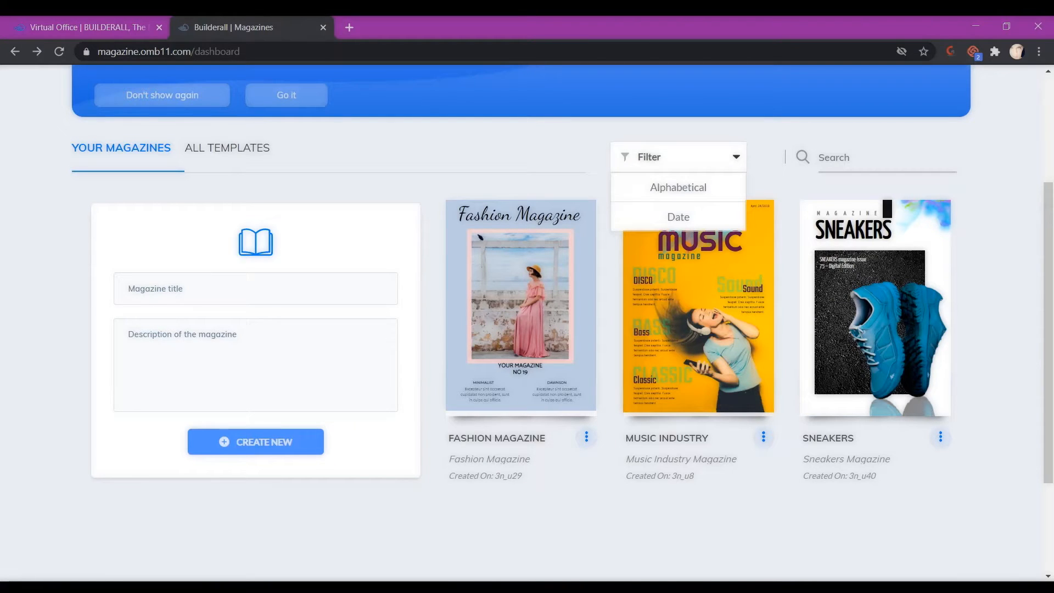
left_click(678, 217)
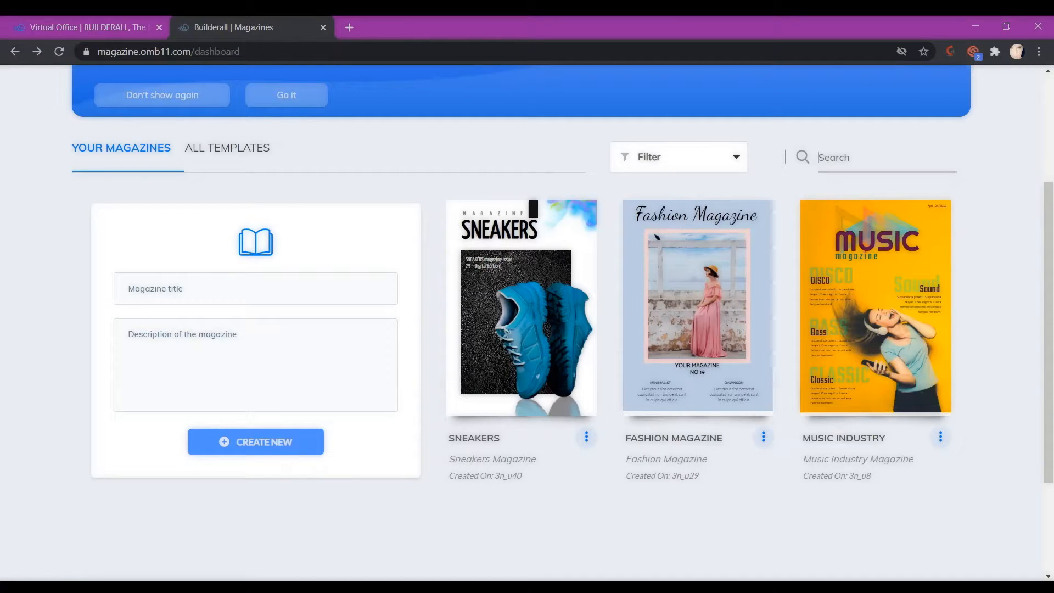
Step: Search your magazines for "mus" and clear the search again
type("mus")
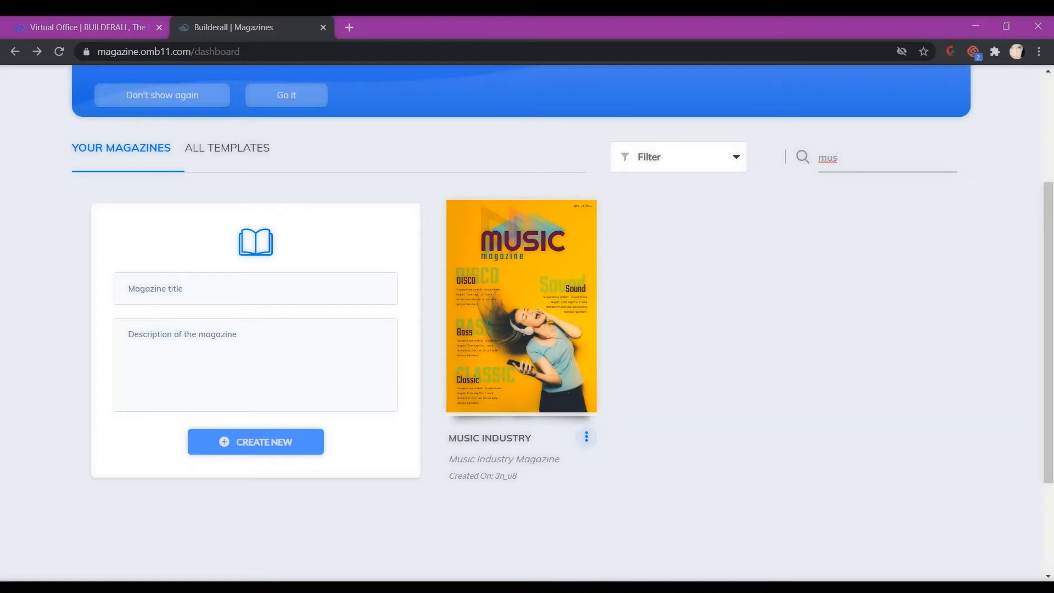
key("ctrl+a")
key("BackSpace")
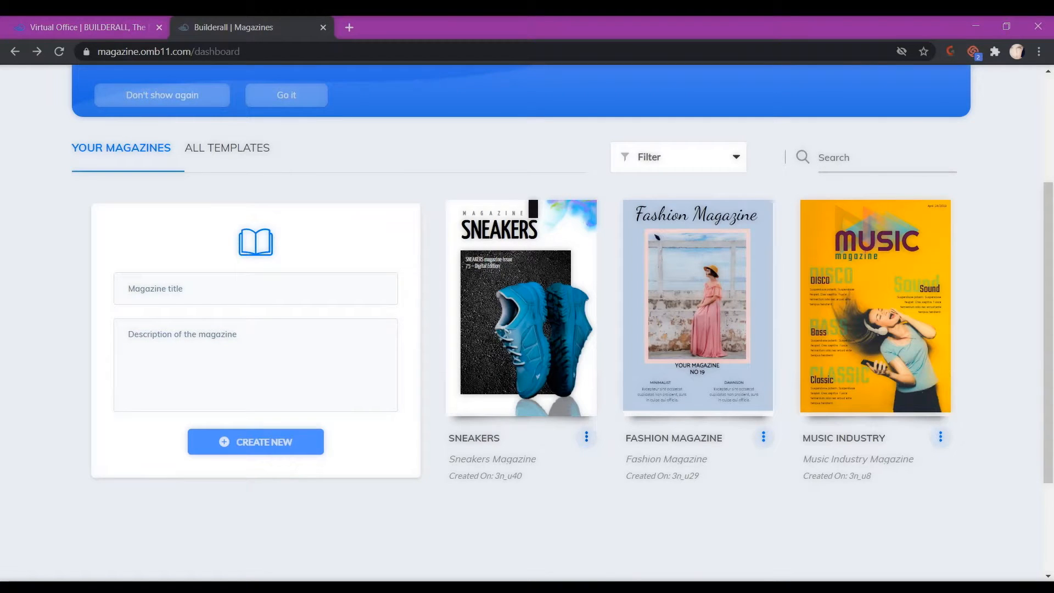
Step: Delete the Sneakers, Fashion Magazine and Music Industry magazines from the dashboard, confirming each deletion
left_click(586, 437)
scroll(586, 437, "down", 3)
left_click(504, 508)
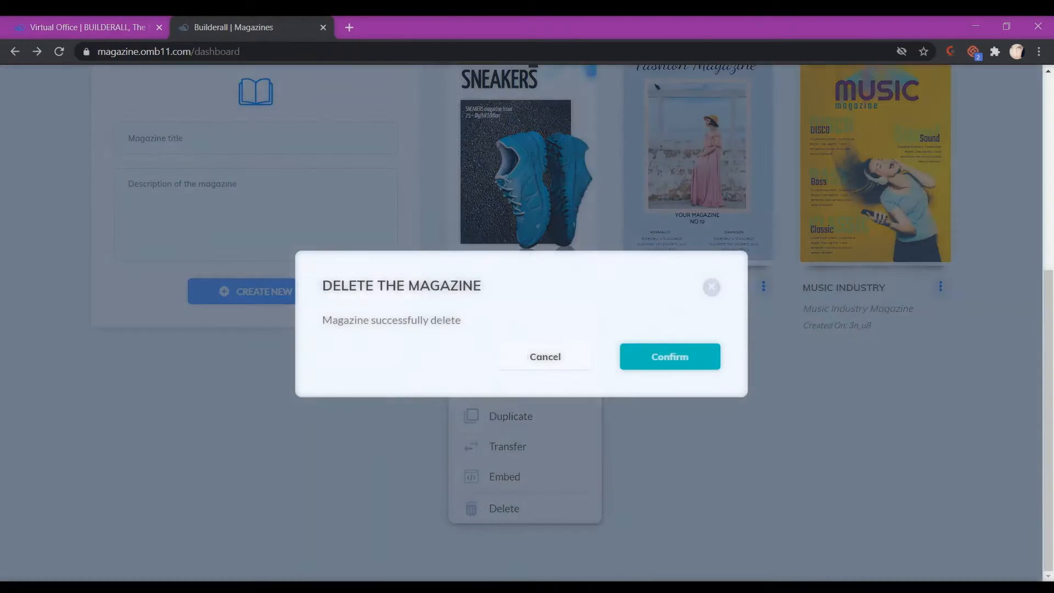
left_click(670, 356)
left_click(586, 287)
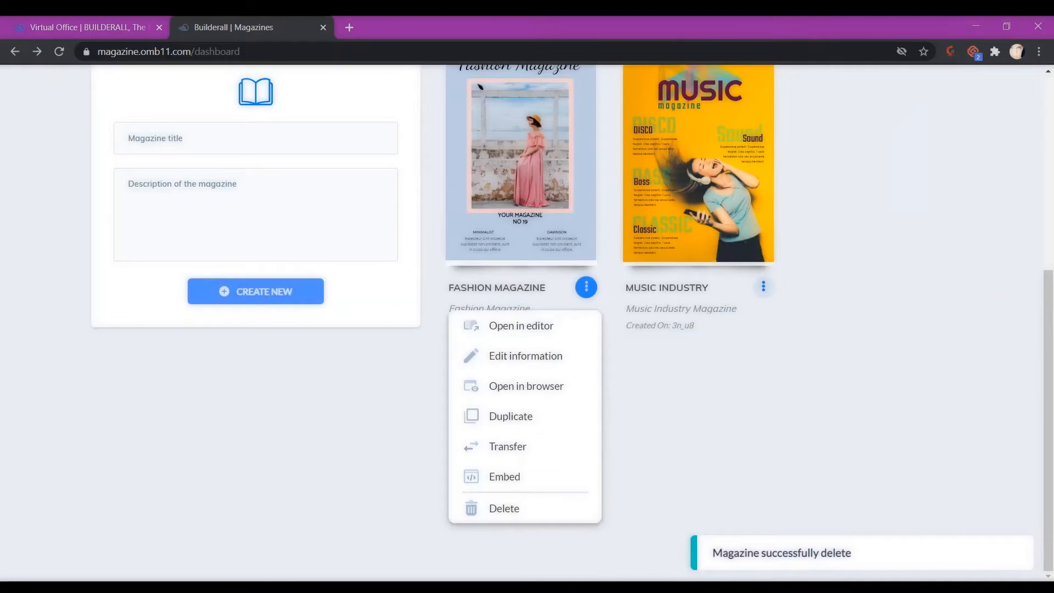
left_click(504, 509)
left_click(669, 356)
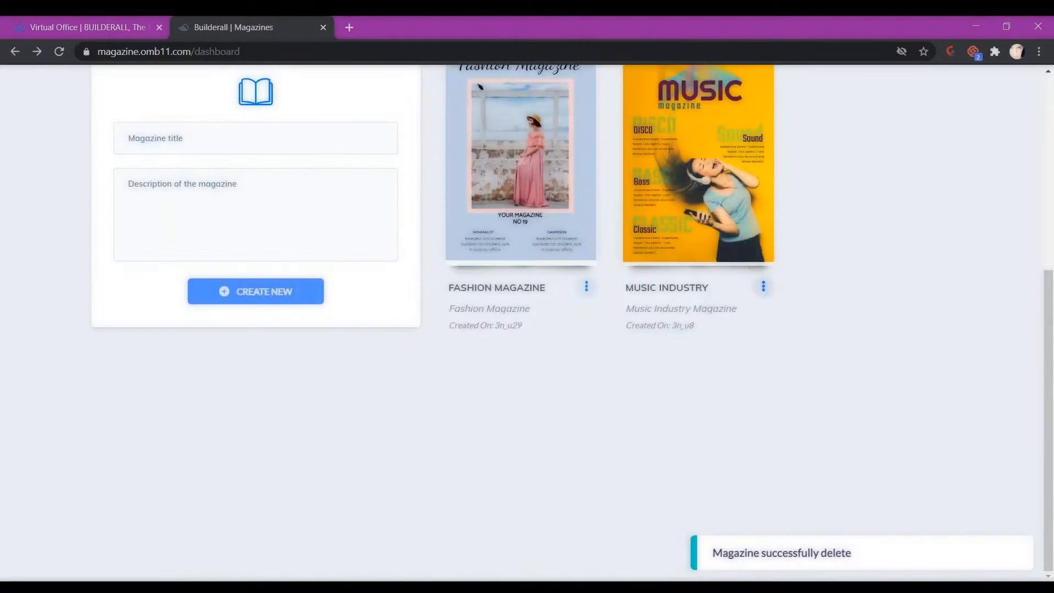
left_click(586, 286)
left_click(504, 508)
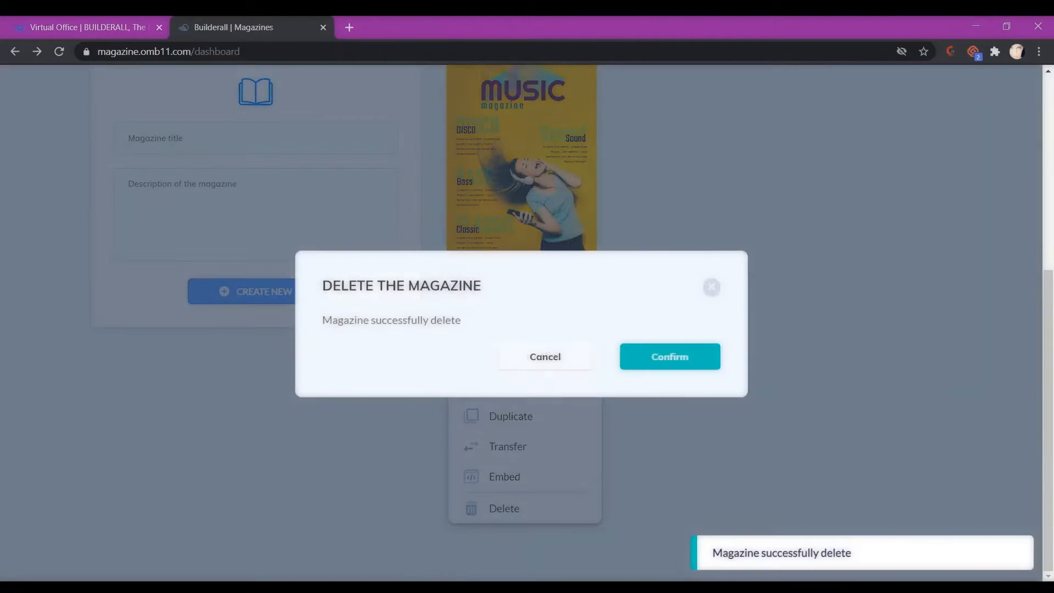
left_click(669, 356)
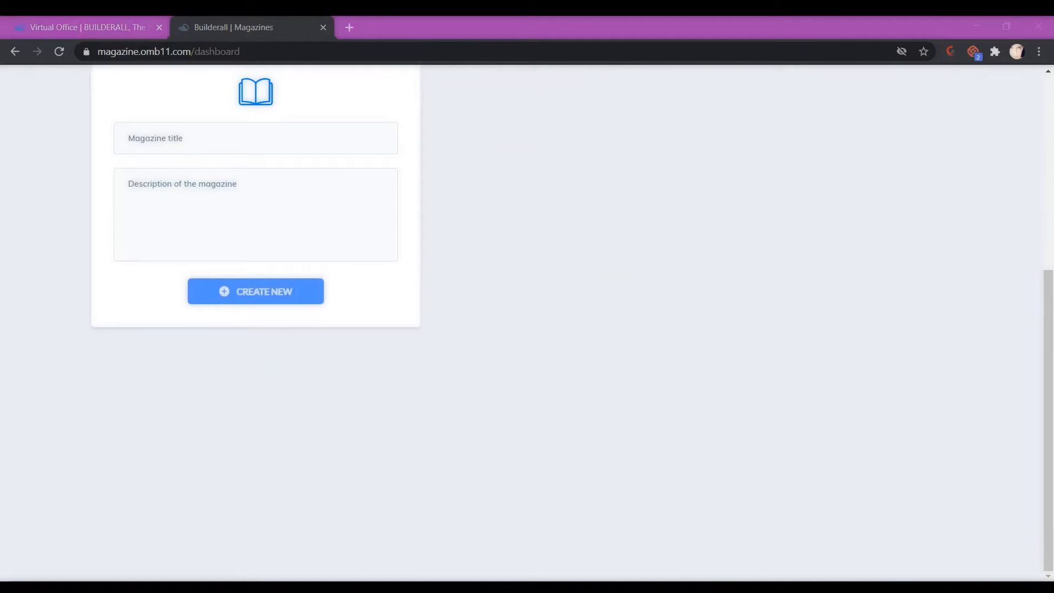
Step: Create a new blank magazine titled "Builderall" with the description "Builderall is the best Platform"
left_click(156, 139)
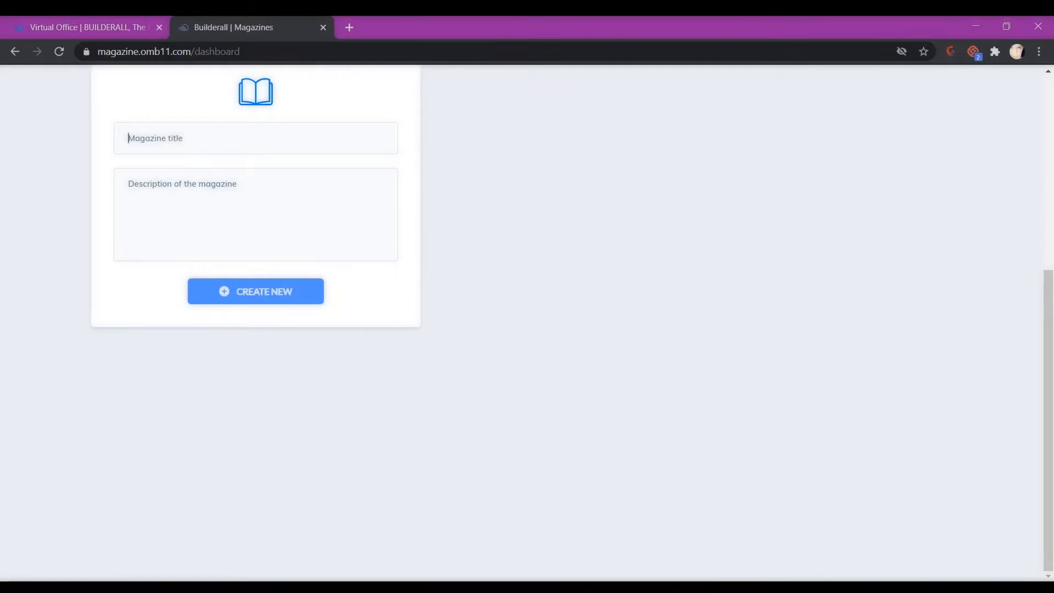
type("Builderall")
key("Tab")
type("Buildera")
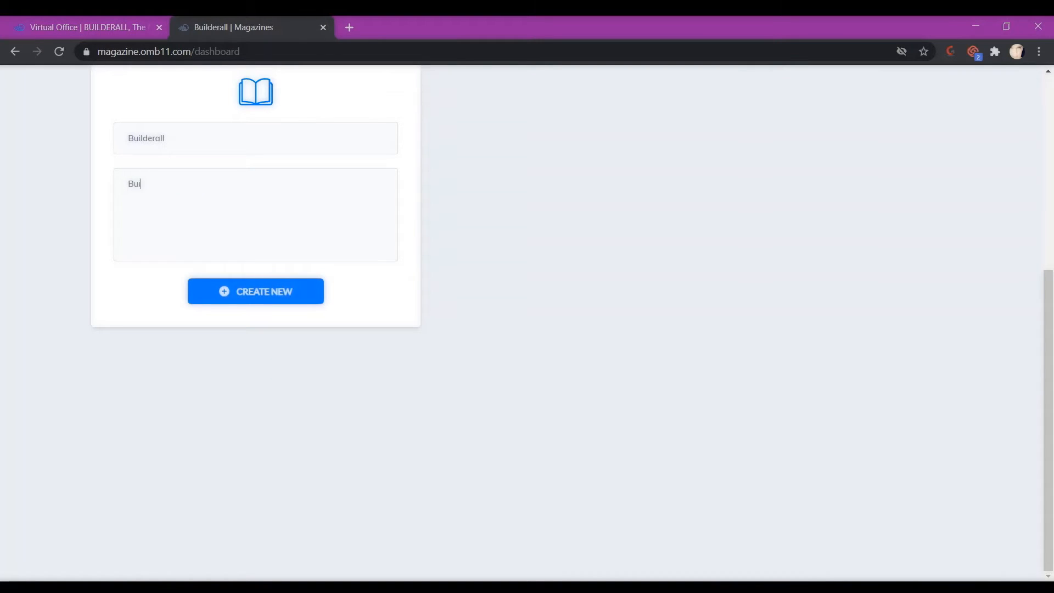
type("ll is the best Platform")
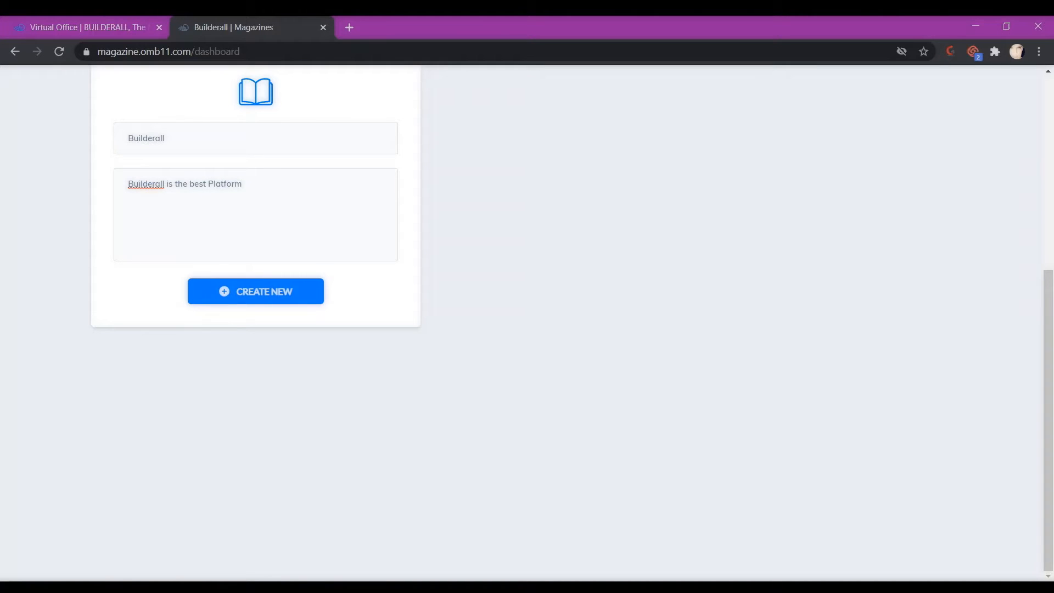
key("Tab")
key("Return")
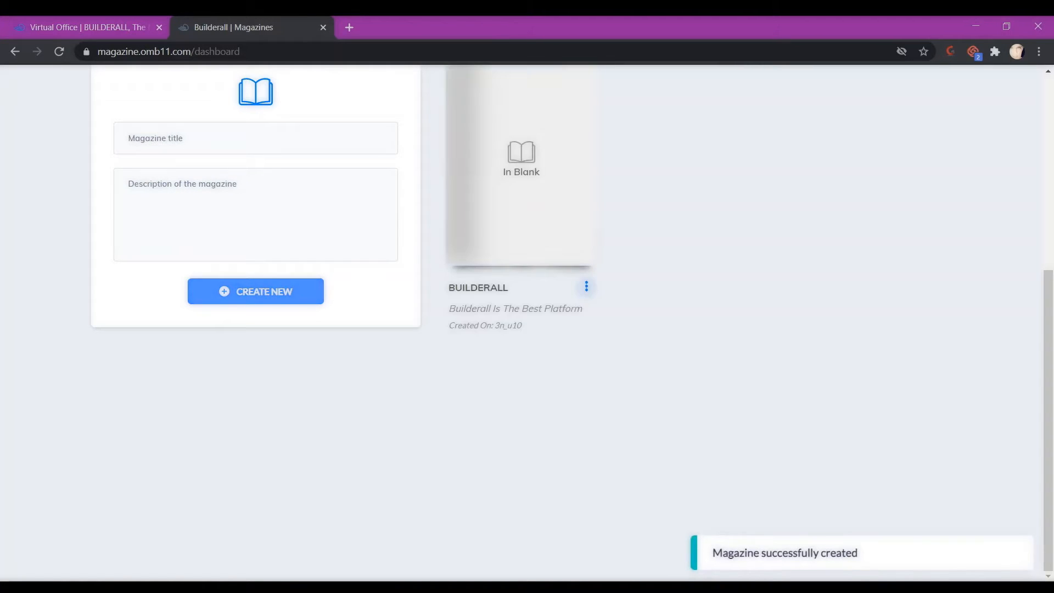
Step: Open the new Builderall magazine in the editor
scroll(522, 323, "up", 2)
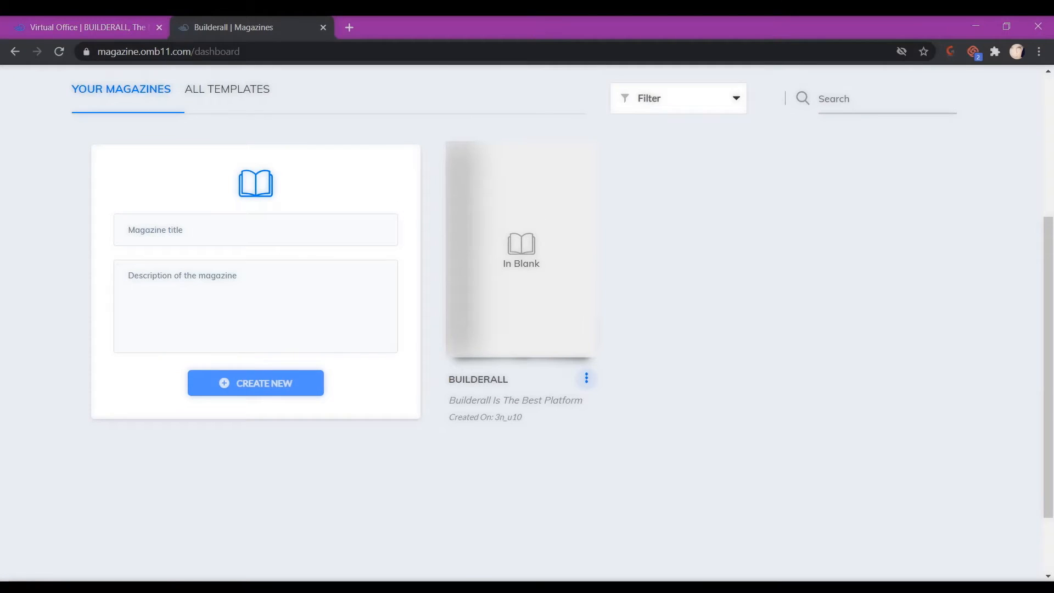
left_click(586, 377)
left_click(515, 419)
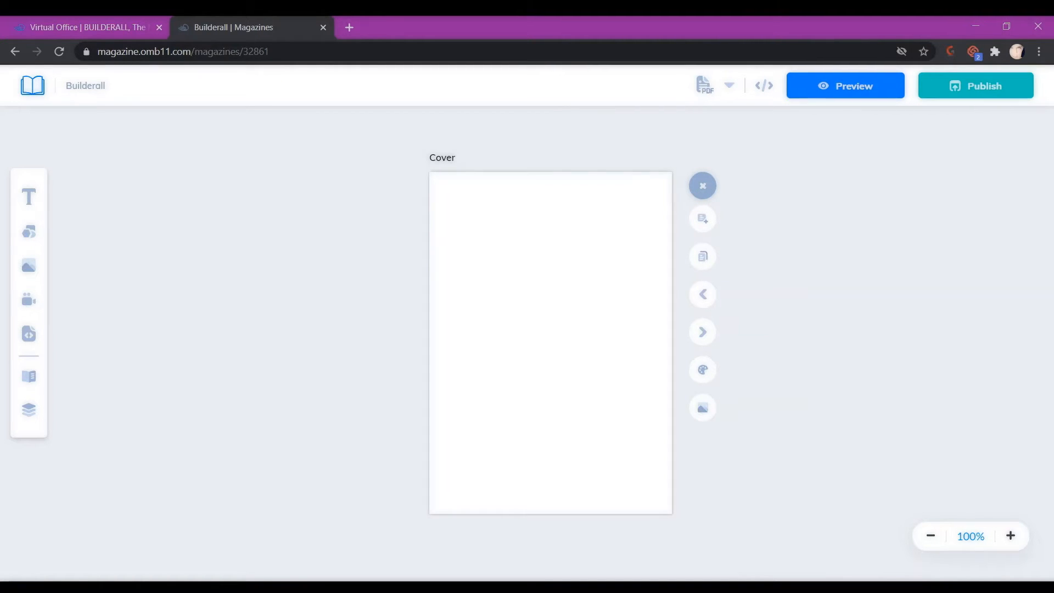
Step: Add a page after the cover, go back to the cover, and return to Page 1
left_click(703, 219)
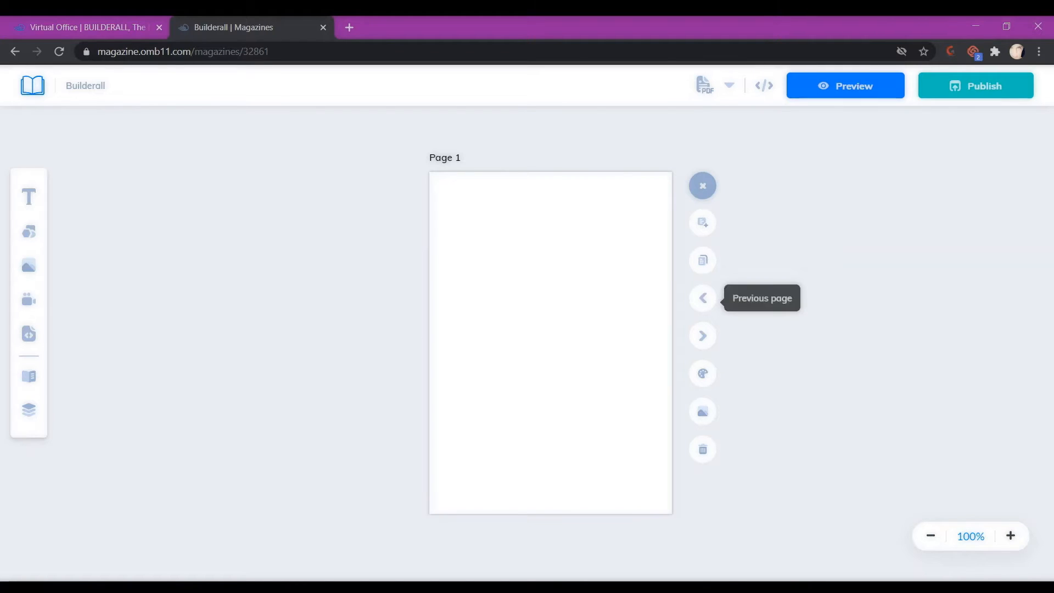
left_click(703, 299)
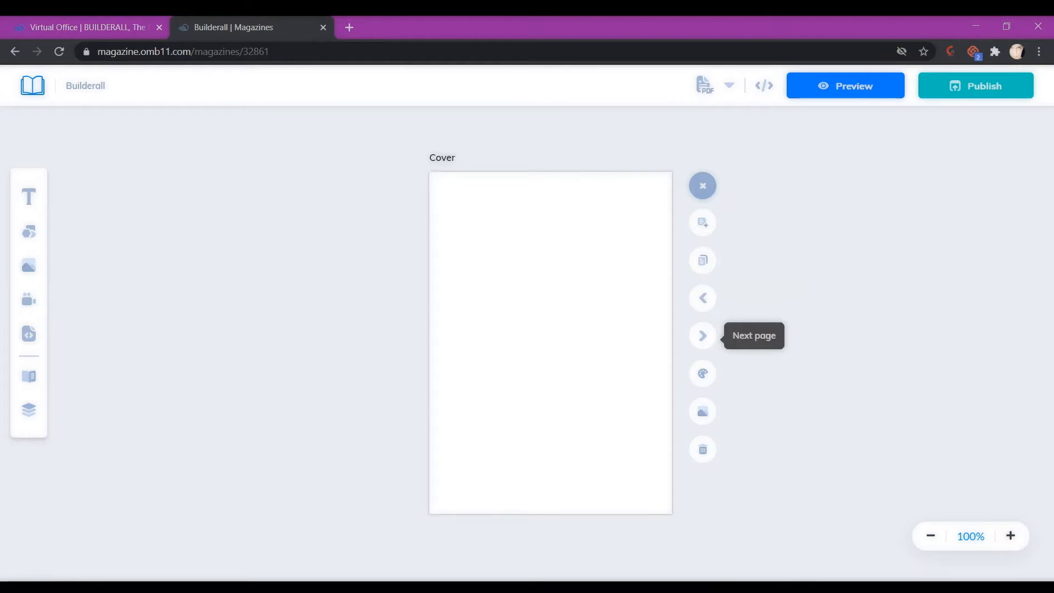
left_click(703, 335)
Step: Set Page 1's background color to purple #4C29A0
left_click(702, 373)
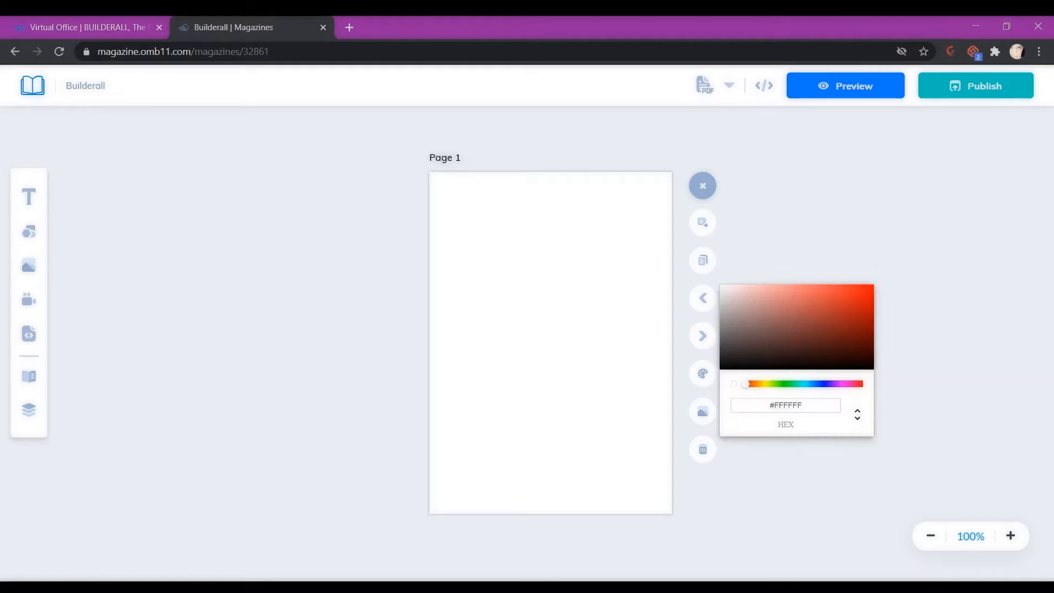
left_click(834, 316)
left_click(829, 384)
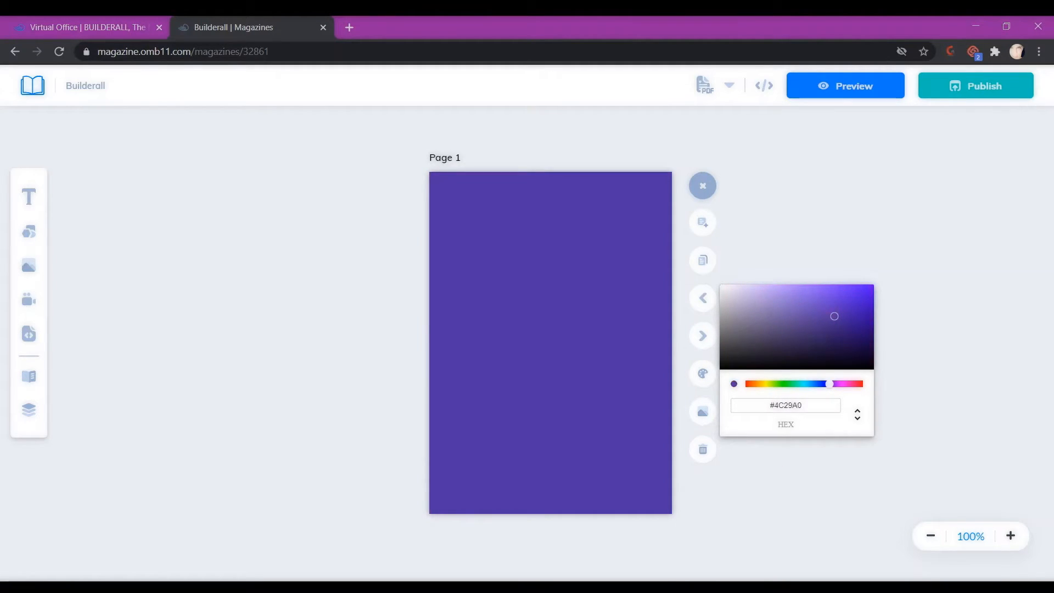
Step: View the background image library for Page 1 and close it without choosing an image
left_click(702, 411)
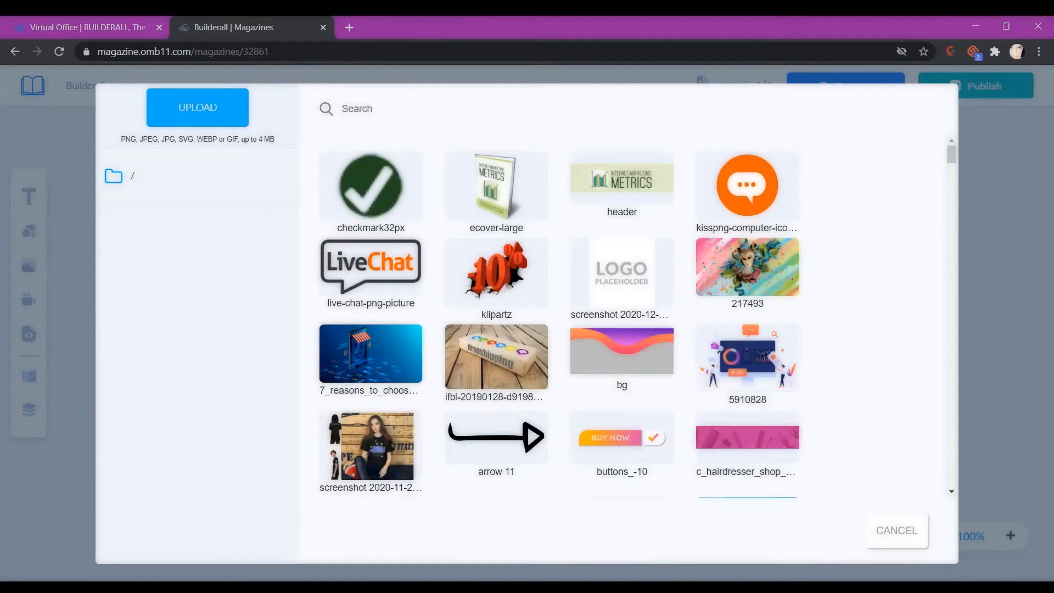
left_click(897, 531)
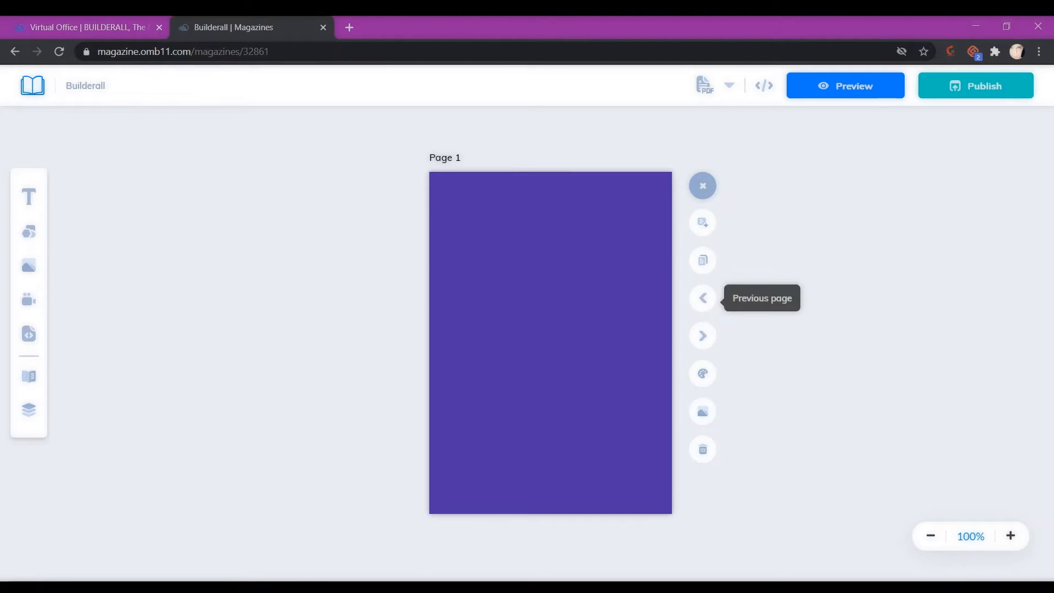
Step: Go back to the cover and add a text box reading "BUILDERALL"
left_click(703, 298)
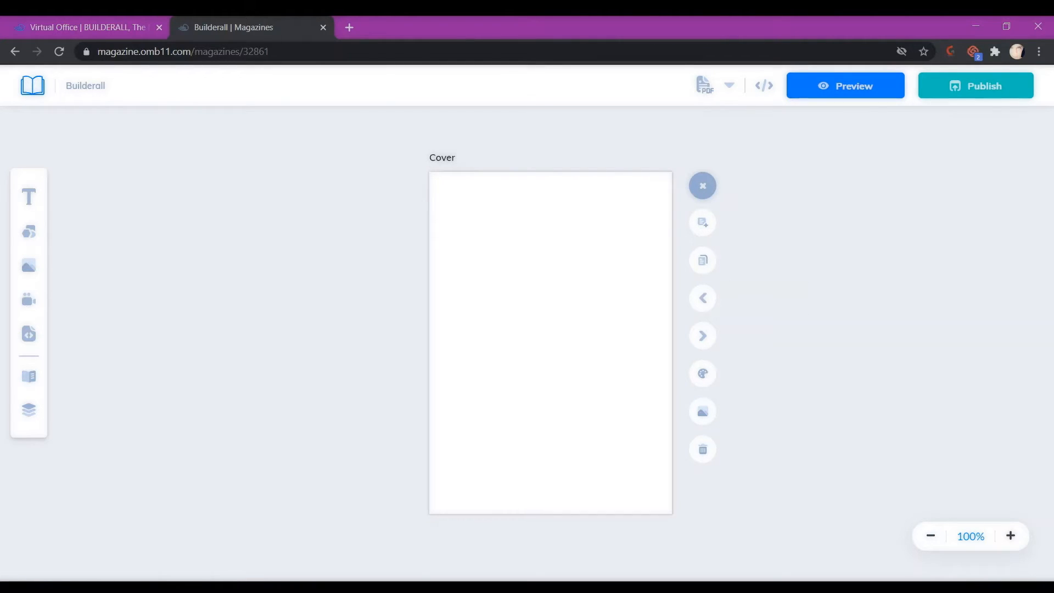
left_click(28, 197)
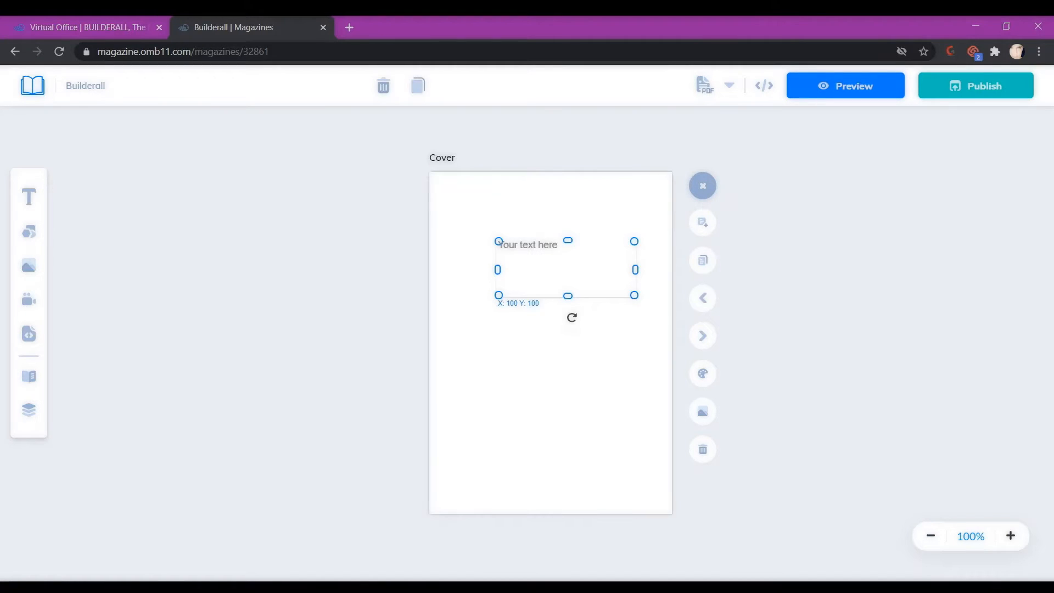
double_click(549, 256)
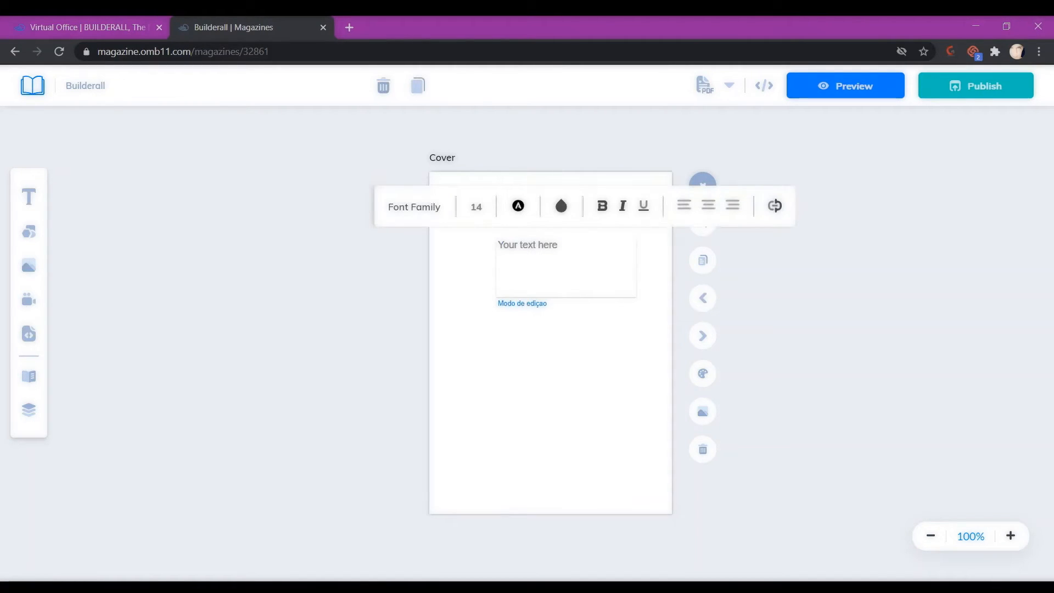
type("BUILDERALL")
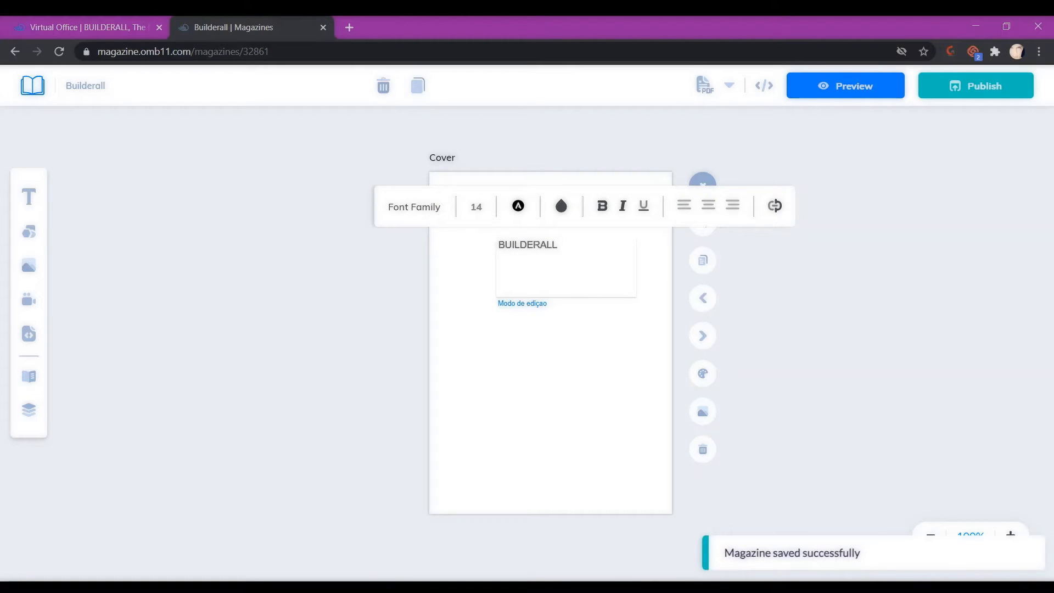
Step: Set the font of the cover's BUILDERALL text to Anton
left_click(414, 207)
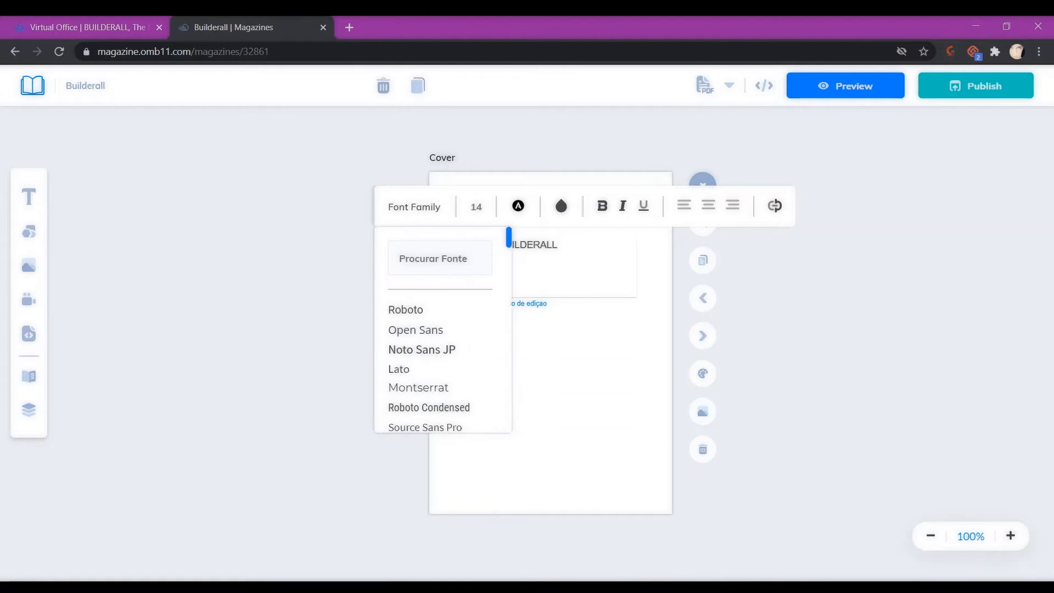
scroll(443, 329, "down", 2)
scroll(443, 330, "down", 10)
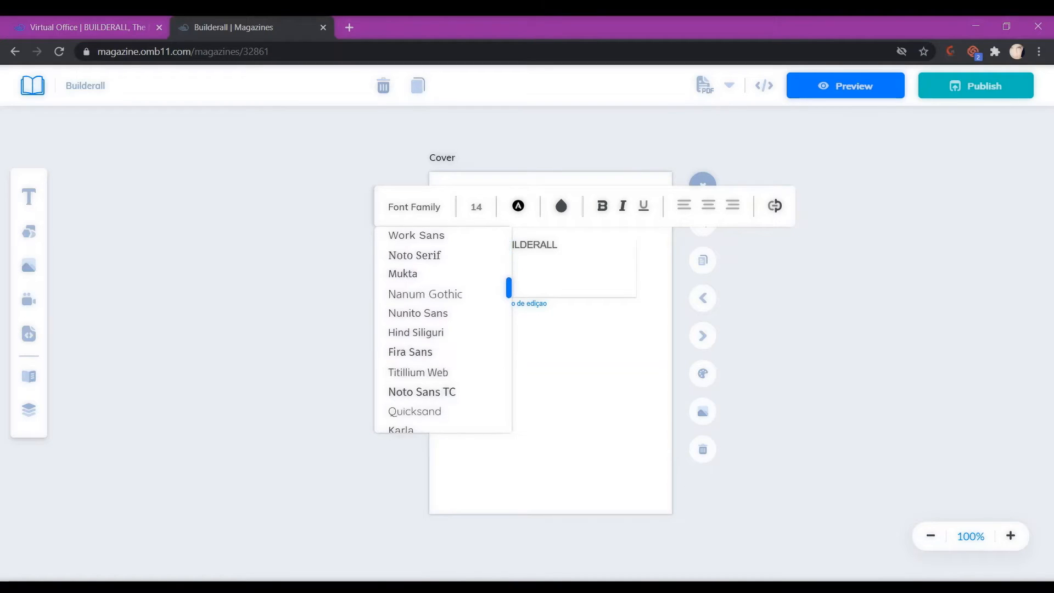
scroll(443, 329, "down", 4)
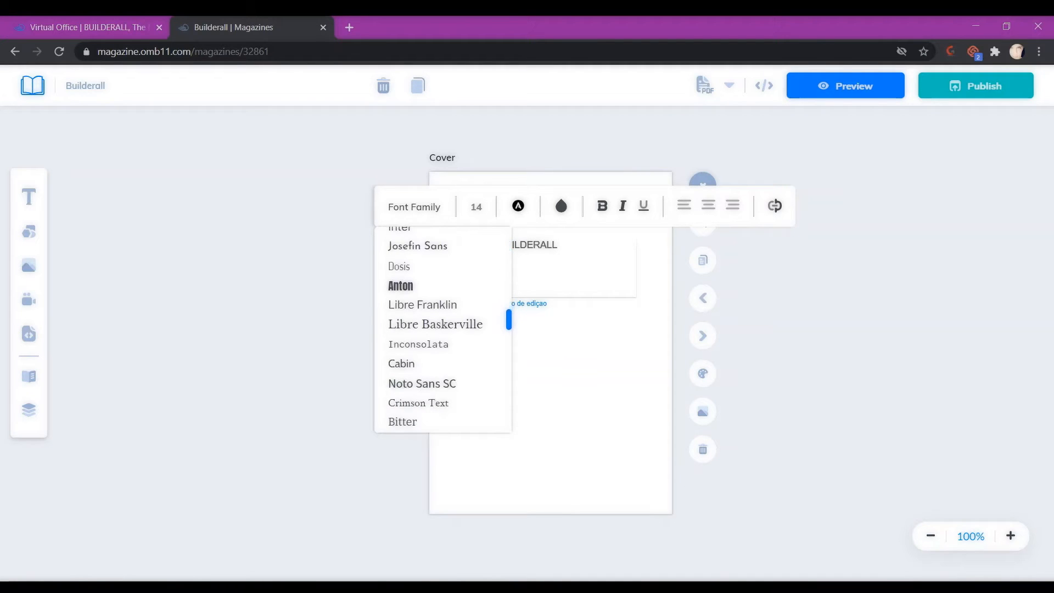
left_click(401, 286)
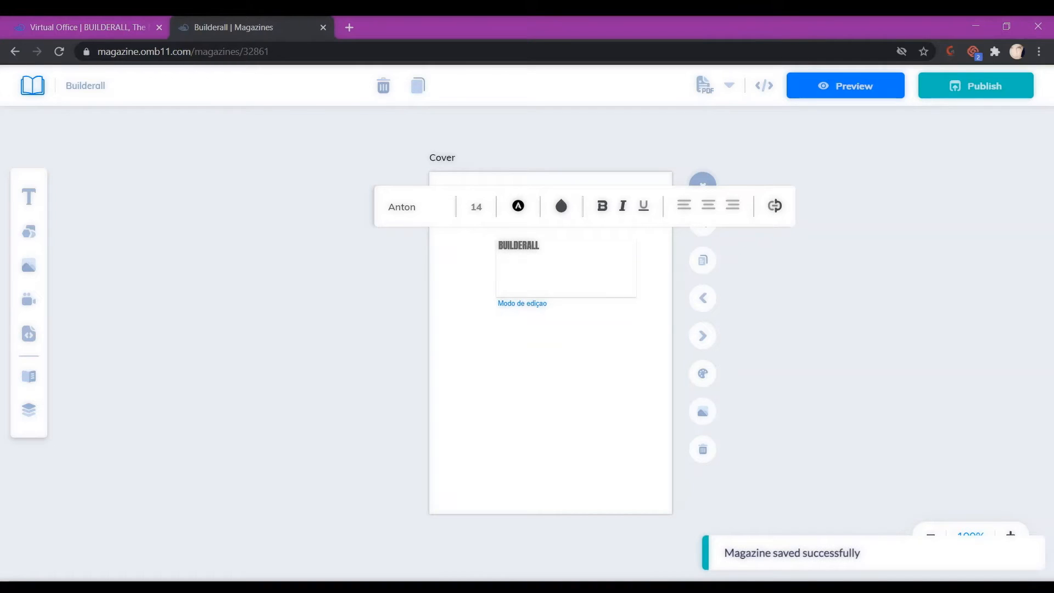
Step: Set the BUILDERALL text's font size to 60 px
left_click(476, 207)
scroll(477, 329, "down", 15)
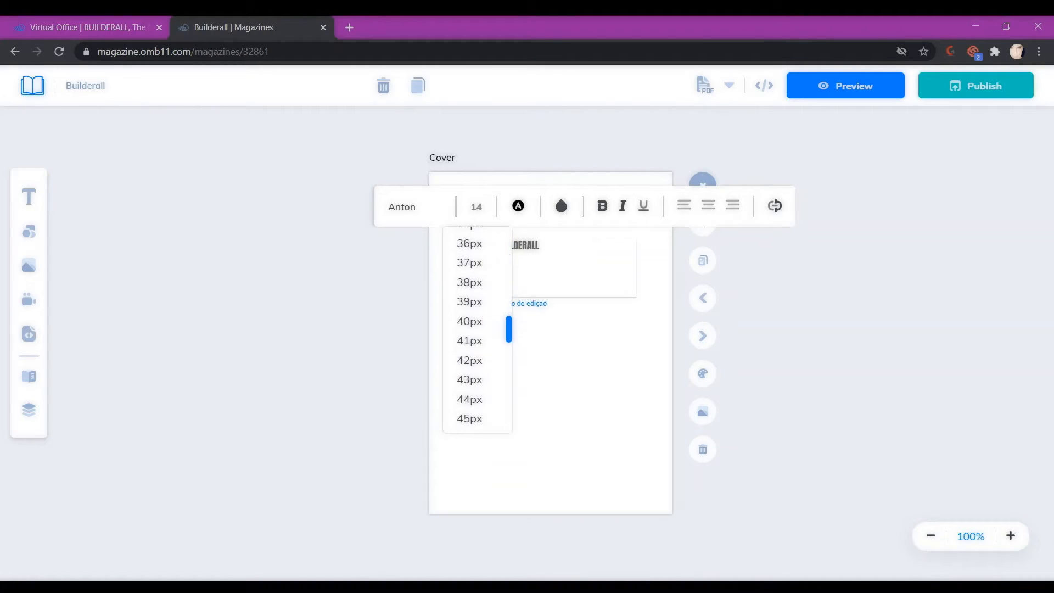
scroll(477, 330, "down", 1)
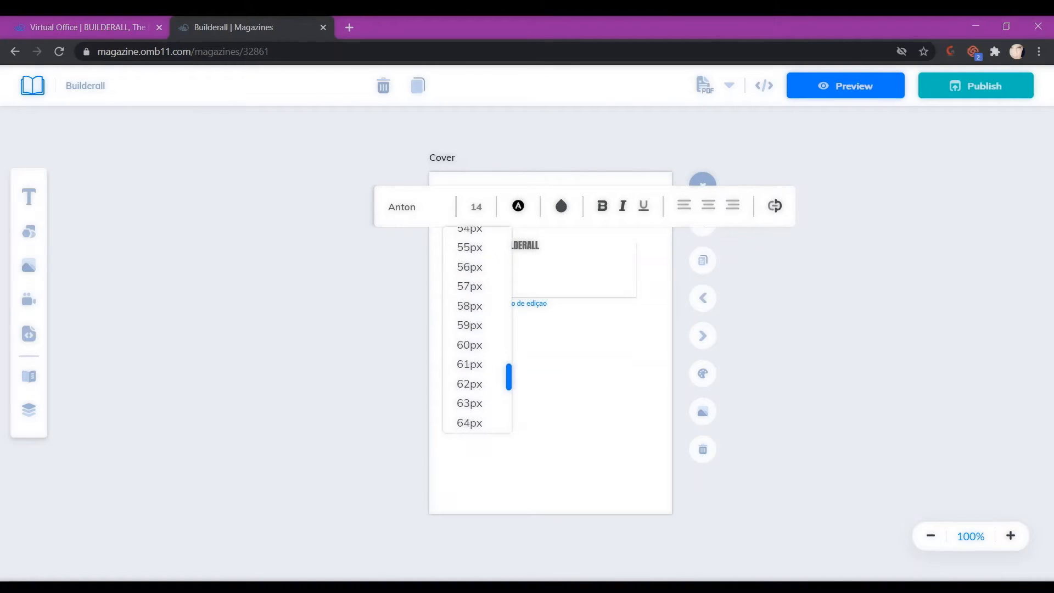
left_click(469, 346)
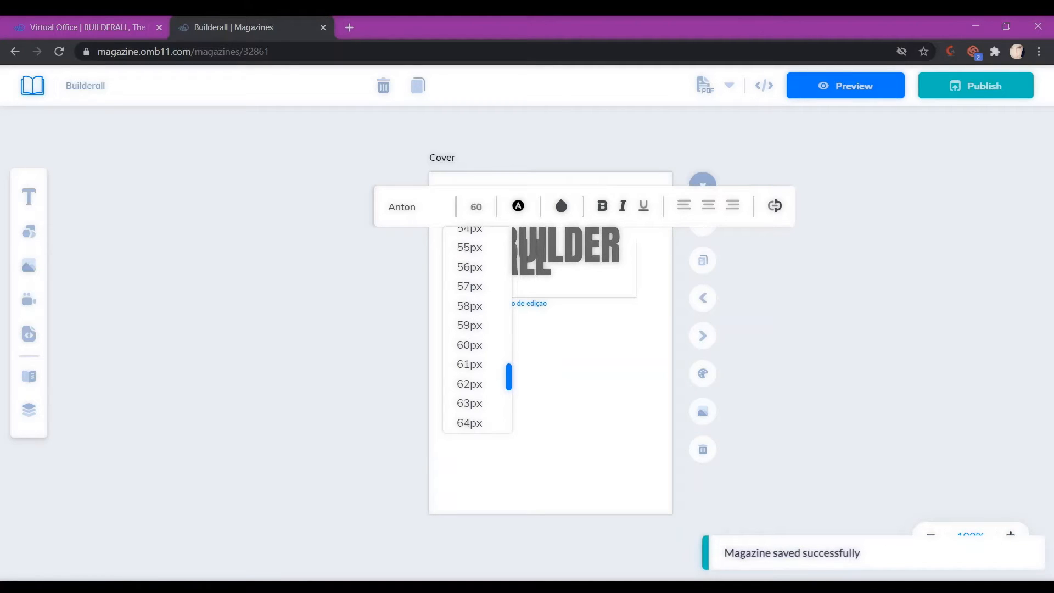
Step: Color the BUILDERALL text purple #481CAD
left_click(518, 206)
left_click(553, 326)
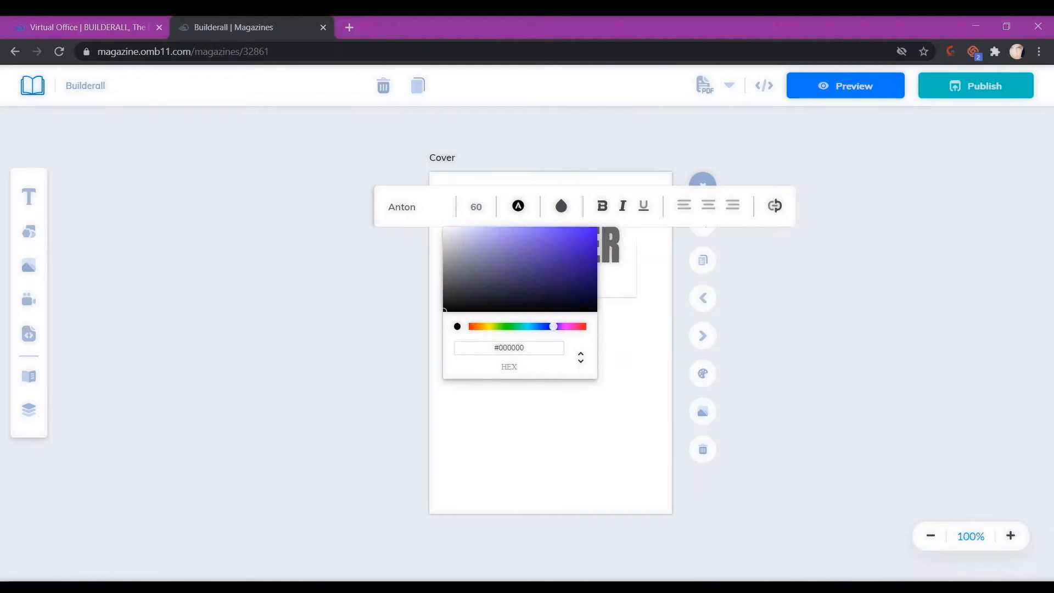
left_click(575, 251)
left_click_drag(575, 251, 573, 254)
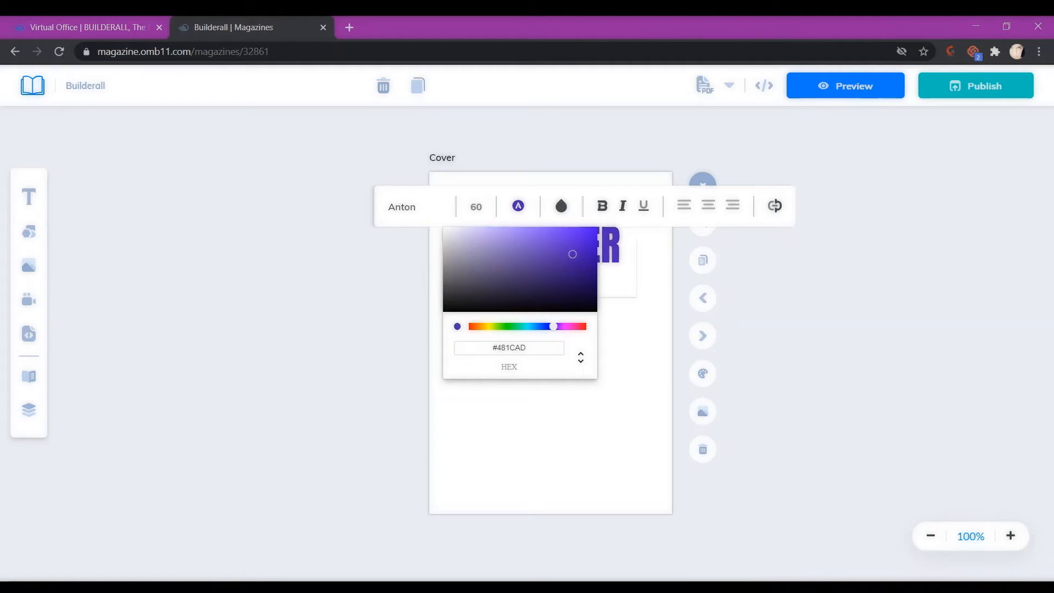
Step: Make the BUILDERALL text bold, italic and underlined, and leave text editing
left_click(603, 206)
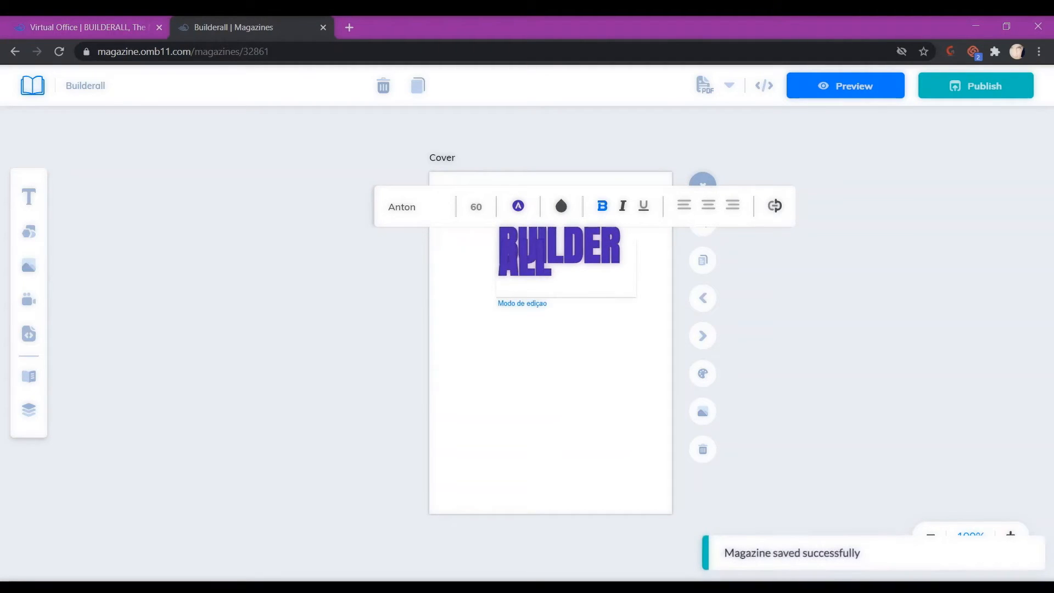
left_click(622, 206)
left_click(643, 205)
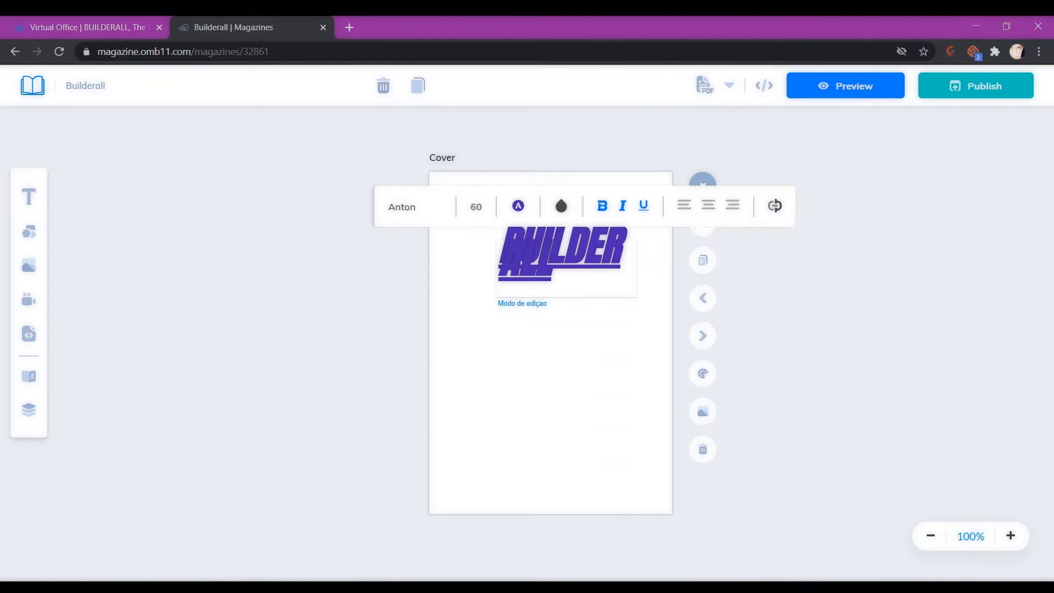
key("Escape")
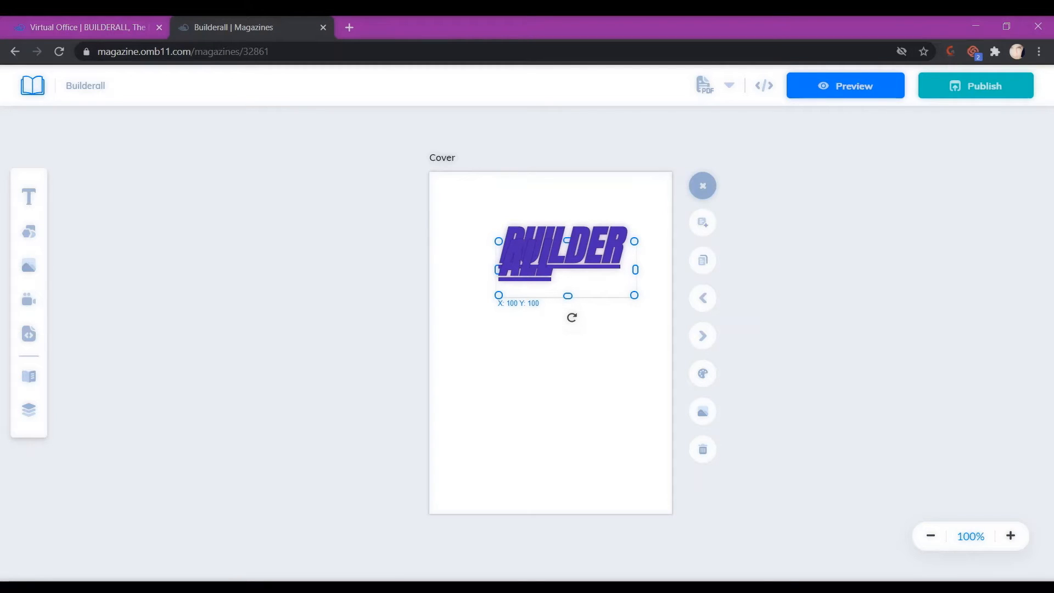
Step: Widen the BUILDERALL text box until the word fits on one line and move it to about X 20, Y 104
key("Escape")
left_click_drag(632, 269, 722, 269)
left_click_drag(576, 249, 521, 252)
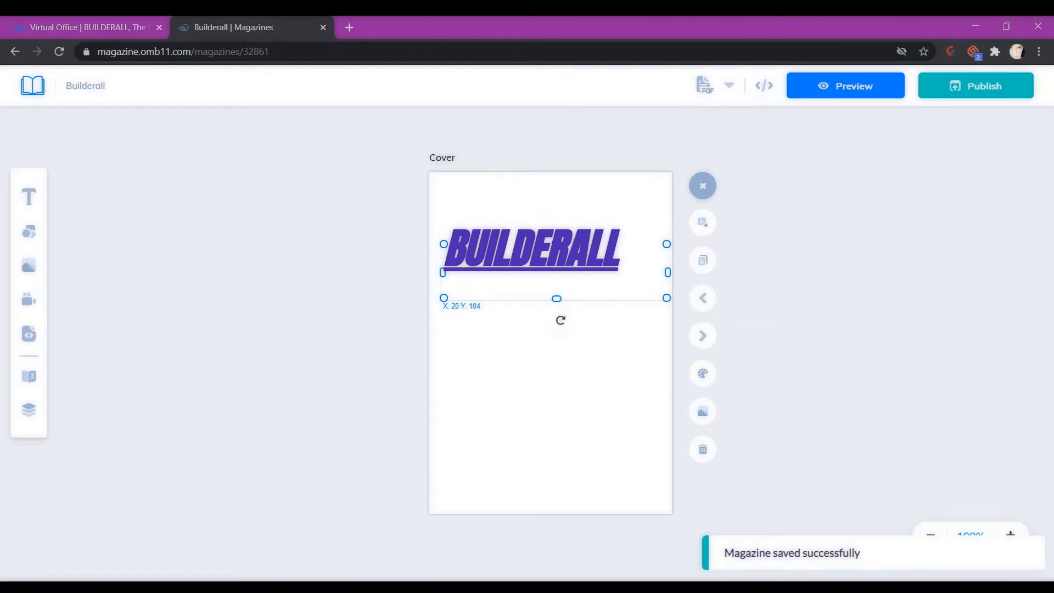
Step: Center-align the BUILDERALL text and move its box down to about X 21, Y 156
double_click(507, 248)
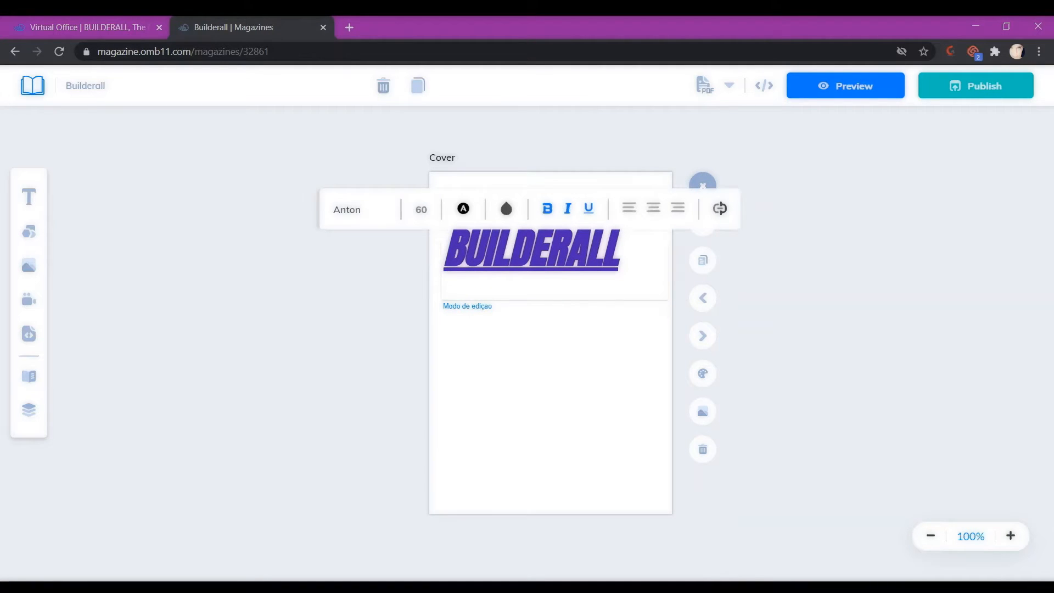
left_click(653, 208)
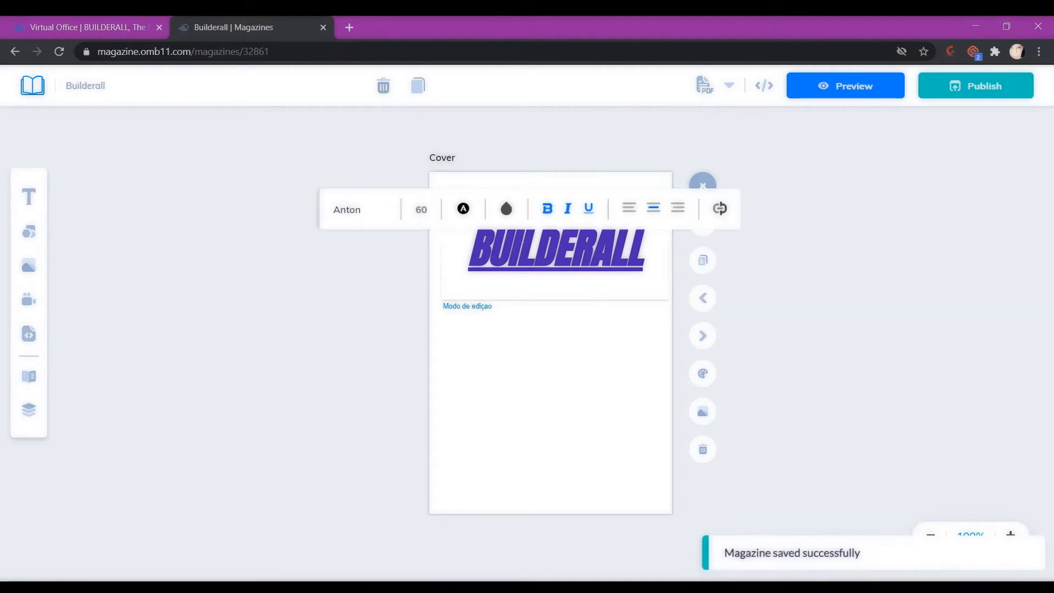
left_click(801, 324)
left_click(558, 242)
left_click_drag(559, 242, 561, 277)
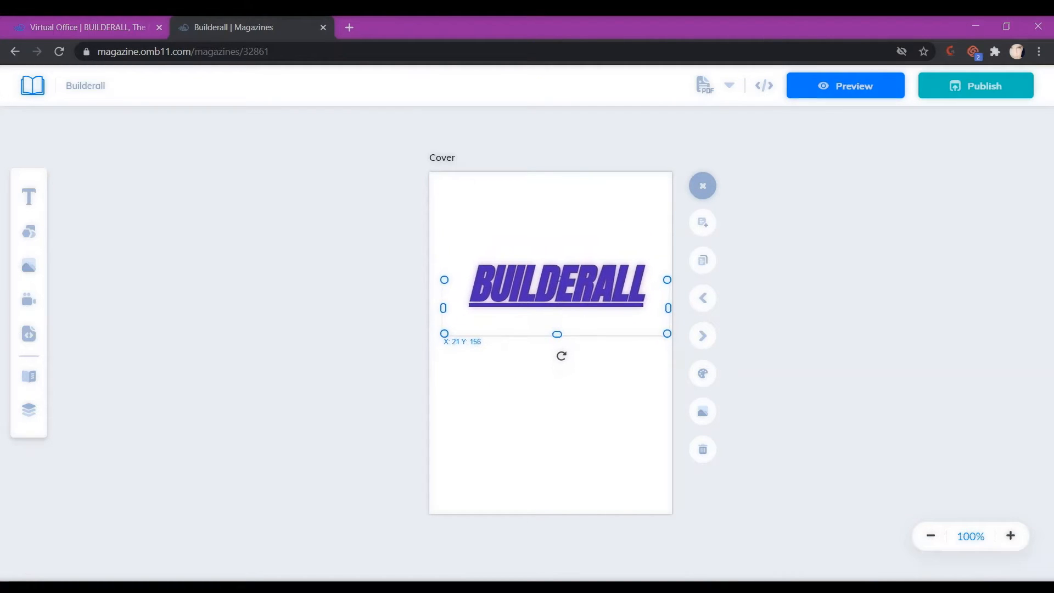
double_click(561, 277)
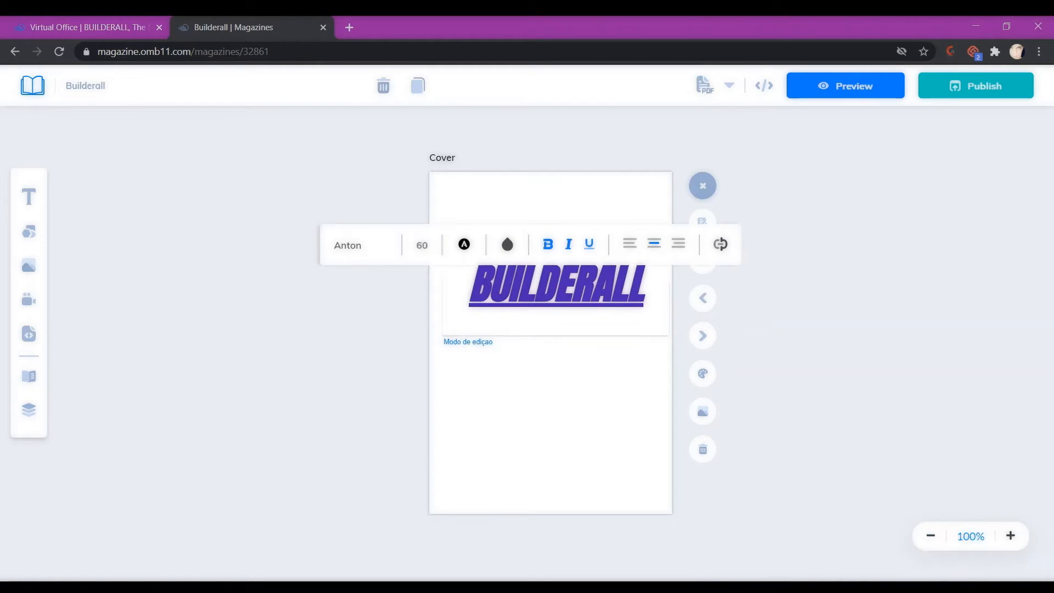
left_click(720, 244)
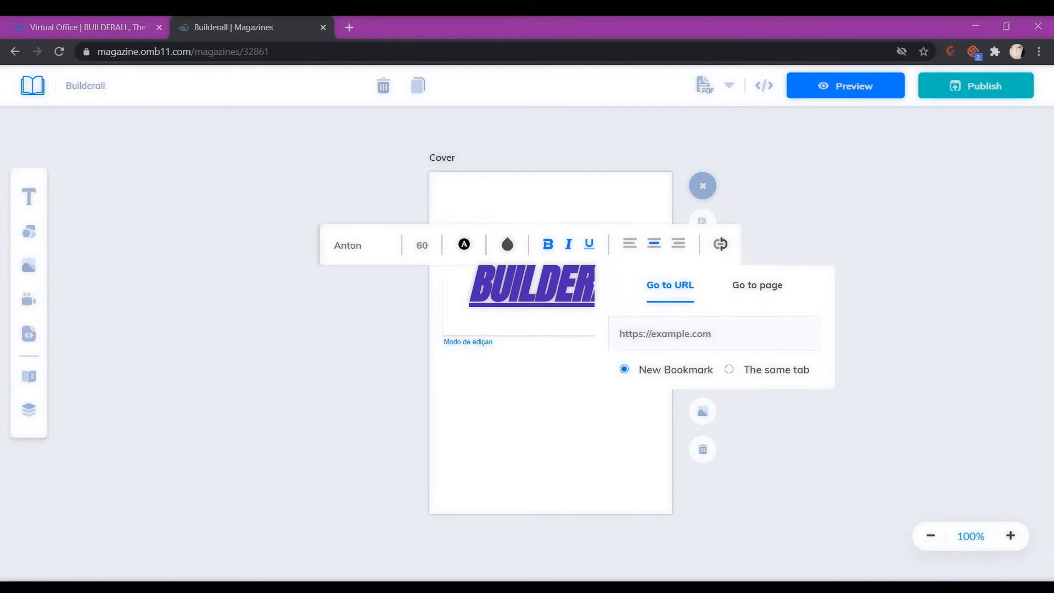
left_click(665, 334)
type("http://t")
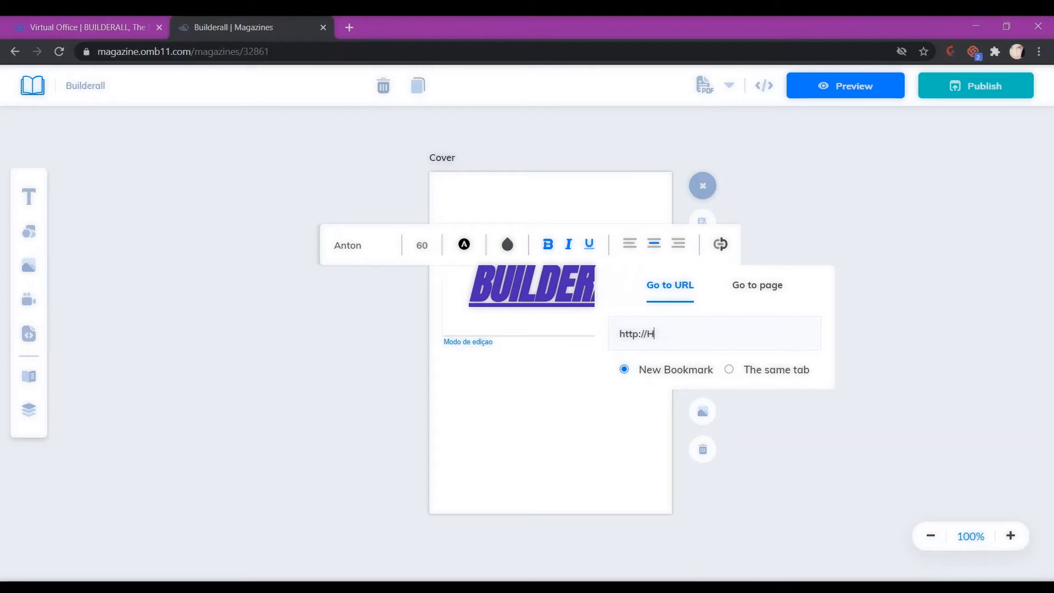
key("BackSpace")
type("WWW")
key("BackSpace")
key("BackSpace")
key("BackSpace")
type("www.builderall.com")
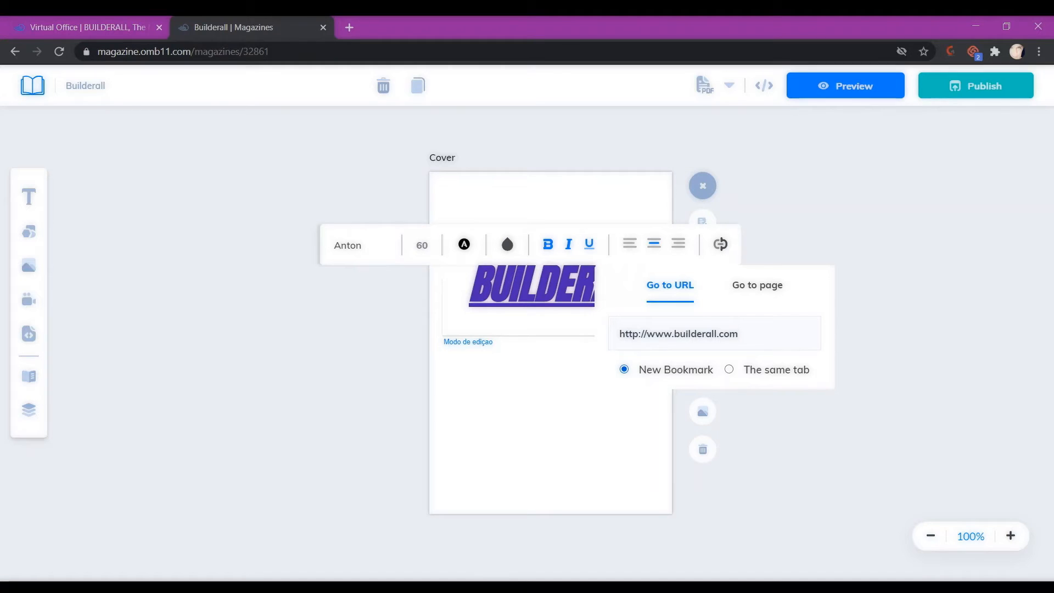
key("Return")
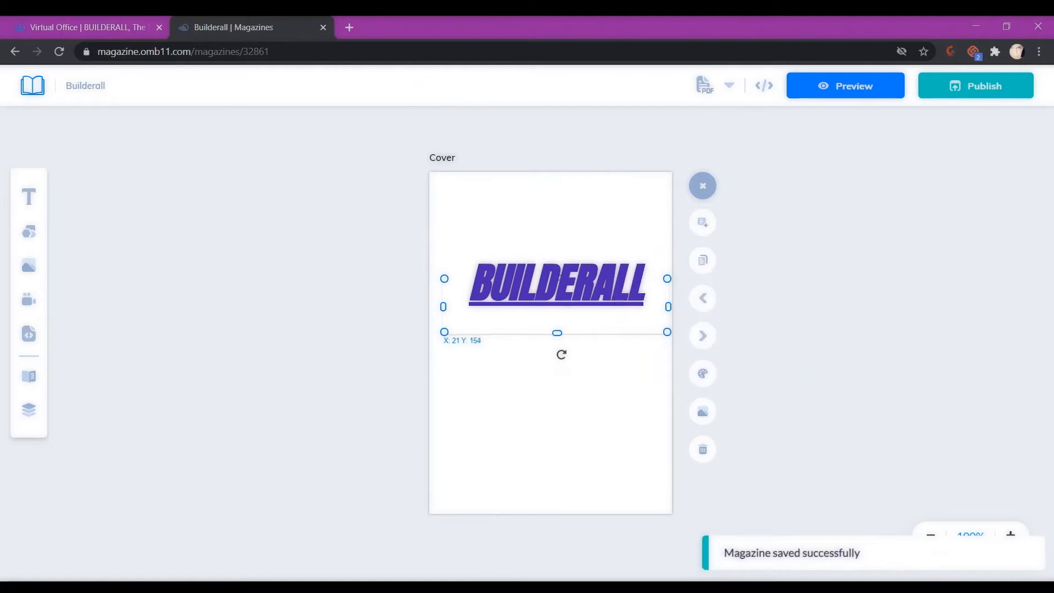
Step: Move the BUILDERALL text box up into the upper part of the cover
left_click_drag(557, 287, 558, 277)
left_click(551, 412)
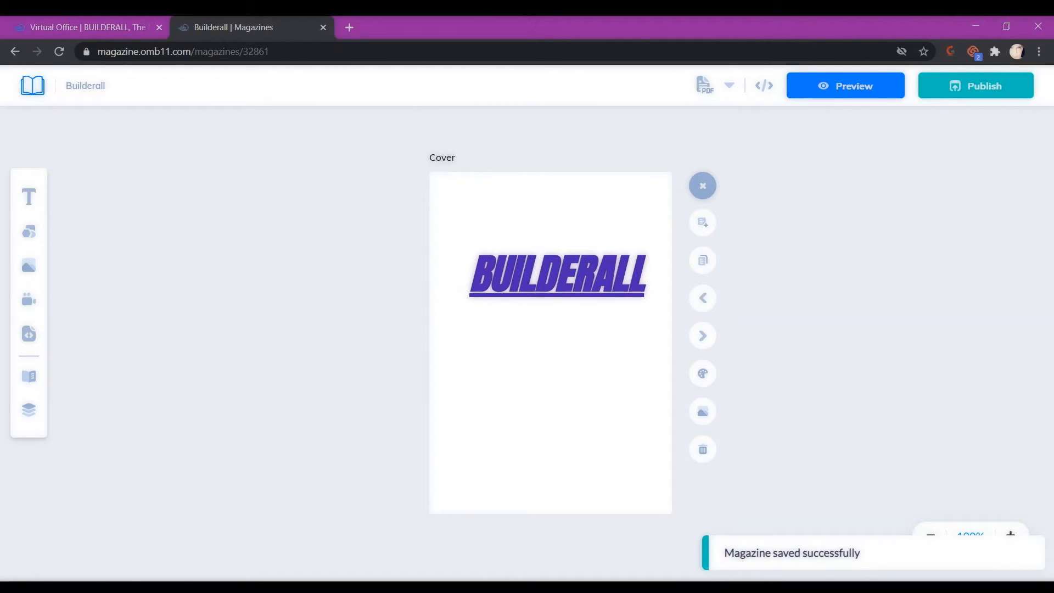
mouse_move(558, 296)
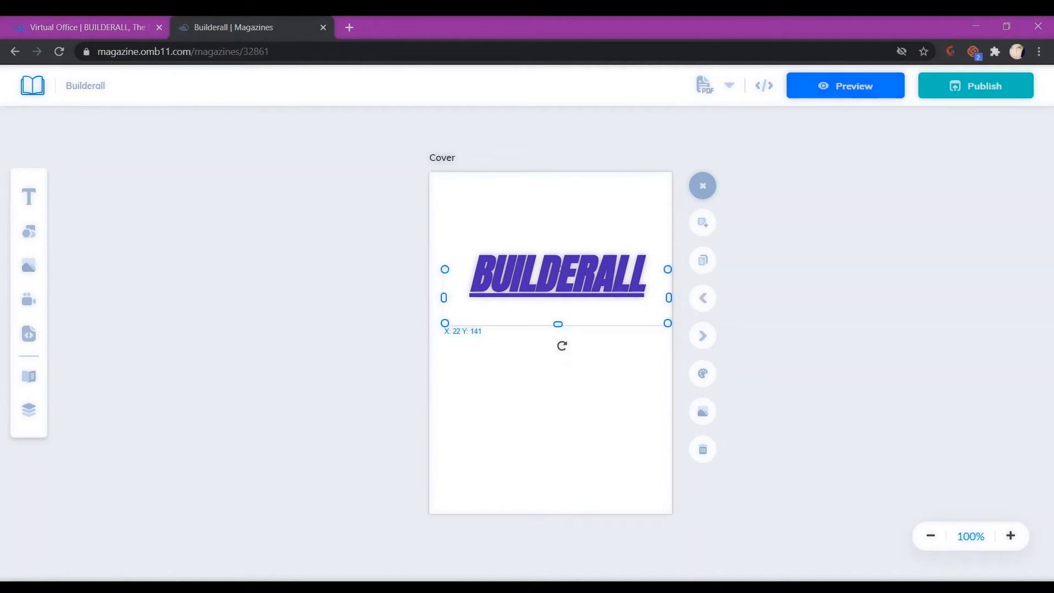
left_click_drag(558, 280, 554, 243)
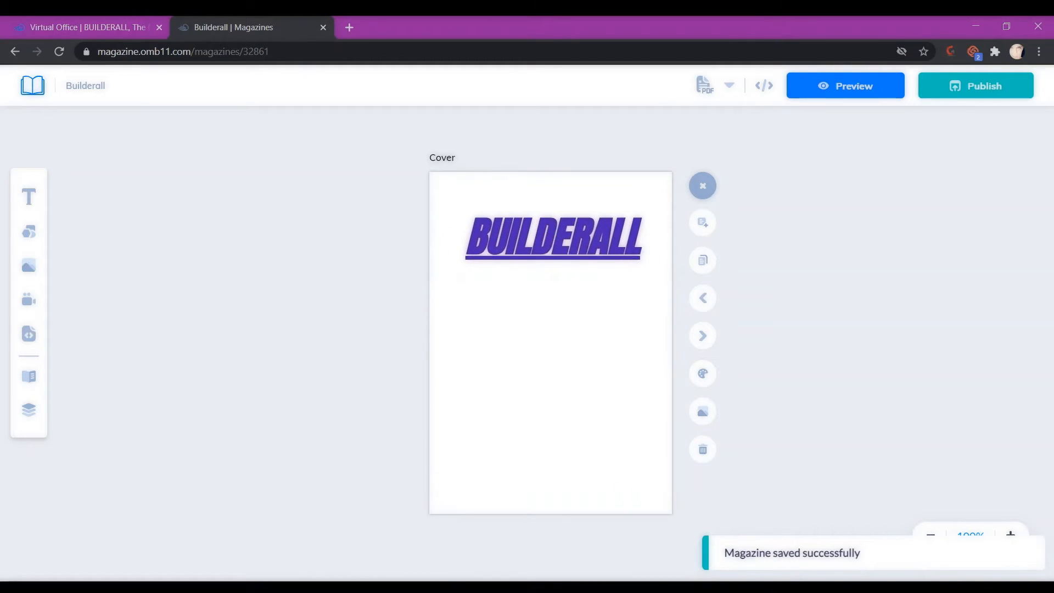
Step: Add a second text box reading "is great" beneath the BUILDERALL title on the cover
left_click(29, 197)
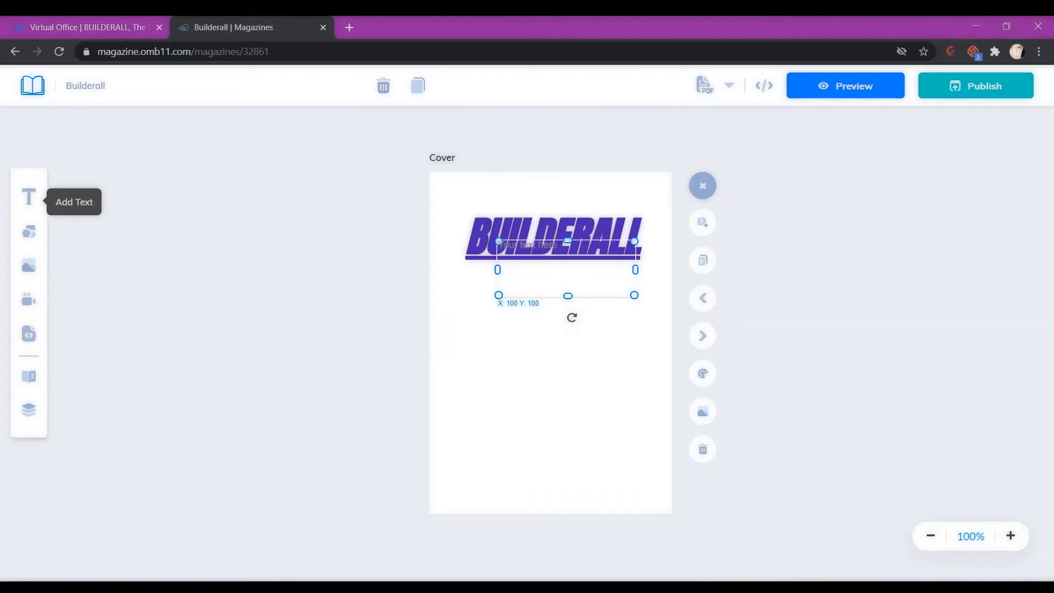
double_click(551, 338)
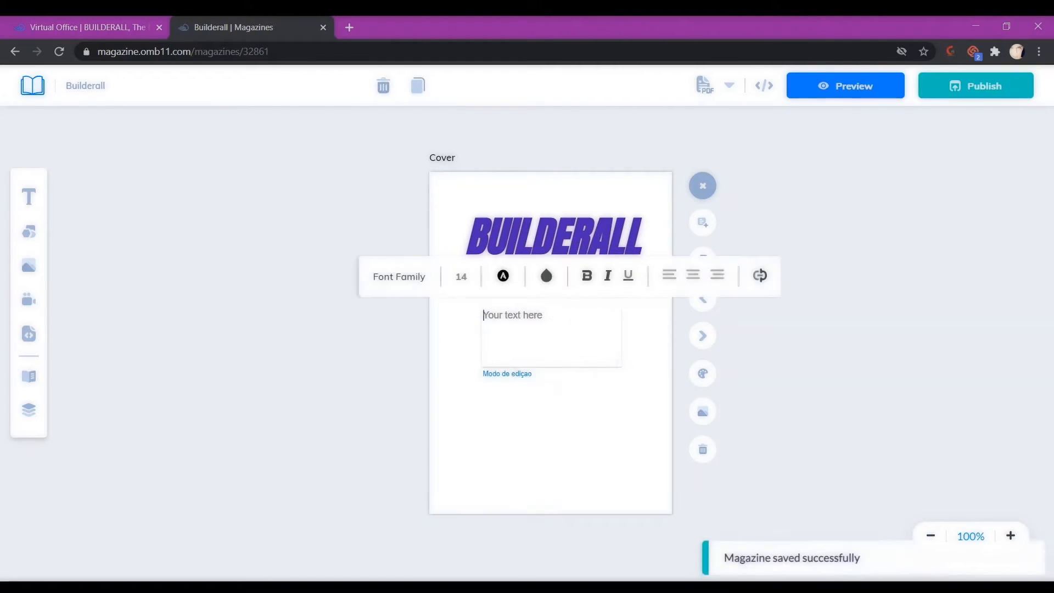
type("is great")
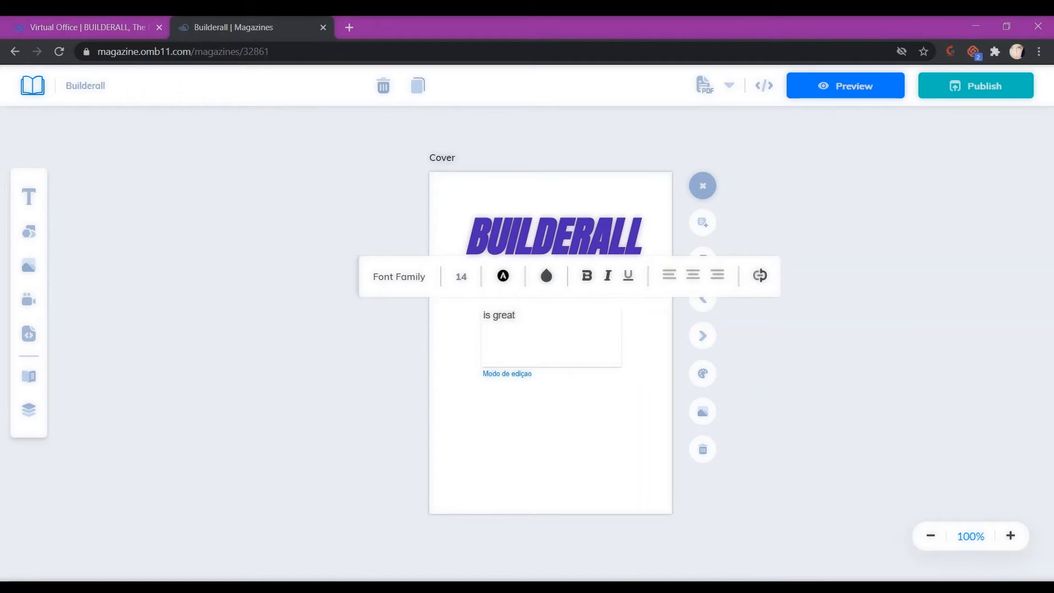
Step: Set the font size of the "is great" text to 32 px
left_click(462, 277)
scroll(460, 399, "down", 6)
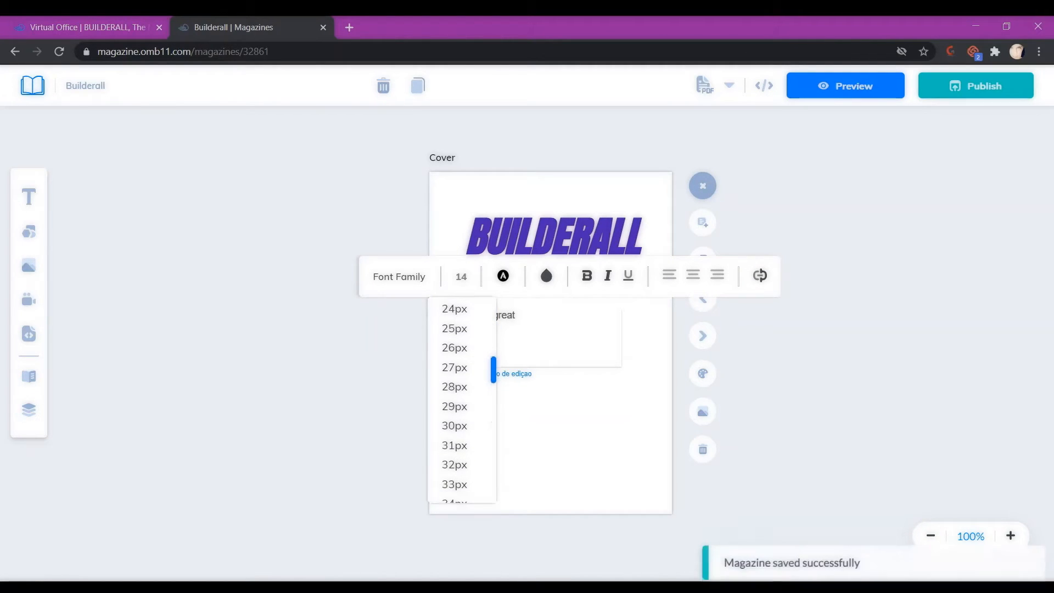
left_click(455, 464)
left_click(546, 275)
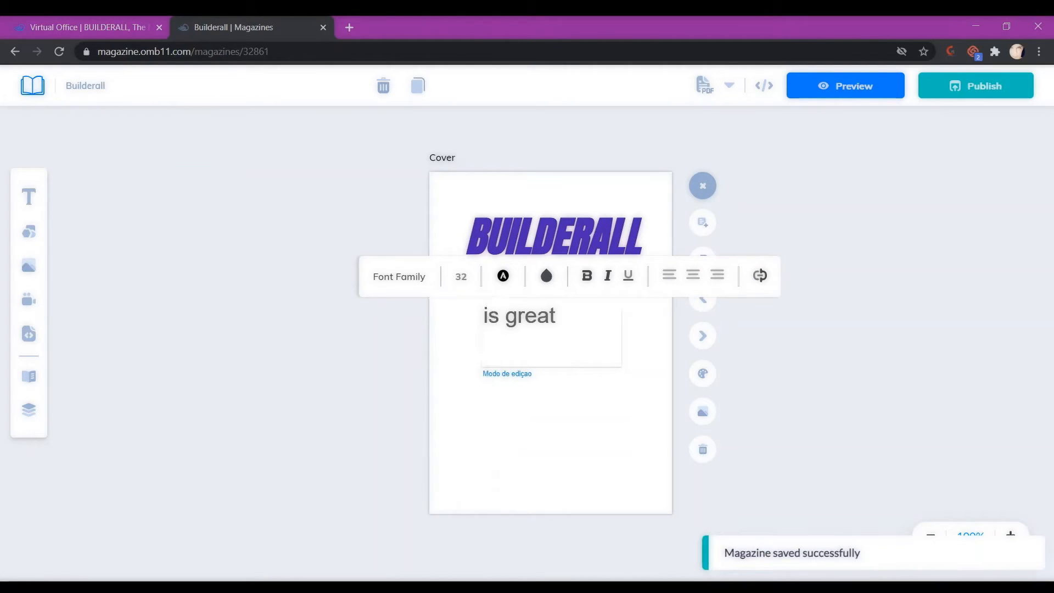
Step: Colour the "is great" text red, centre it, and move its text box slightly up
left_click(503, 276)
left_click_drag(557, 313, 565, 309)
left_click(692, 275)
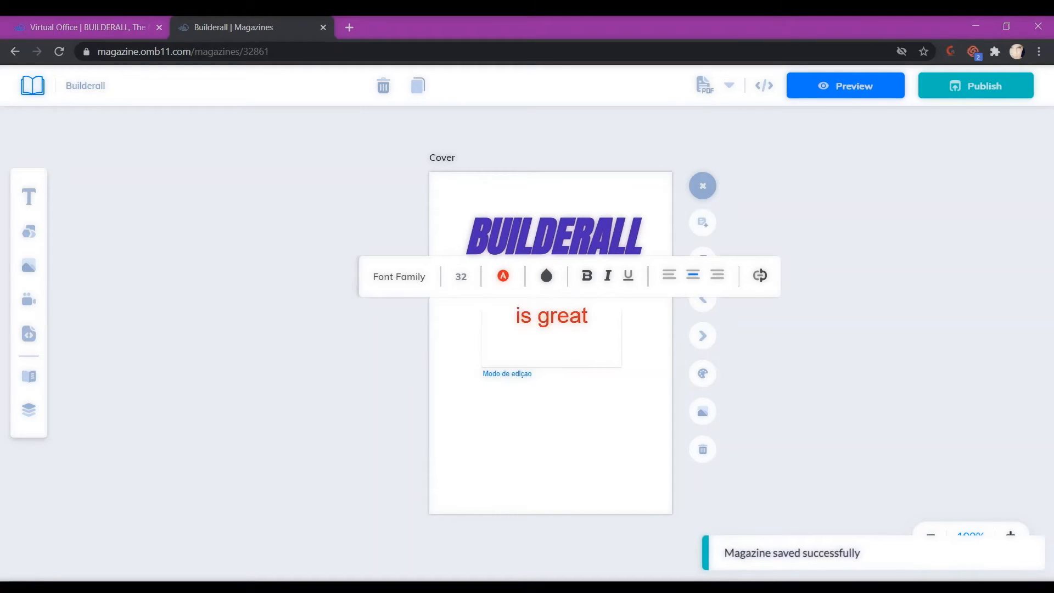
left_click(647, 335)
left_click_drag(551, 324, 551, 315)
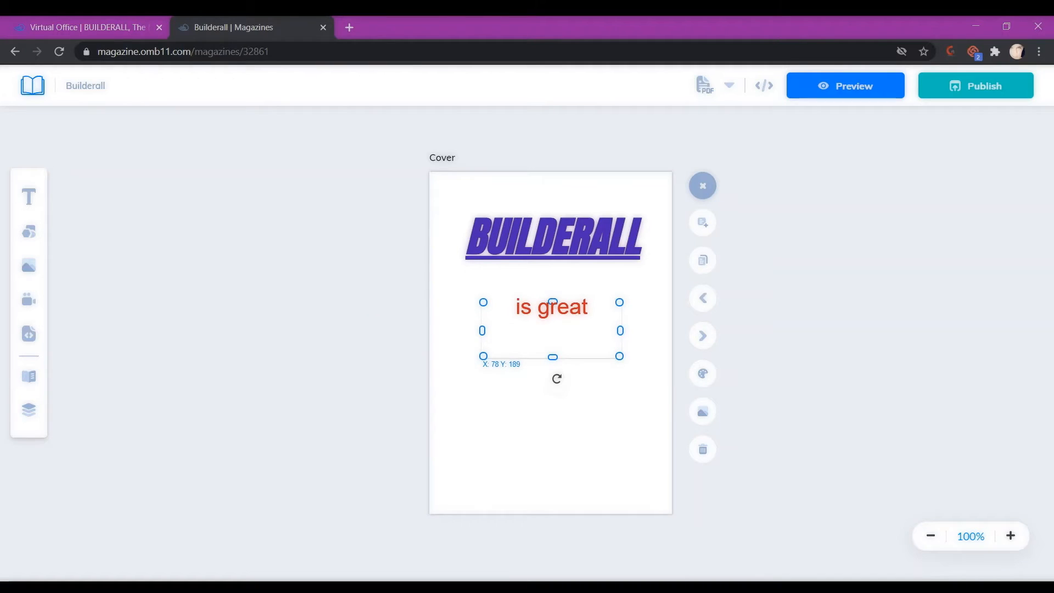
Step: Link the "is great" text to page 2 of the magazine
double_click(551, 315)
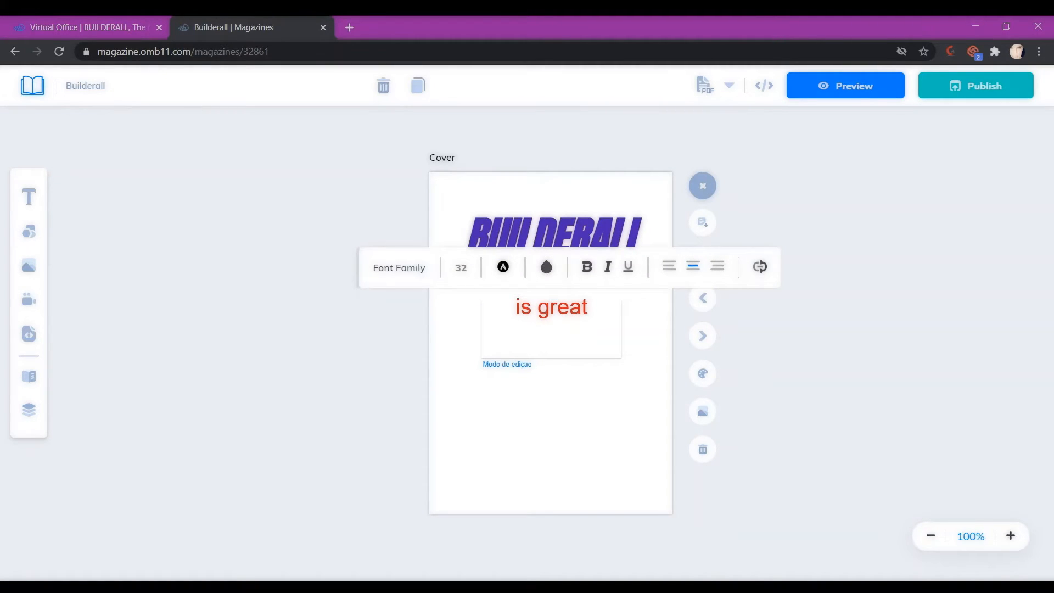
left_click(760, 267)
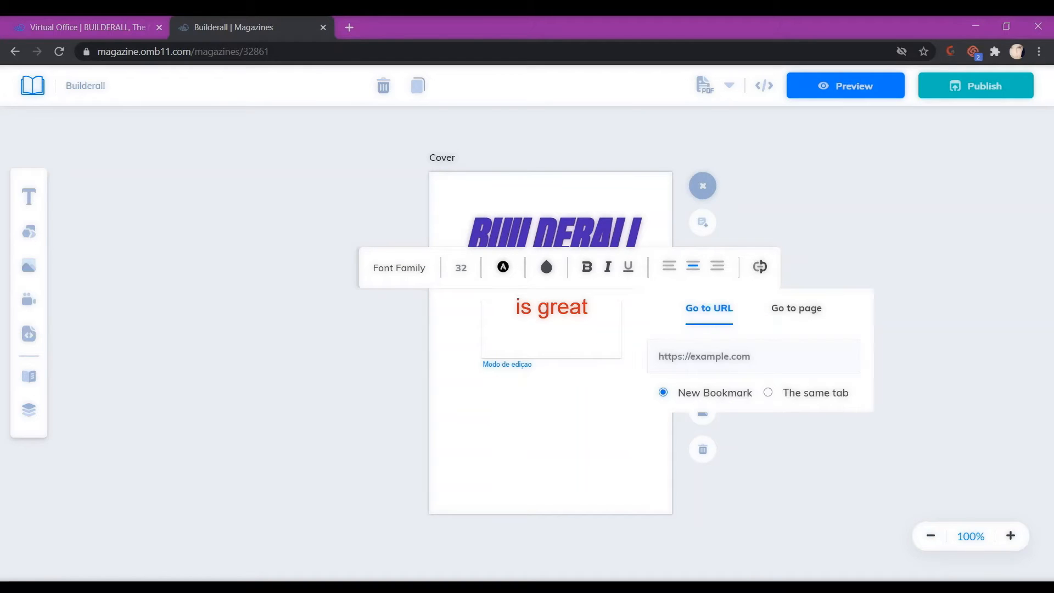
left_click(796, 309)
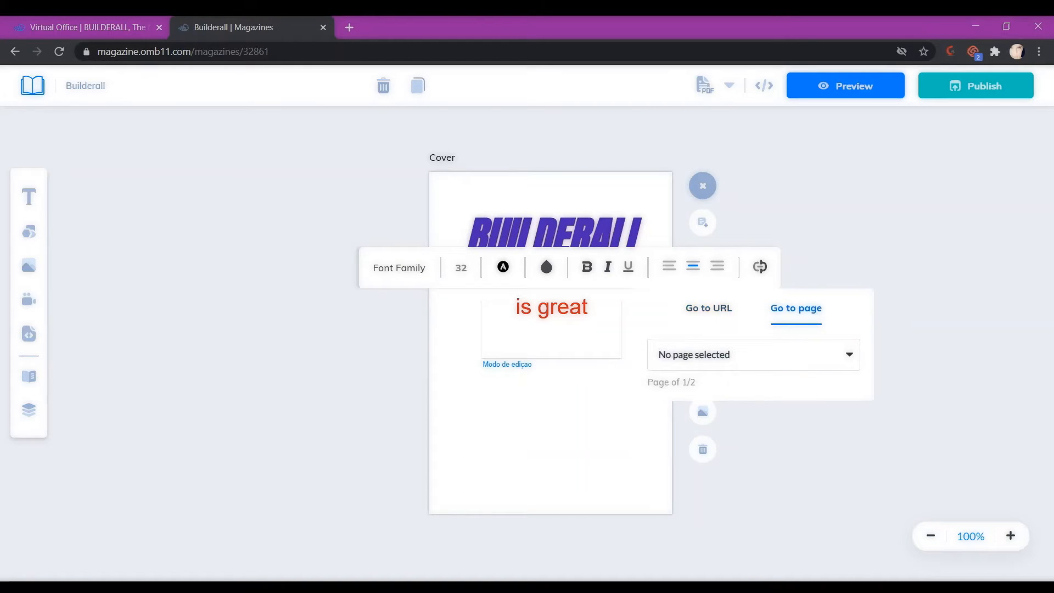
left_click(754, 354)
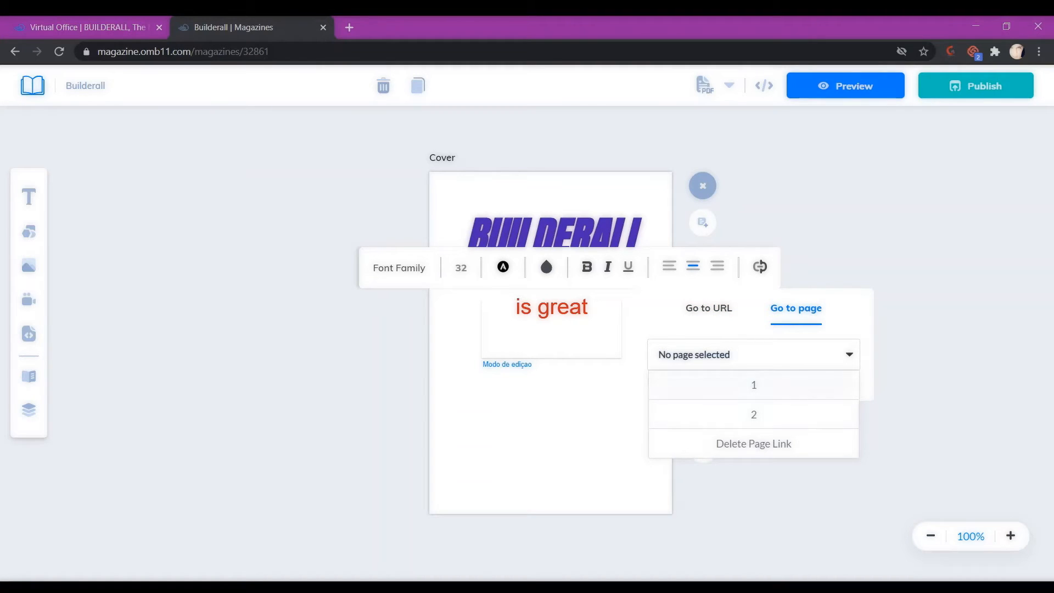
left_click(754, 414)
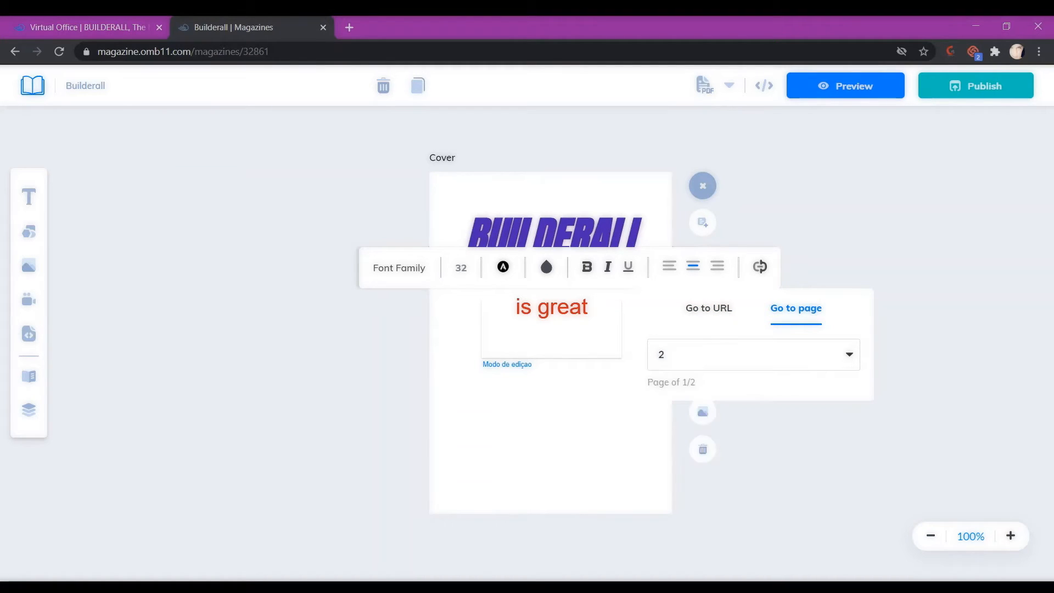
left_click(599, 428)
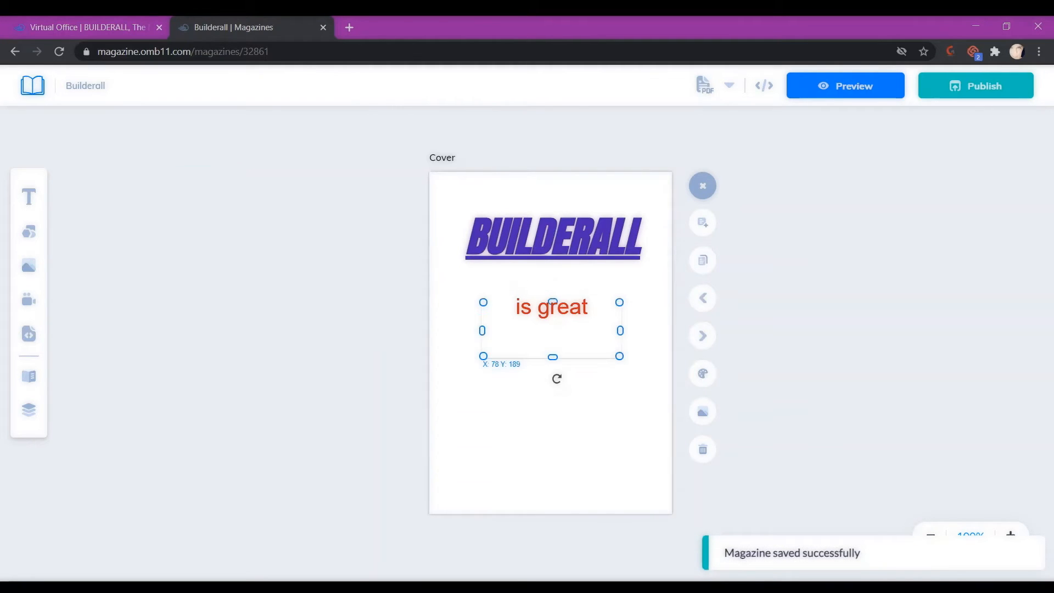
Step: Move the BUILDERALL title near the top of the cover and place "is great" directly beneath it
left_click_drag(556, 231, 556, 200)
left_click_drag(552, 306, 549, 252)
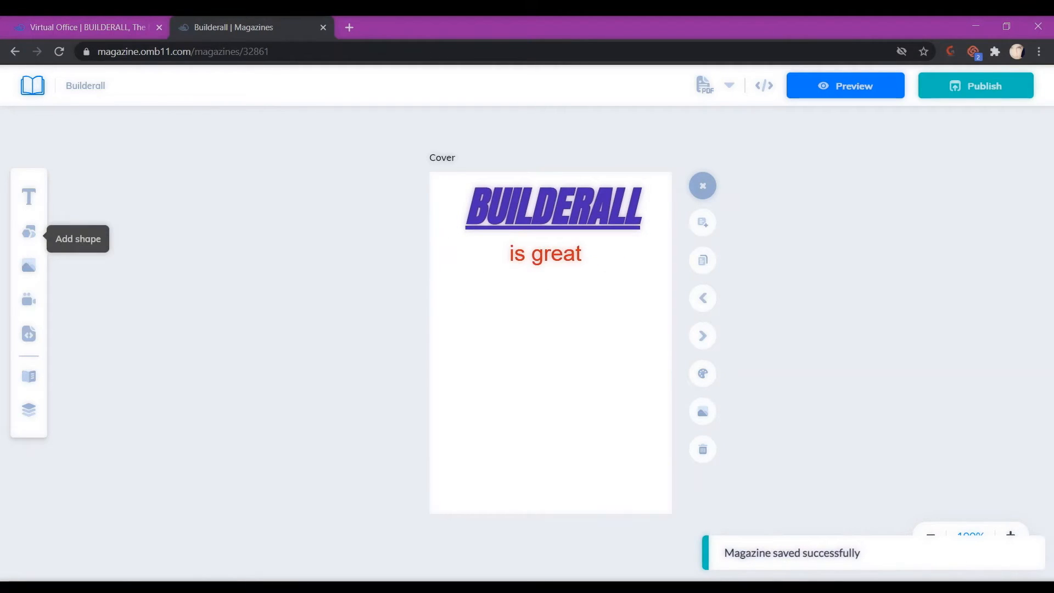
Step: Add a square shape to the cover and position it below the "is great" text
left_click(29, 232)
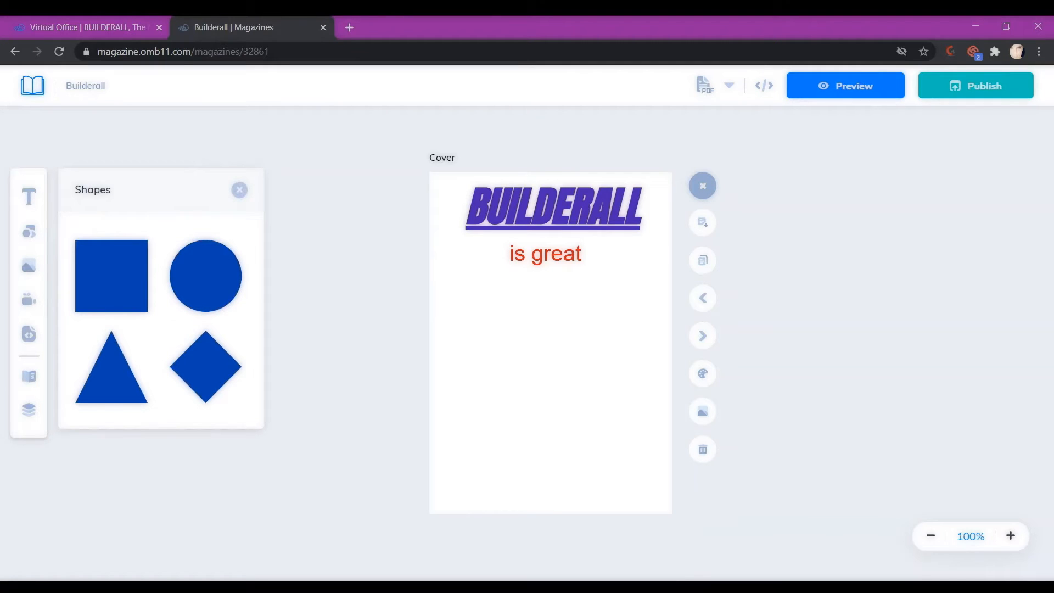
left_click(111, 275)
left_click_drag(566, 240, 587, 363)
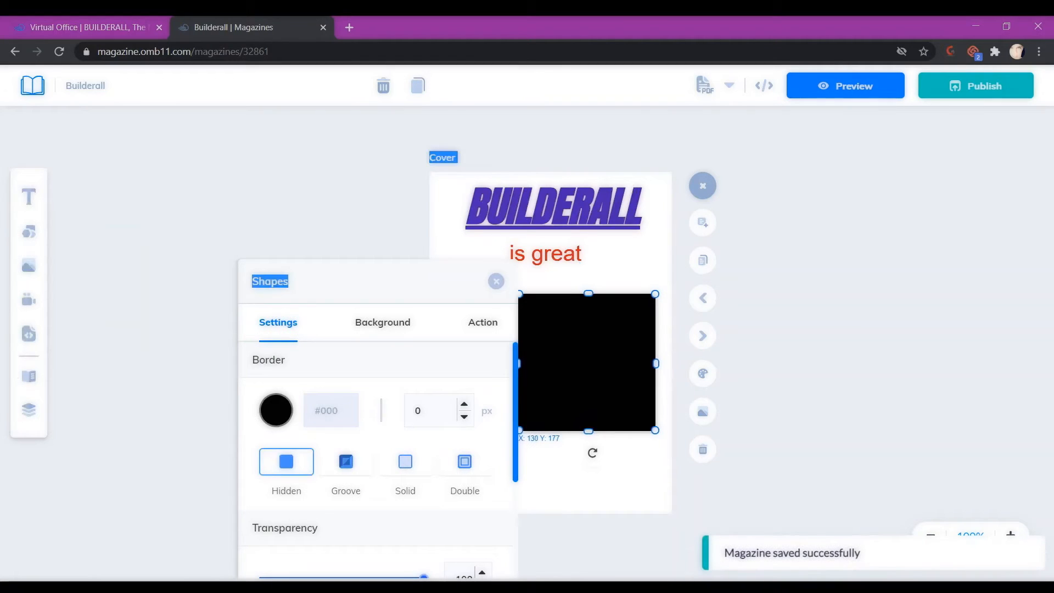
scroll(405, 462, "down", 2)
scroll(345, 461, "up", 2)
left_click_drag(586, 363, 586, 345)
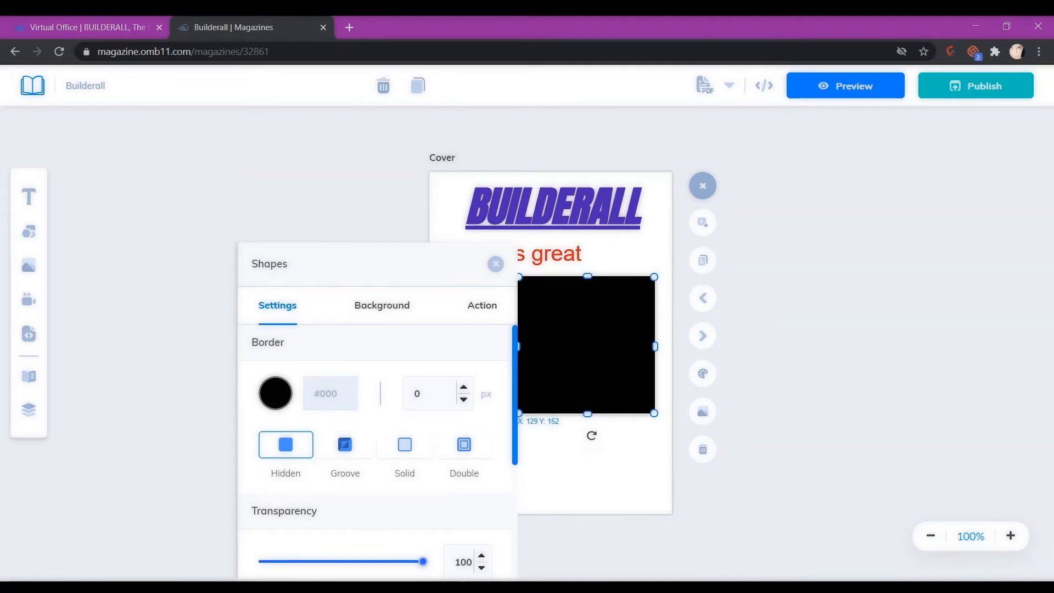
Step: Give the square a Double border of 3 px and set its transparency to 50
left_click(345, 444)
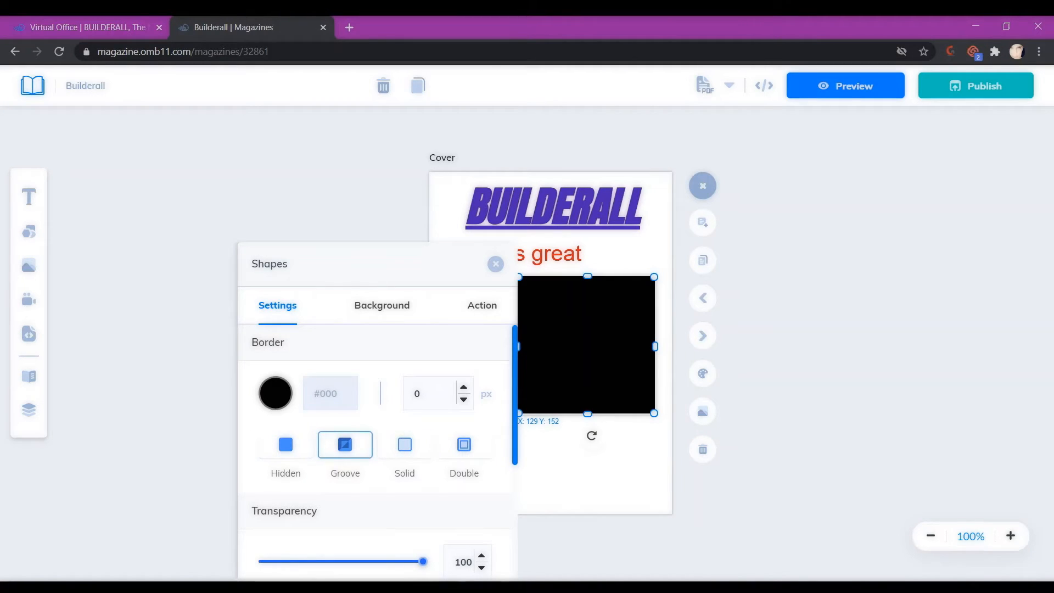
left_click(464, 445)
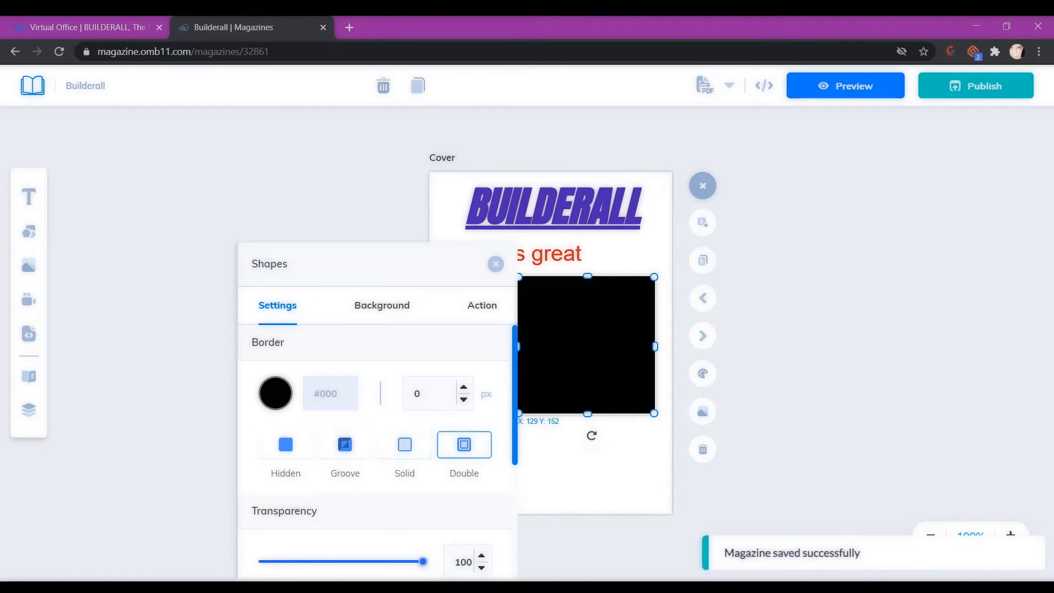
left_click(464, 386)
left_click(463, 387)
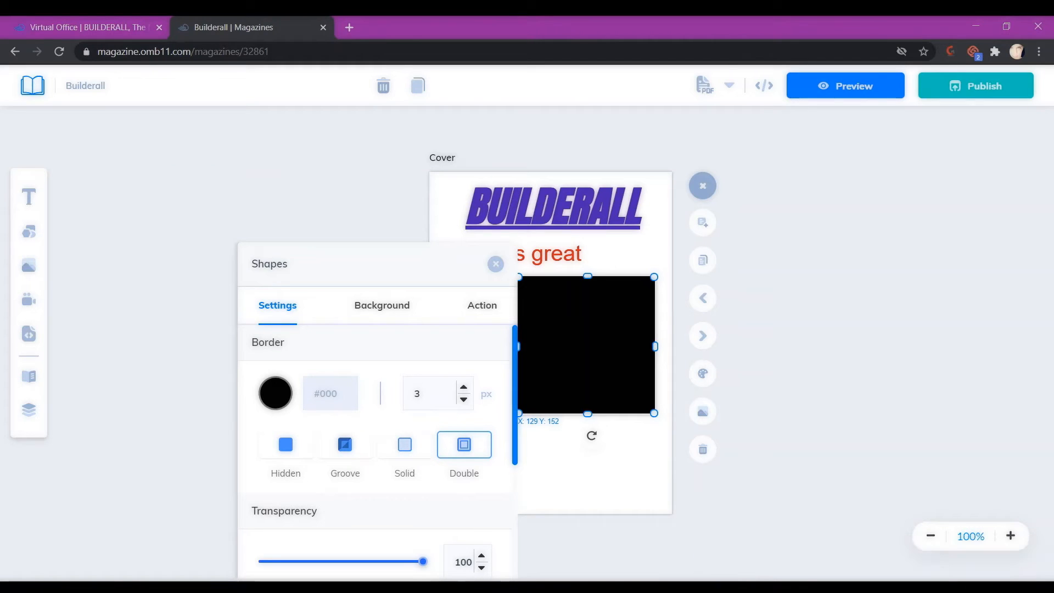
scroll(377, 439, "down", 3)
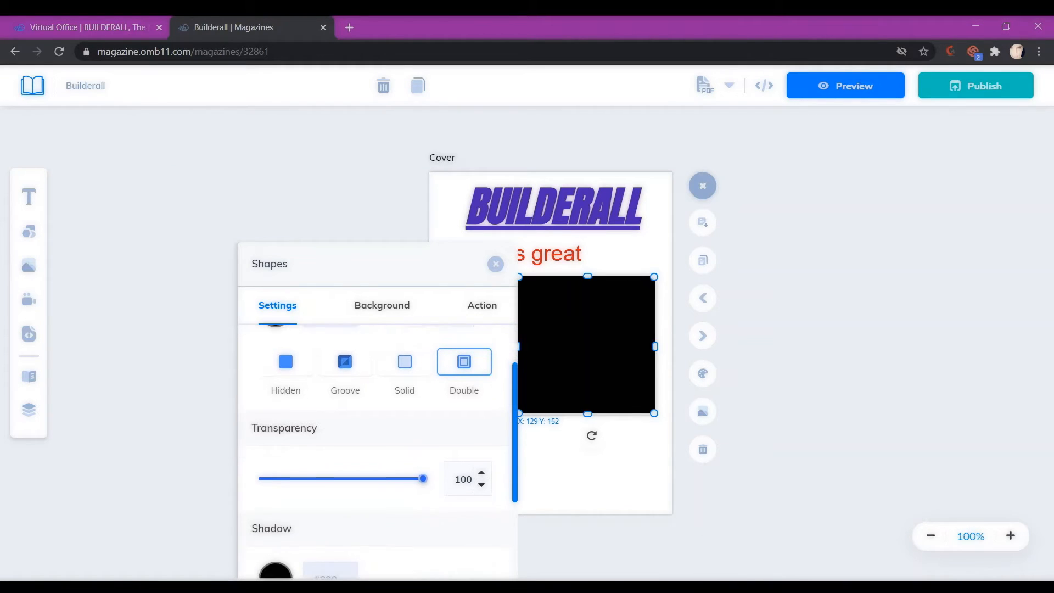
left_click_drag(423, 470, 341, 470)
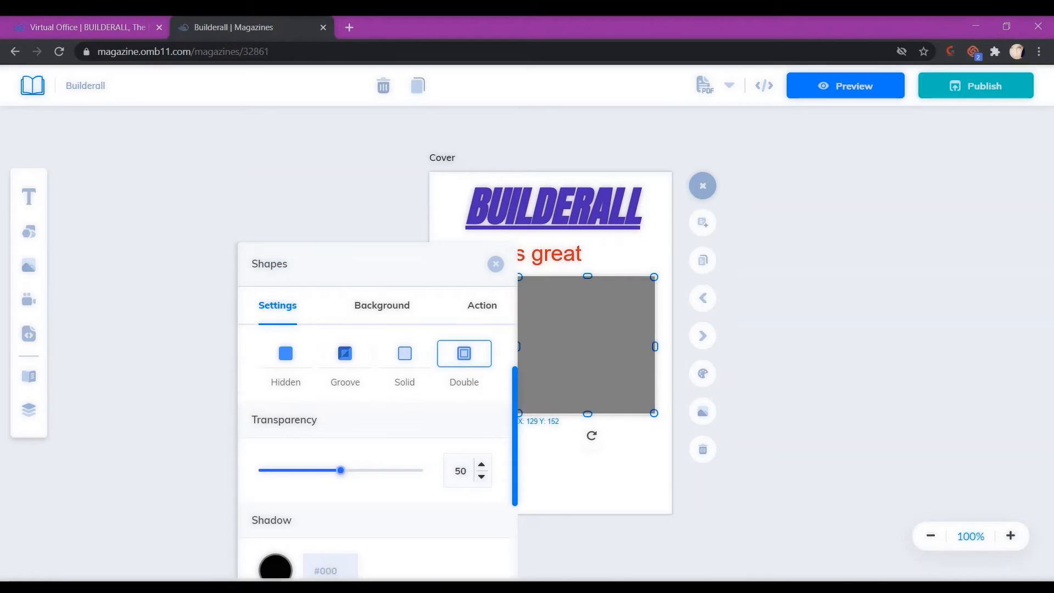
Step: Give the square a red #C92323 shadow with X 21 px, Y 21 px and B 9 px
scroll(377, 439, "down", 2)
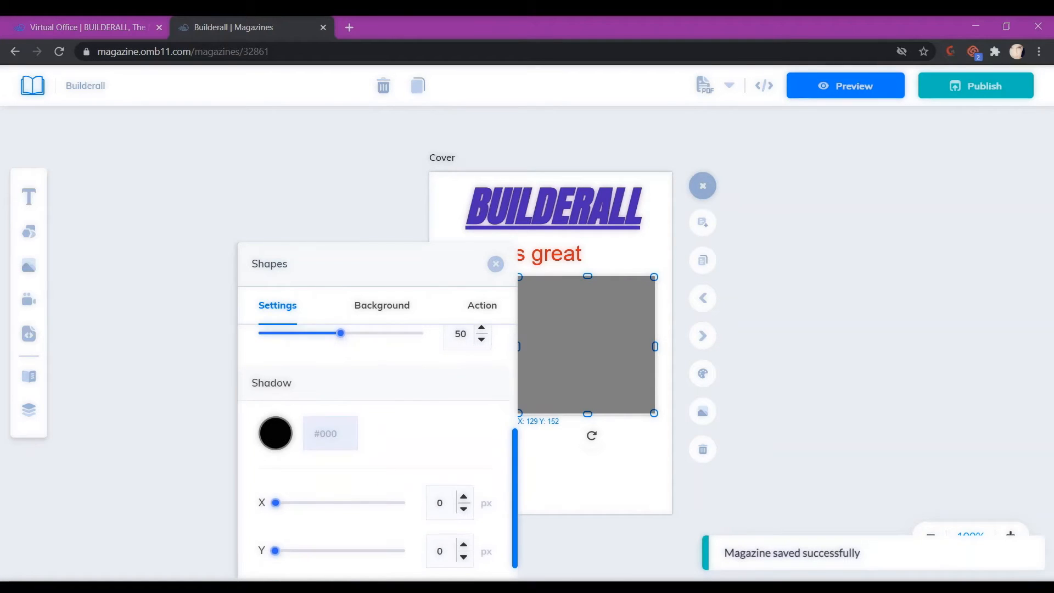
left_click(276, 433)
left_click_drag(370, 485, 386, 468)
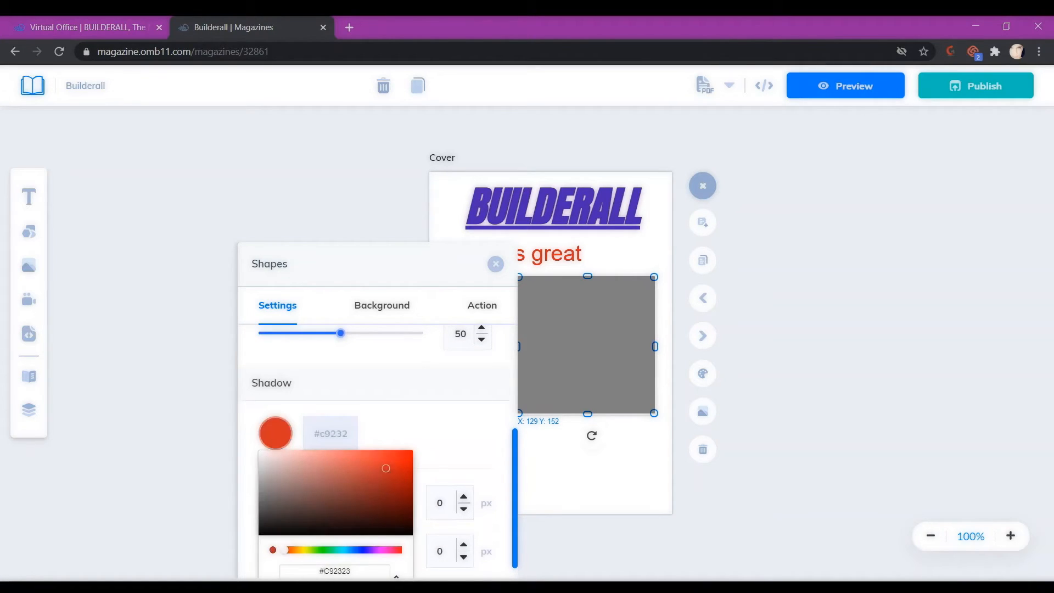
scroll(377, 439, "down", 2)
left_click_drag(275, 411, 302, 410)
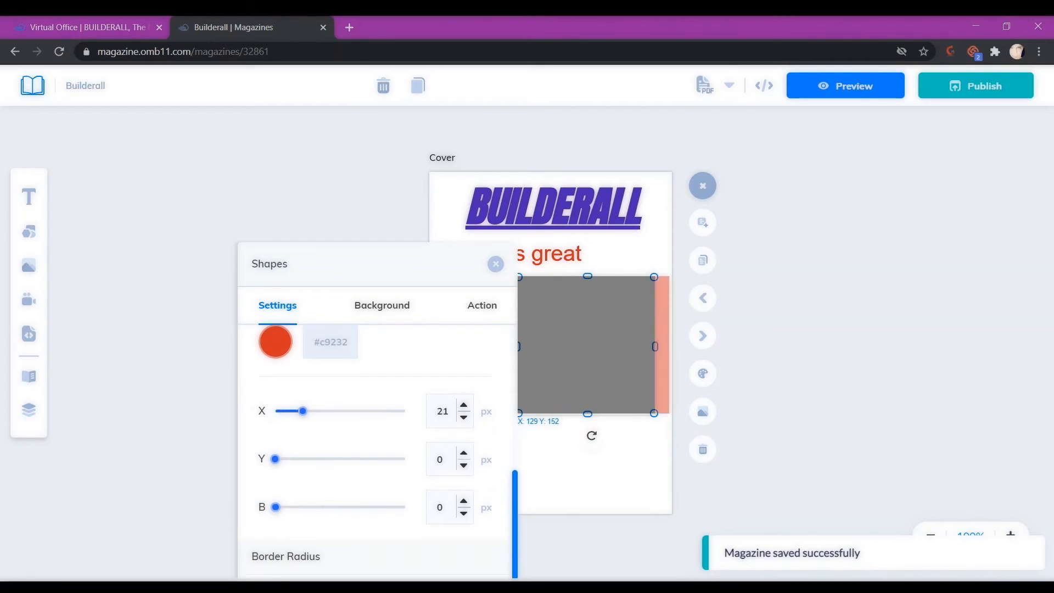
left_click_drag(275, 459, 303, 459)
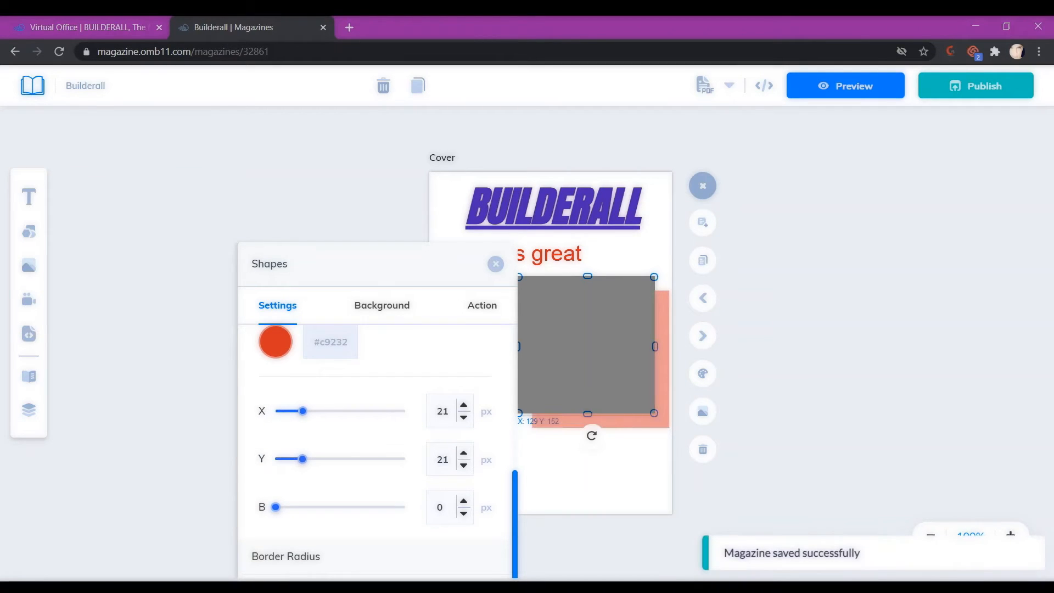
left_click_drag(276, 506, 287, 507)
Step: Set the square's first border radius value to 3 px
scroll(377, 440, "down", 1)
scroll(377, 440, "down", 1)
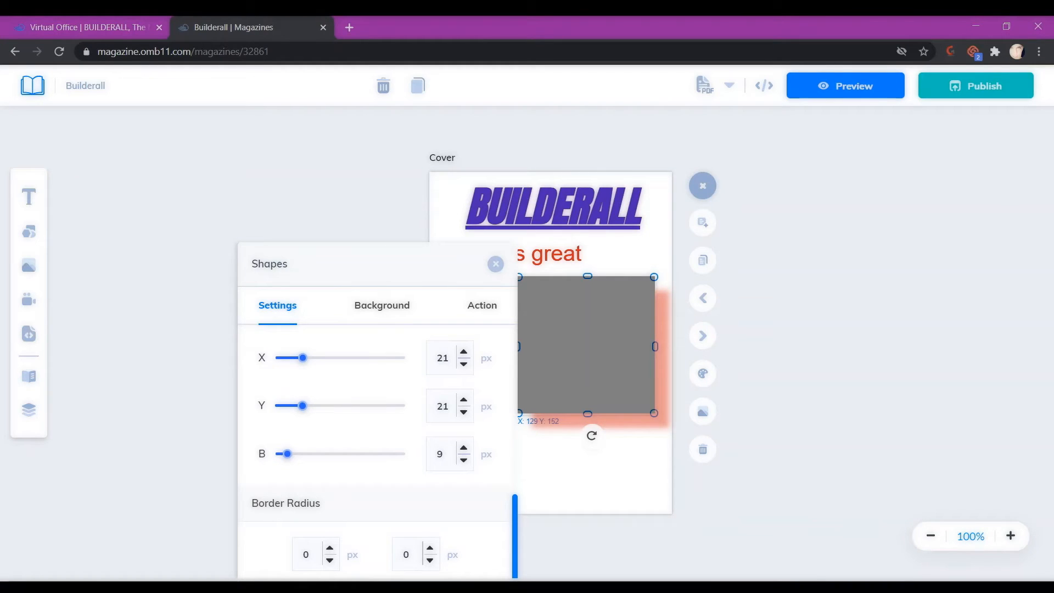
left_click(329, 548)
left_click(329, 547)
left_click(330, 548)
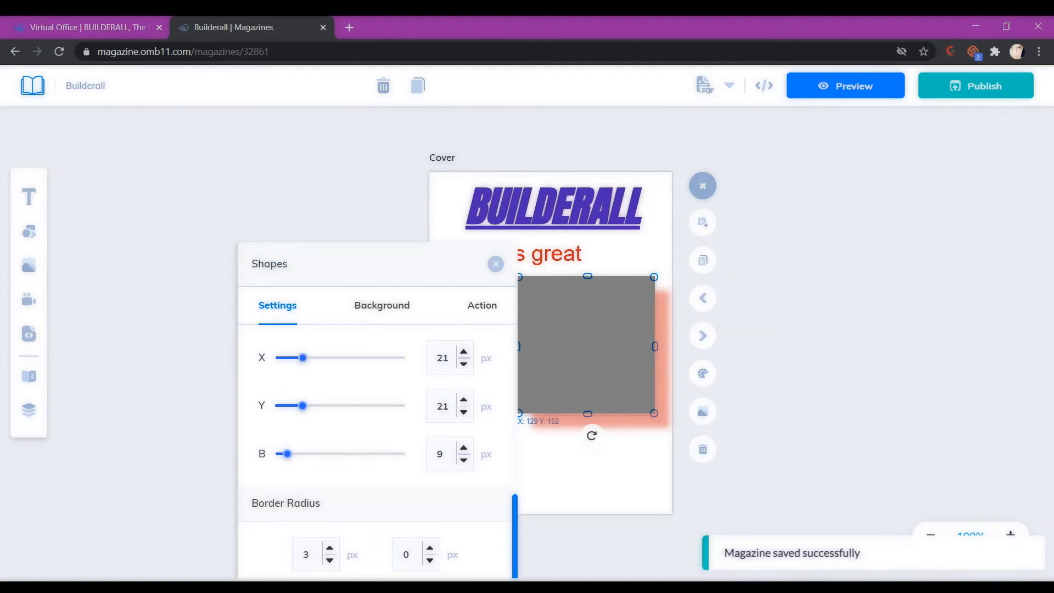
scroll(377, 450, "up", 1)
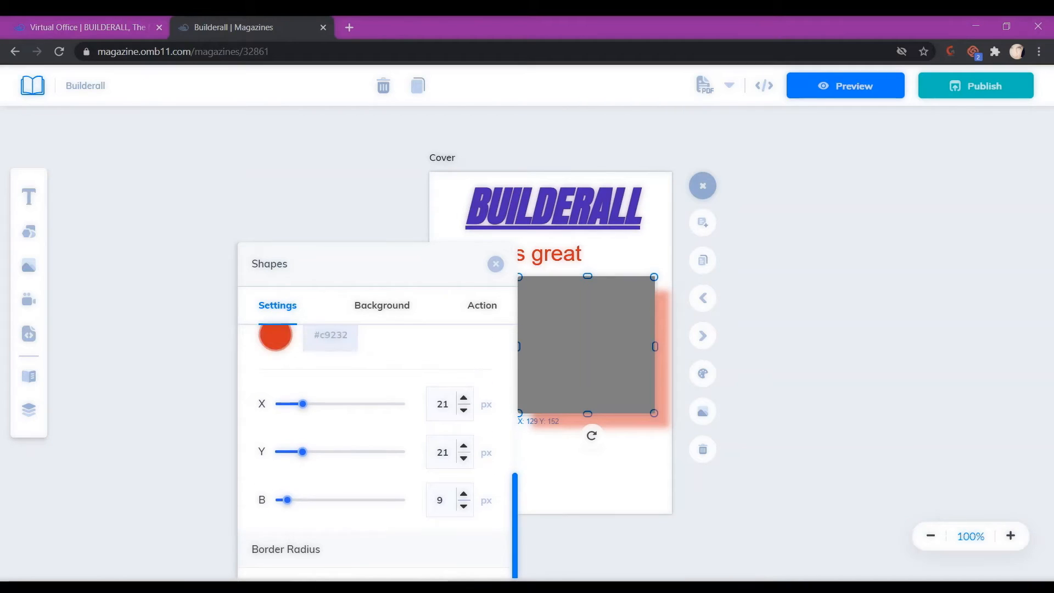
Step: Apply a white-to-black background gradient to the square, shifting the black stop toward the white end
left_click(381, 306)
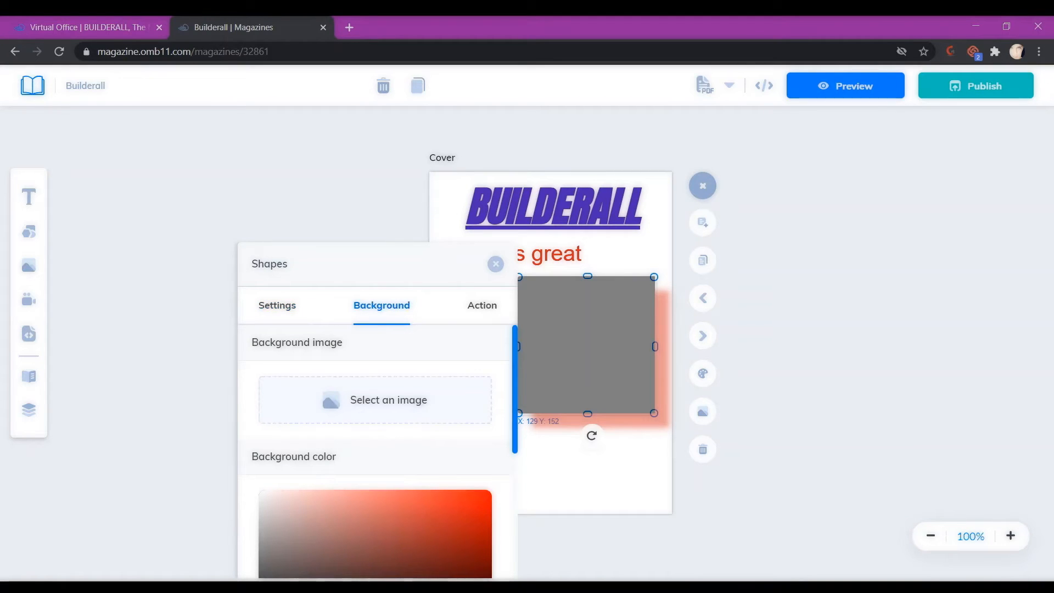
scroll(377, 451, "down", 3)
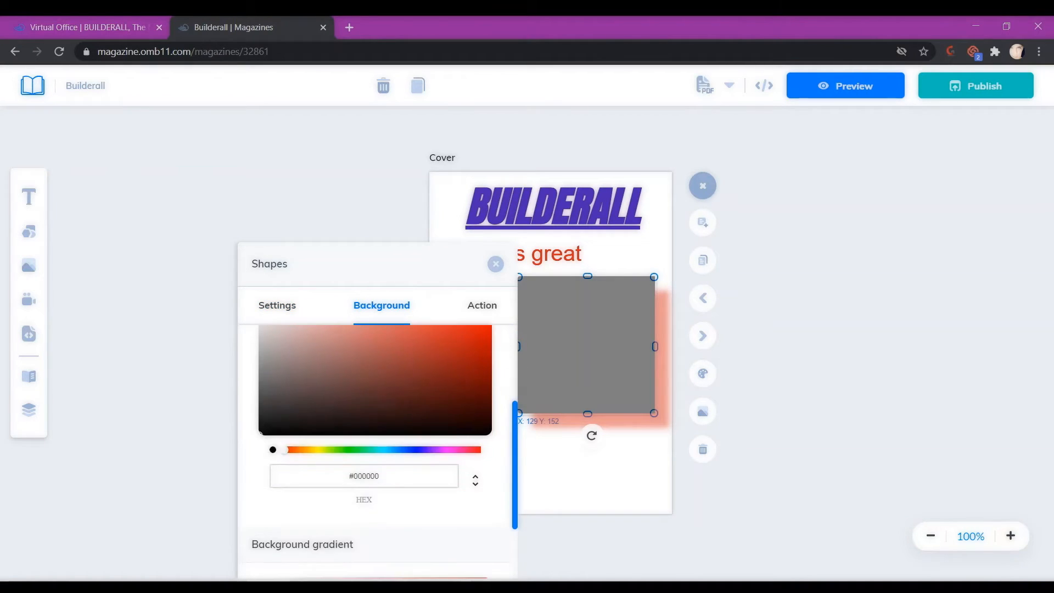
scroll(377, 450, "down", 4)
scroll(377, 450, "down", 1)
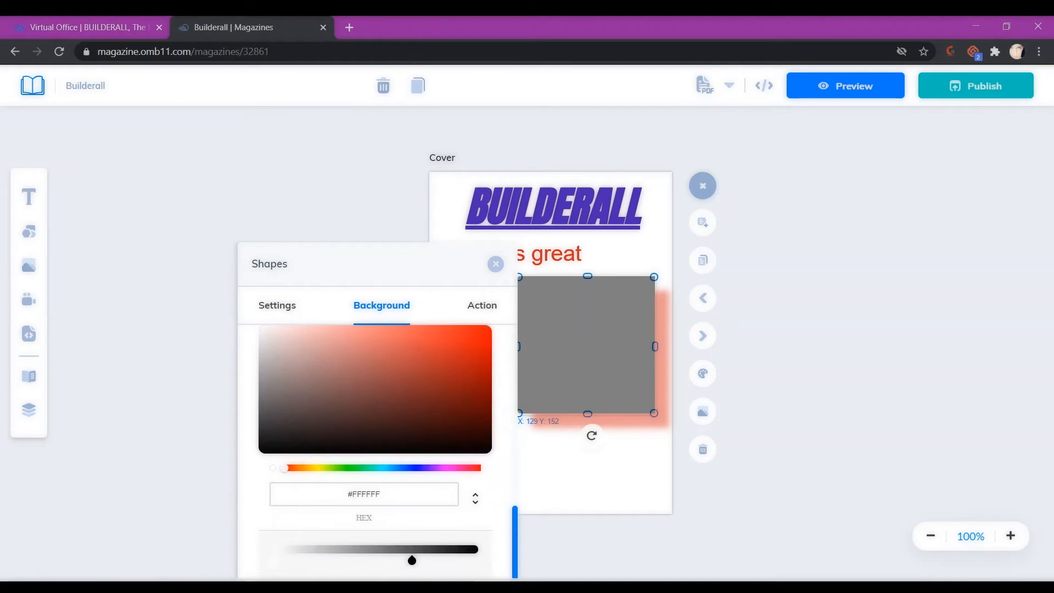
left_click_drag(412, 560, 348, 561)
scroll(377, 450, "up", 6)
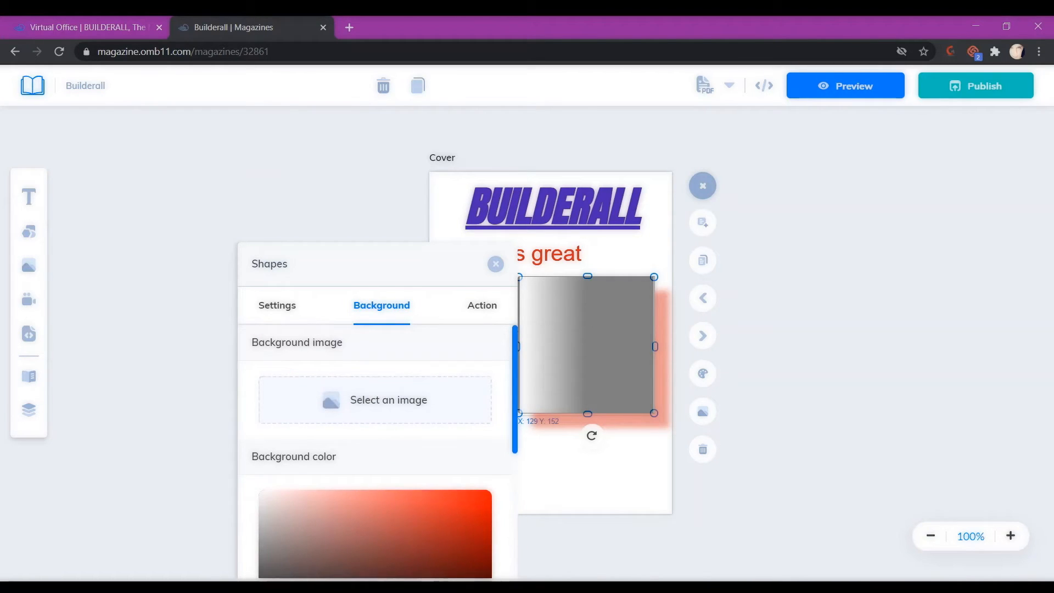
Step: View the square's link action options, close its settings, and move the square to the middle of the cover
left_click(482, 305)
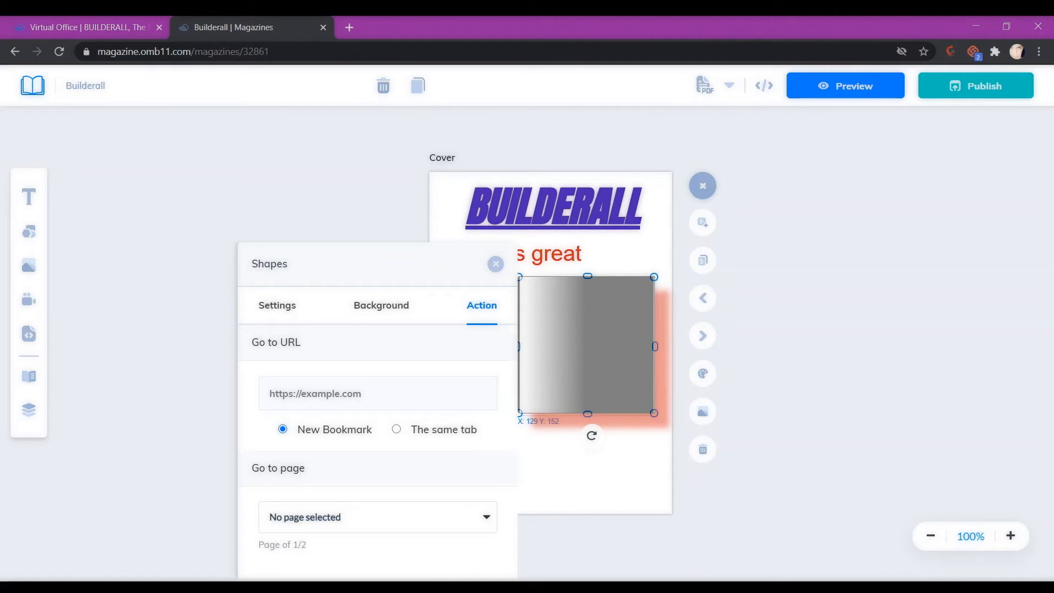
key("Escape")
left_click_drag(585, 344, 553, 361)
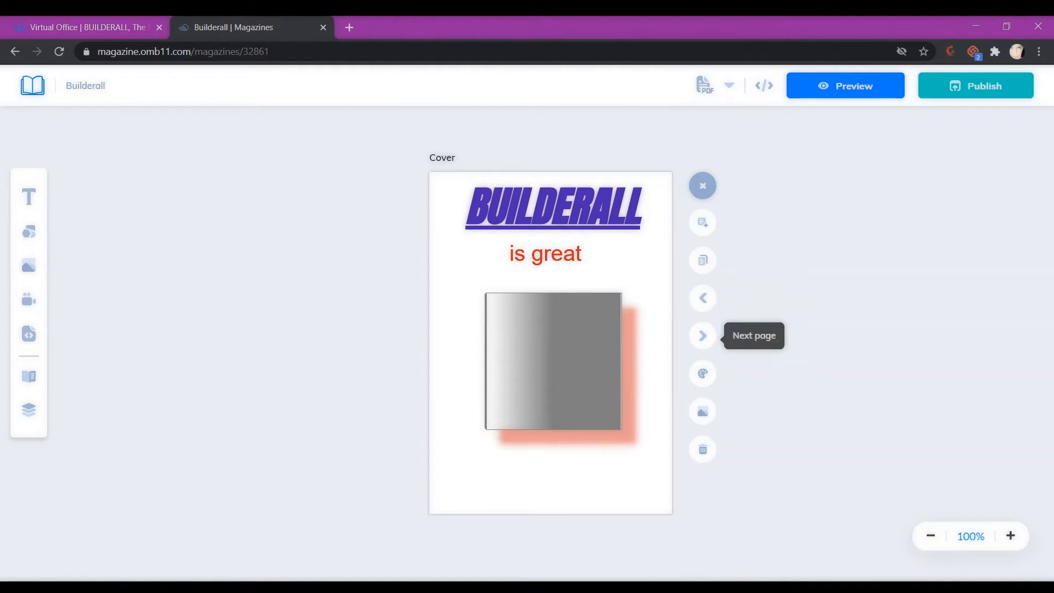
Step: Add a video element to Page 1 and turn on its Loop option
left_click(703, 336)
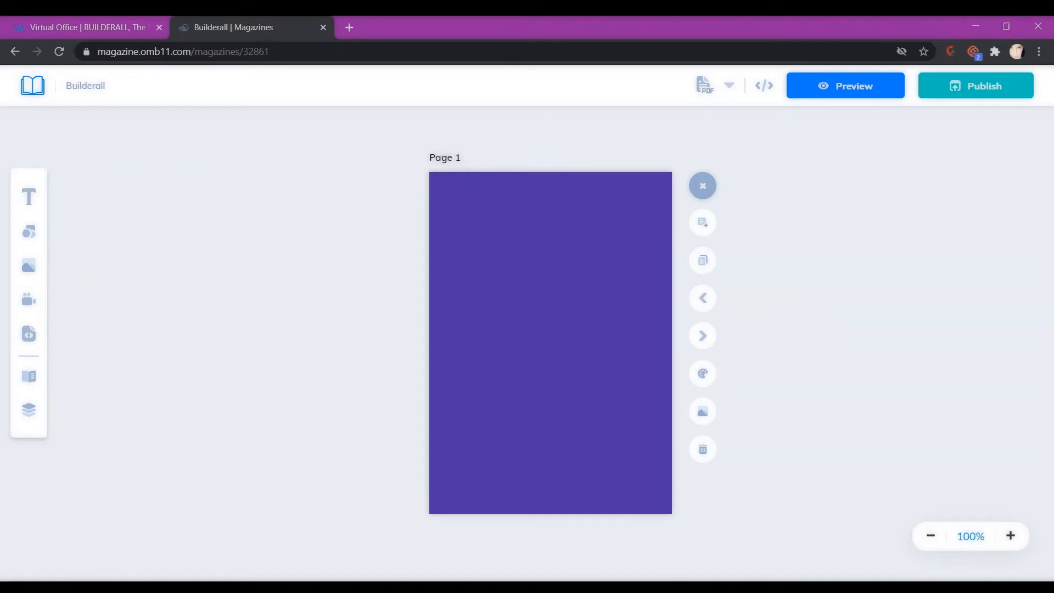
left_click(28, 300)
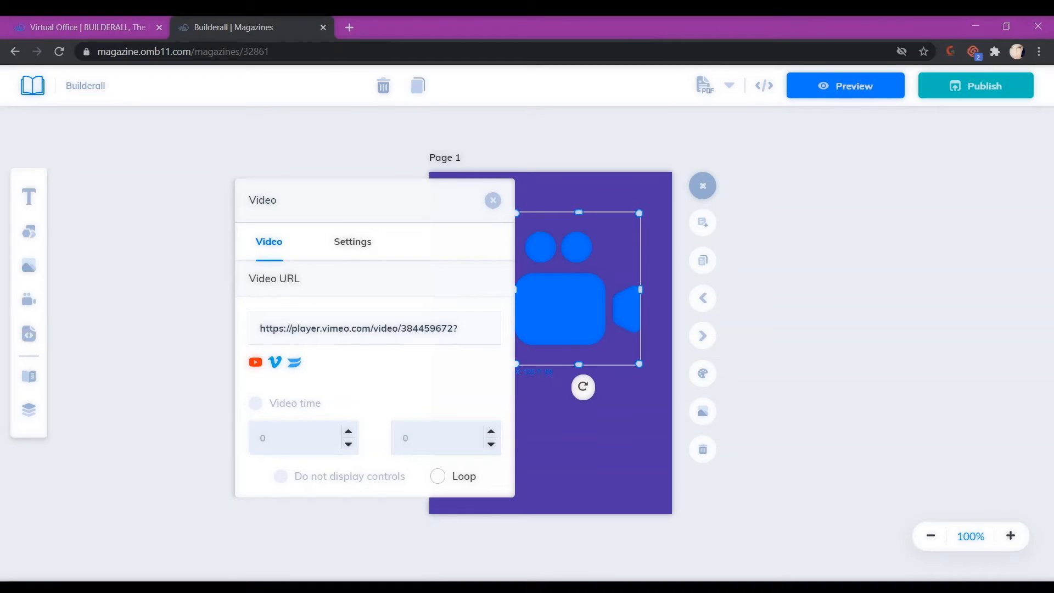
left_click(438, 475)
Step: Review the video element's border, shadow and border radius settings
left_click(353, 242)
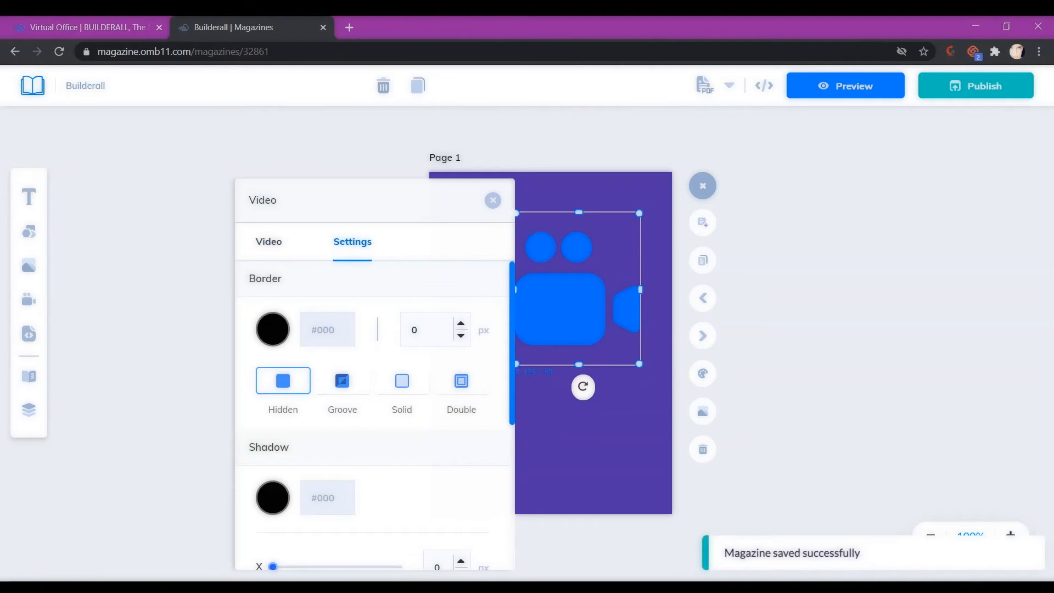
scroll(375, 415, "down", 5)
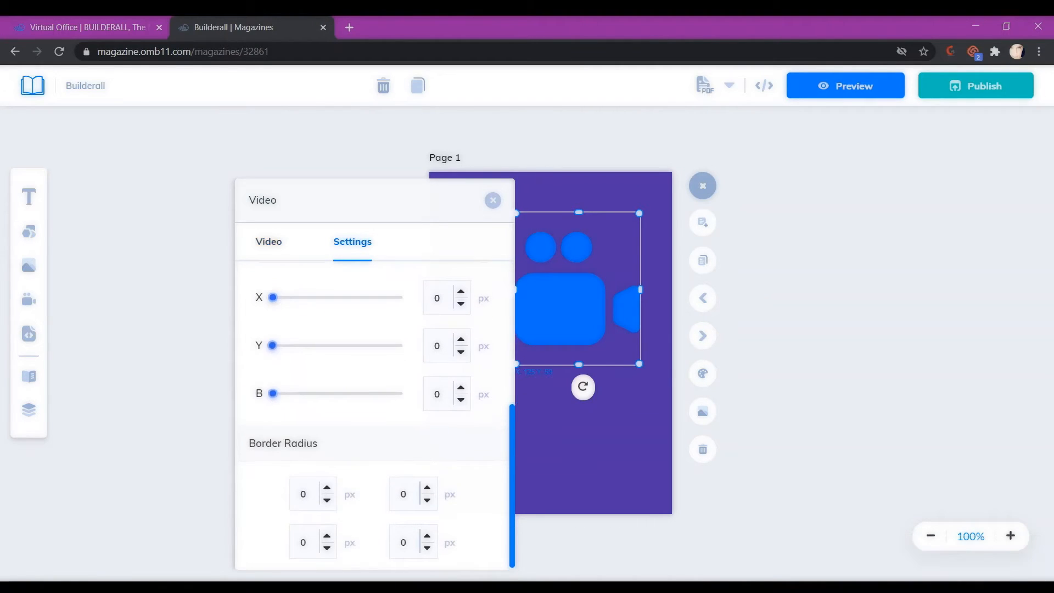
scroll(375, 415, "up", 5)
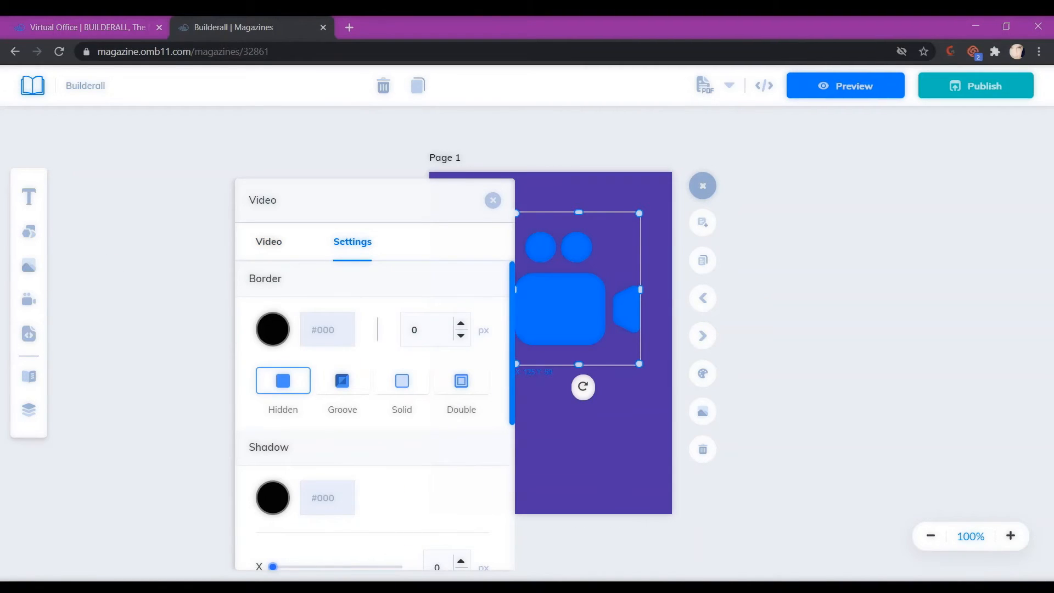
Step: Close the video element's settings and move the video up toward the upper-left area of Page 1
left_click(493, 200)
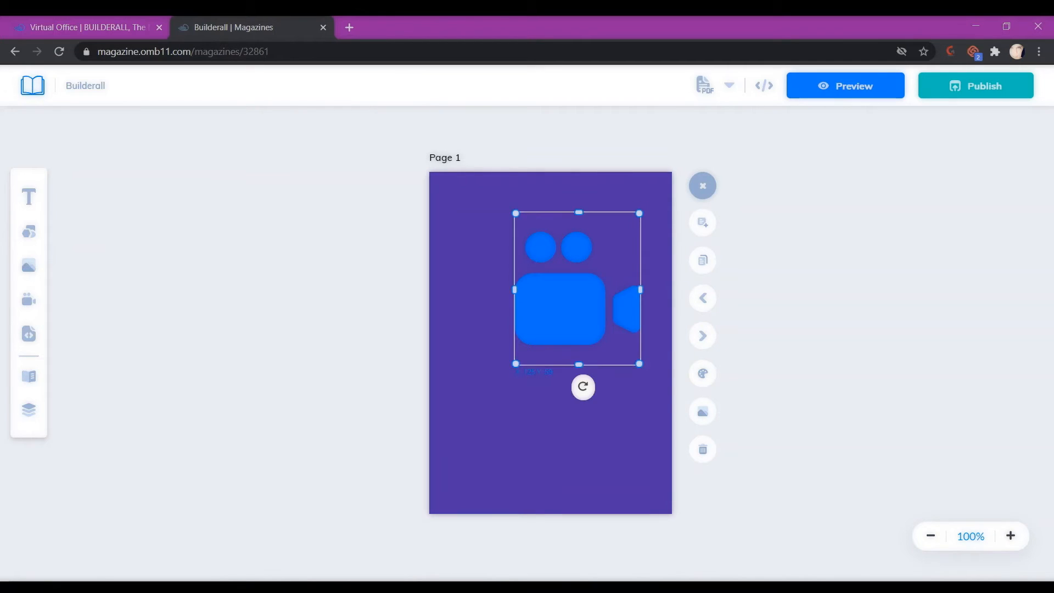
left_click_drag(560, 296, 521, 265)
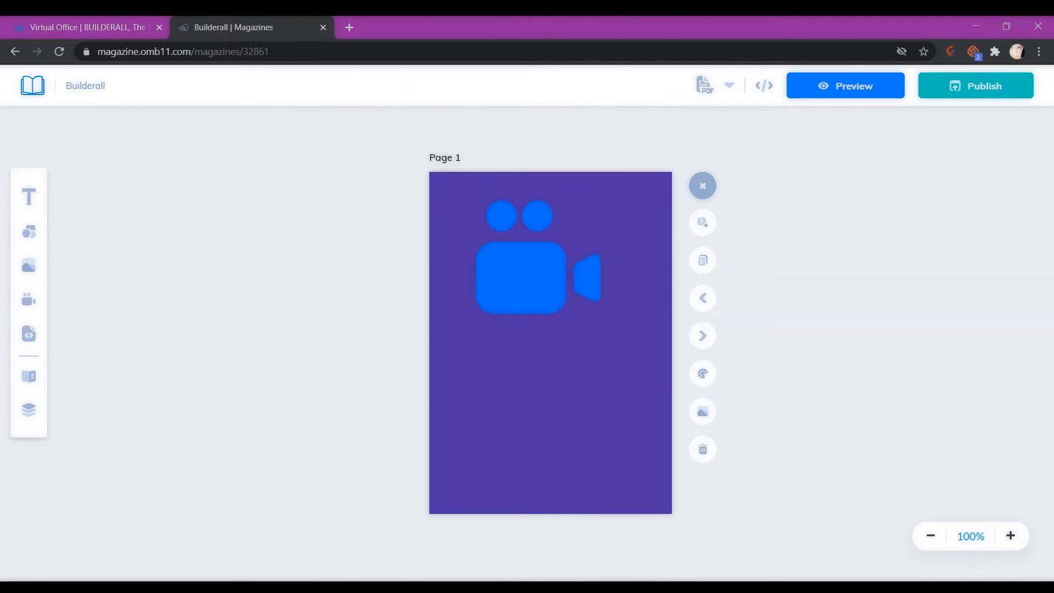
Step: Add an iframe to Page 1, shrink it, and place it below the video within the page
left_click(29, 333)
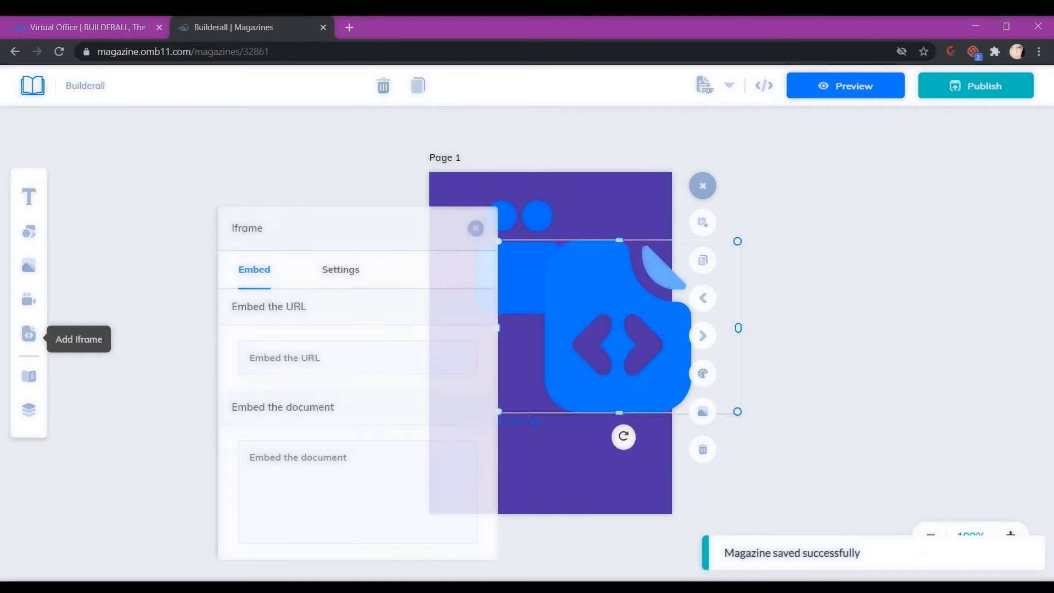
left_click_drag(619, 330, 541, 415)
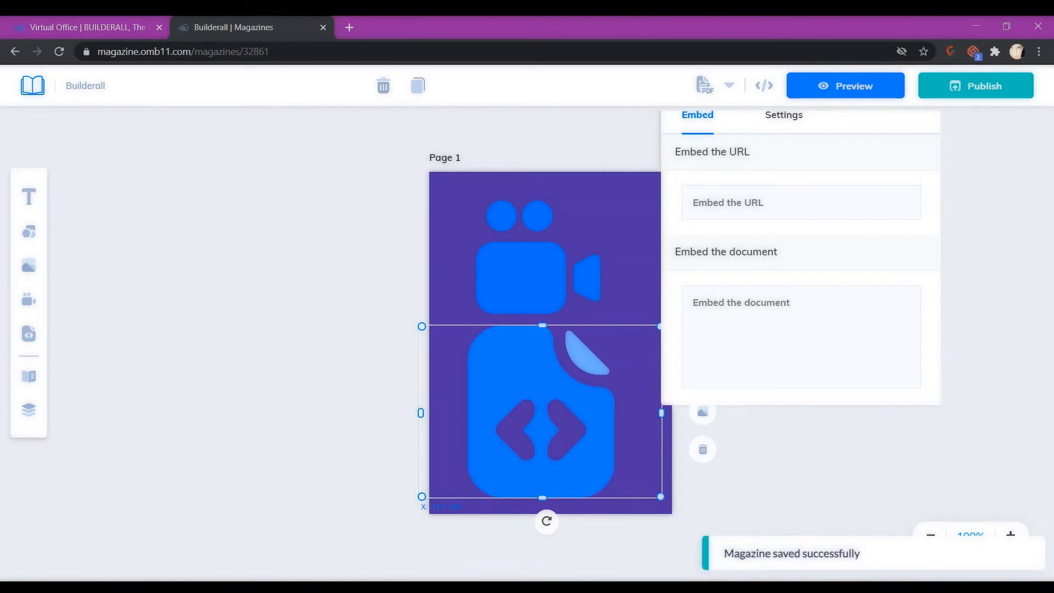
left_click_drag(421, 327, 488, 356)
left_click_drag(549, 408, 532, 395)
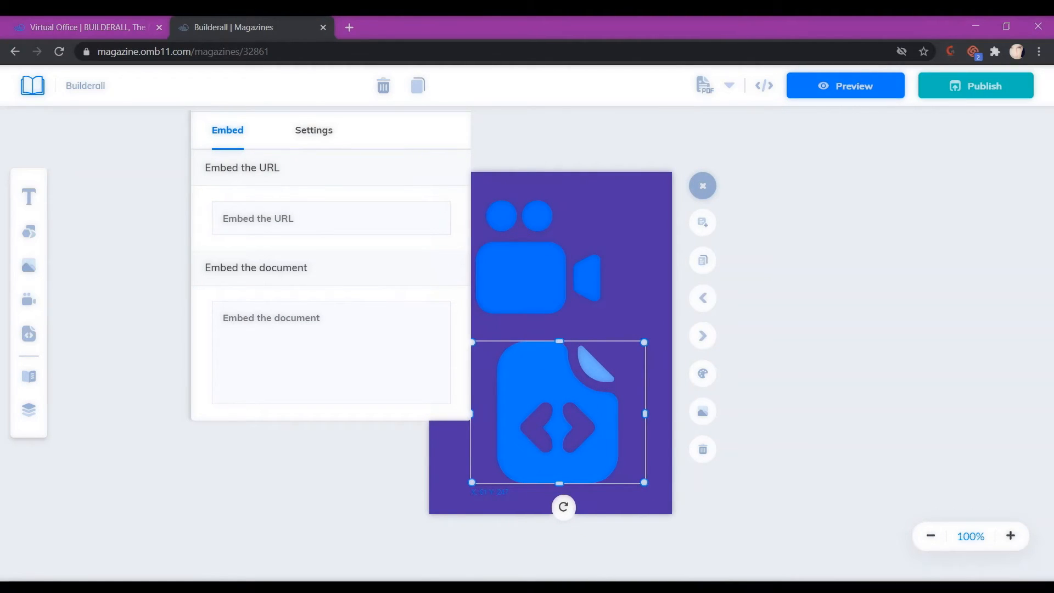
left_click_drag(558, 413, 552, 412)
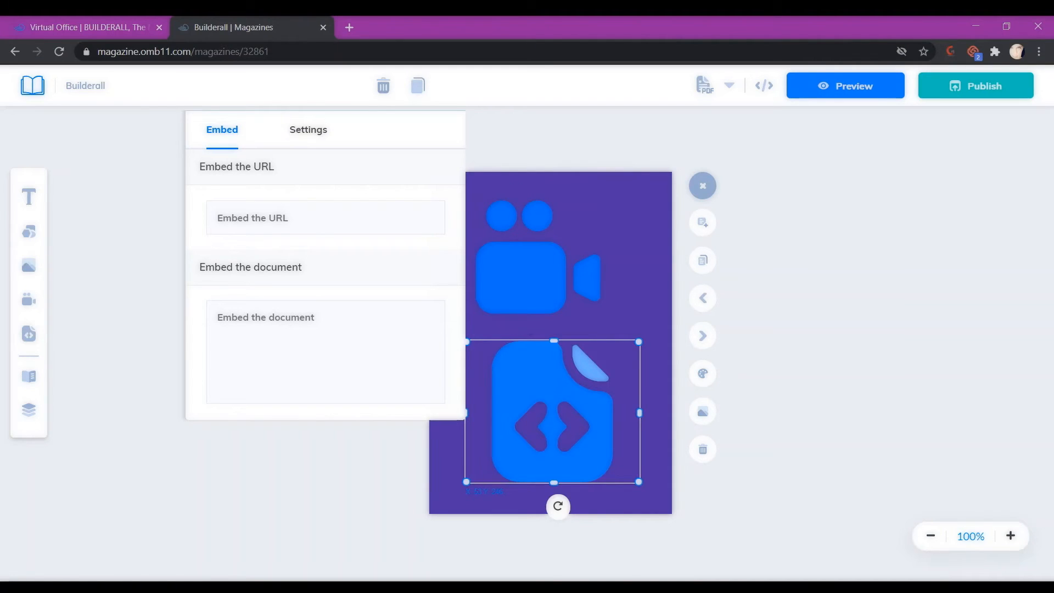
Step: Review the iframe's image, border, shadow and border radius settings, and return to its embed options
left_click(308, 130)
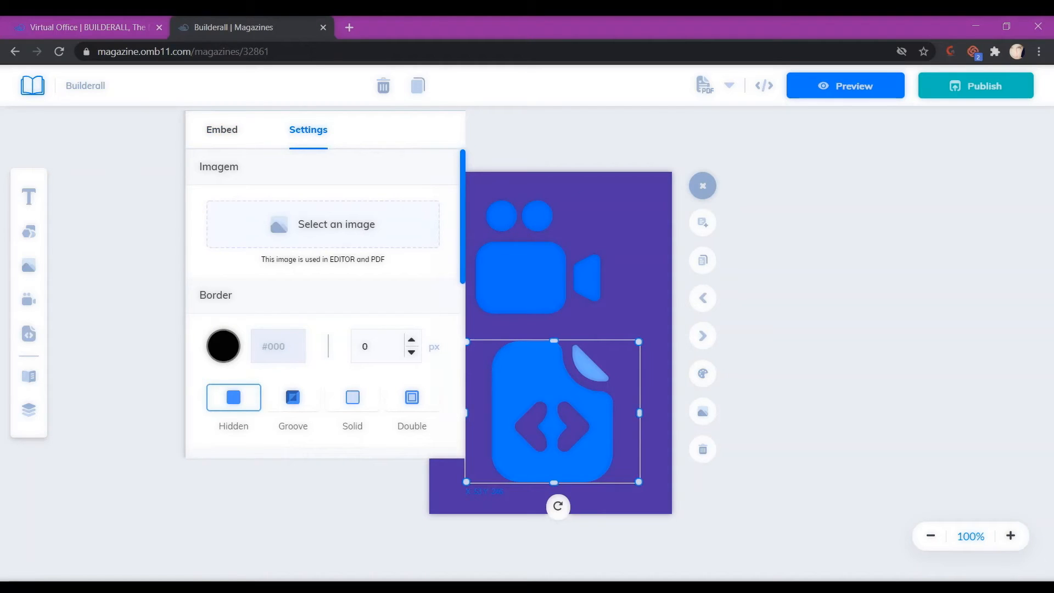
scroll(325, 296, "down", 5)
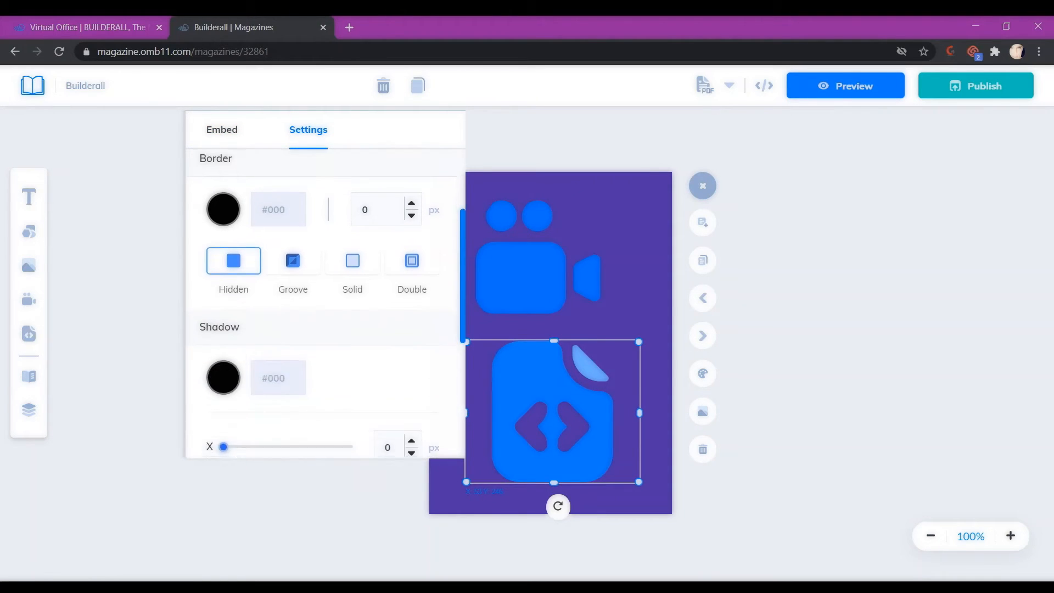
scroll(326, 312, "down", 3)
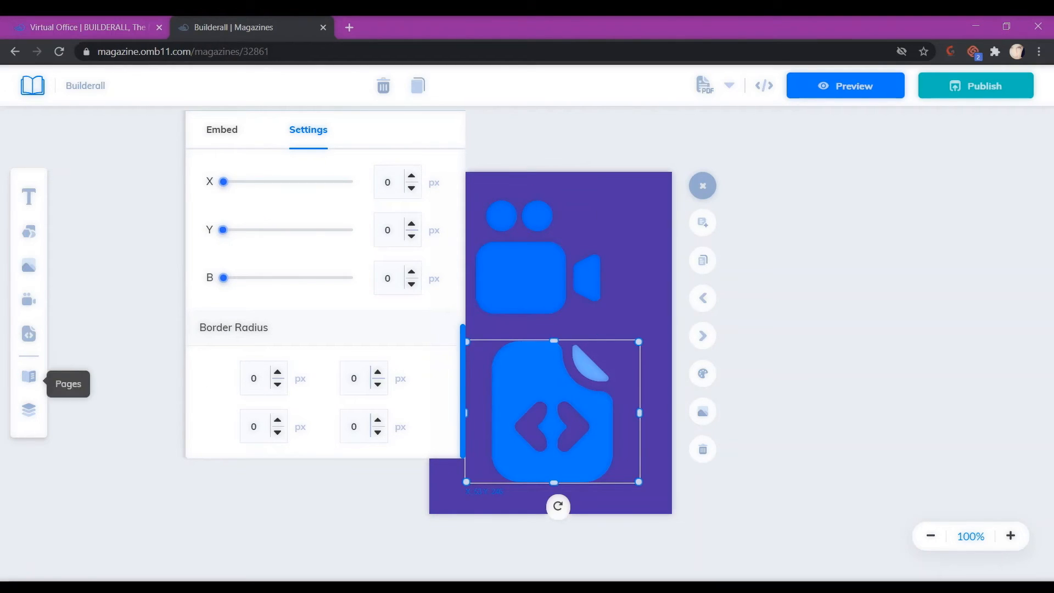
left_click(29, 377)
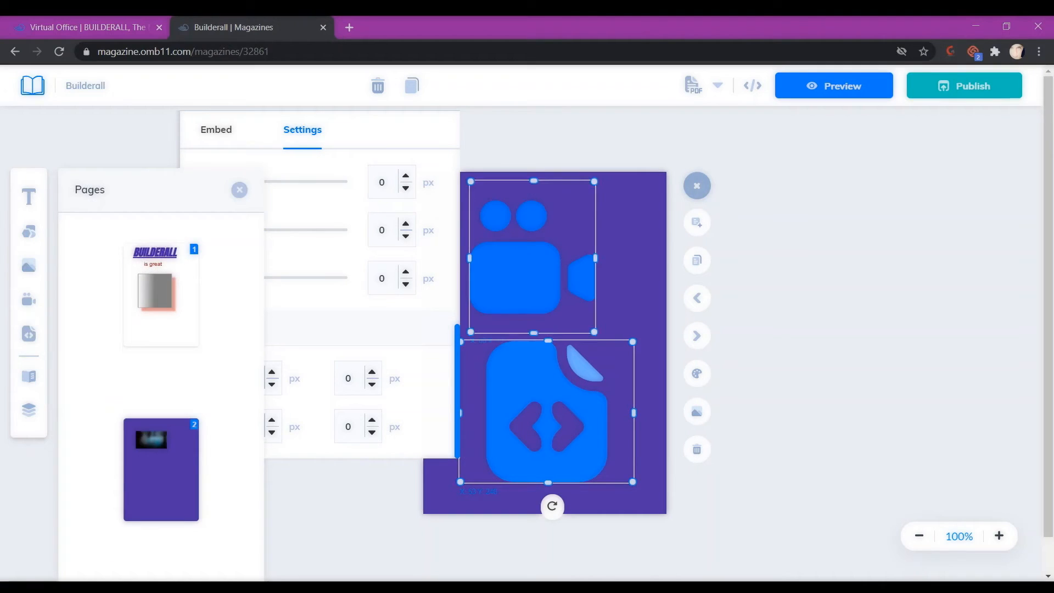
left_click(29, 377)
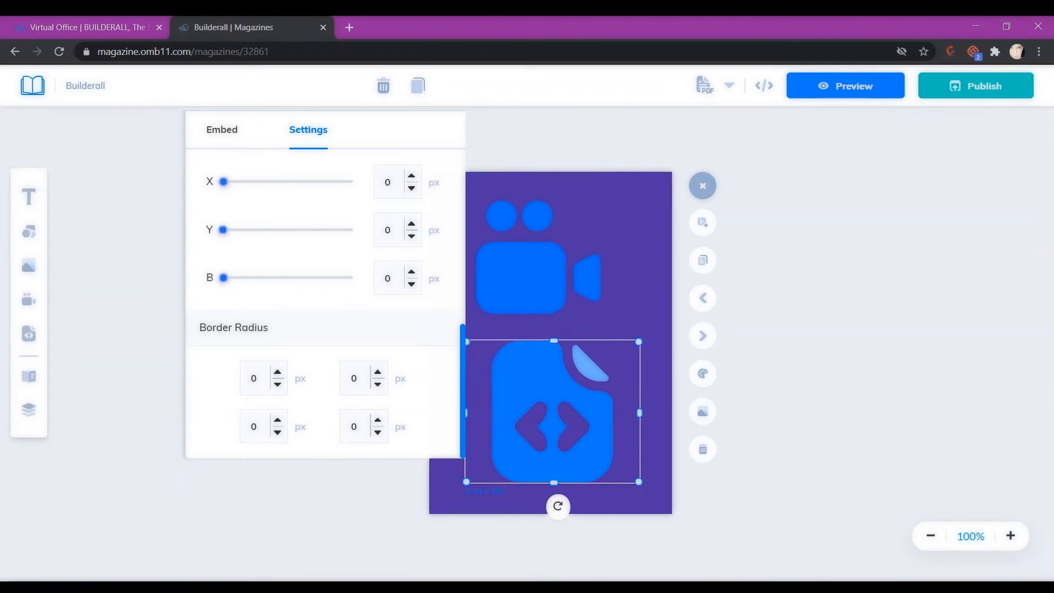
left_click_drag(283, 130, 264, 219)
left_click(703, 186)
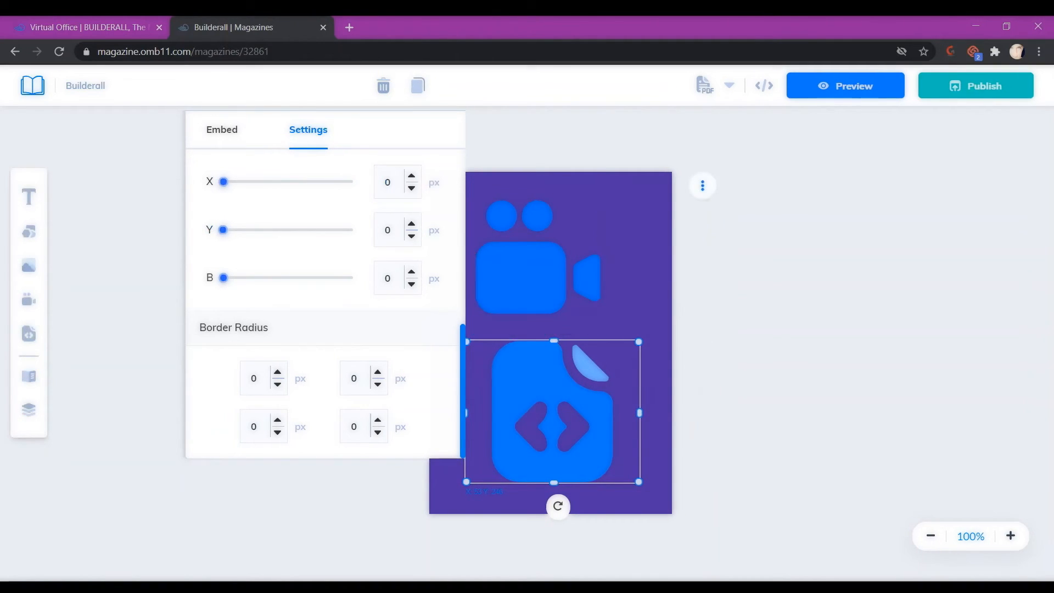
left_click(221, 130)
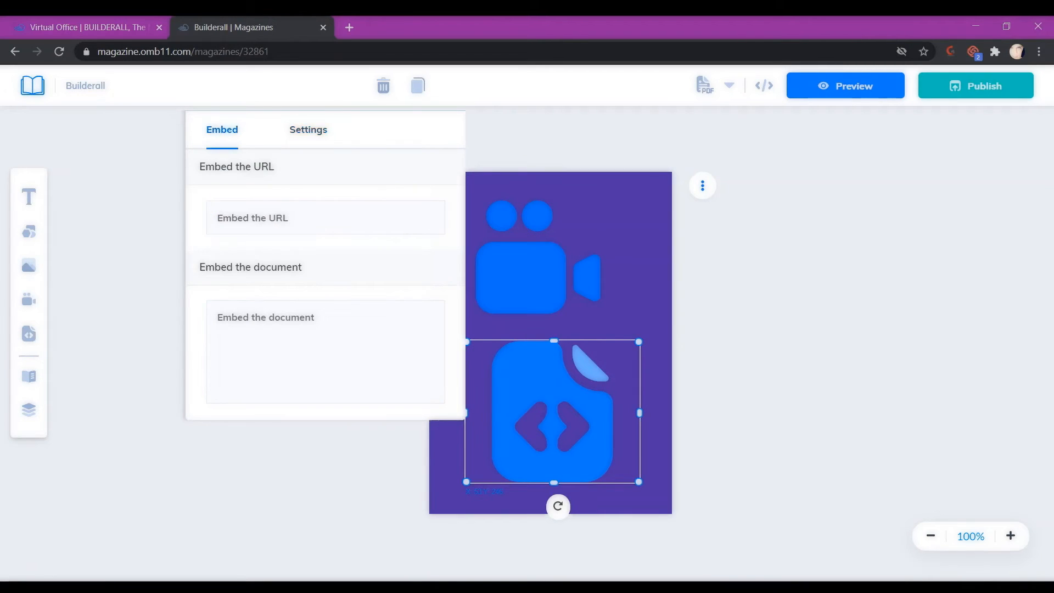
Step: Delete the iframe from Page 1 and confirm the removal
double_click(552, 412)
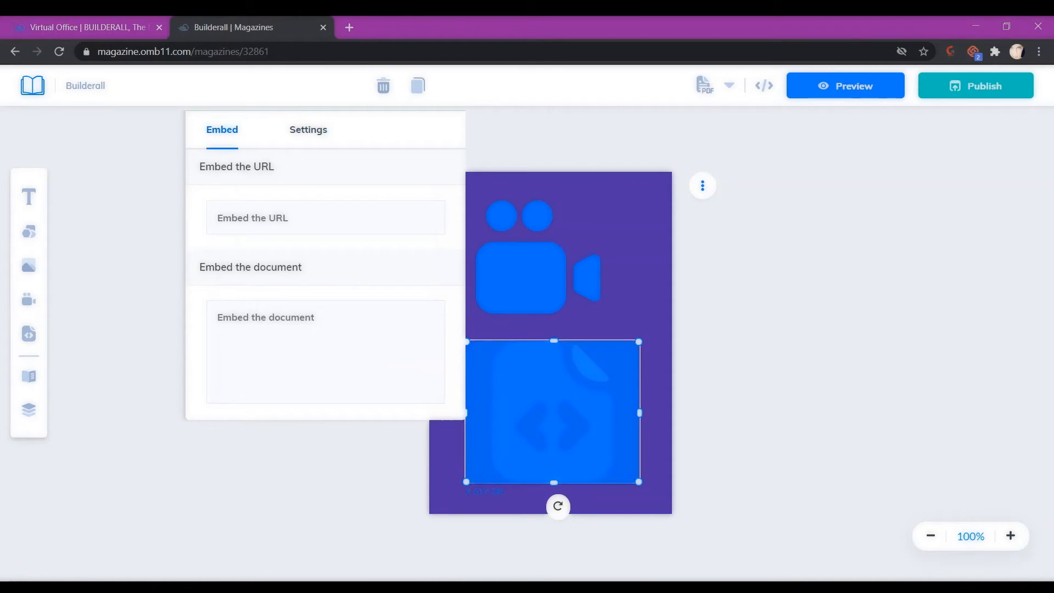
key("Delete")
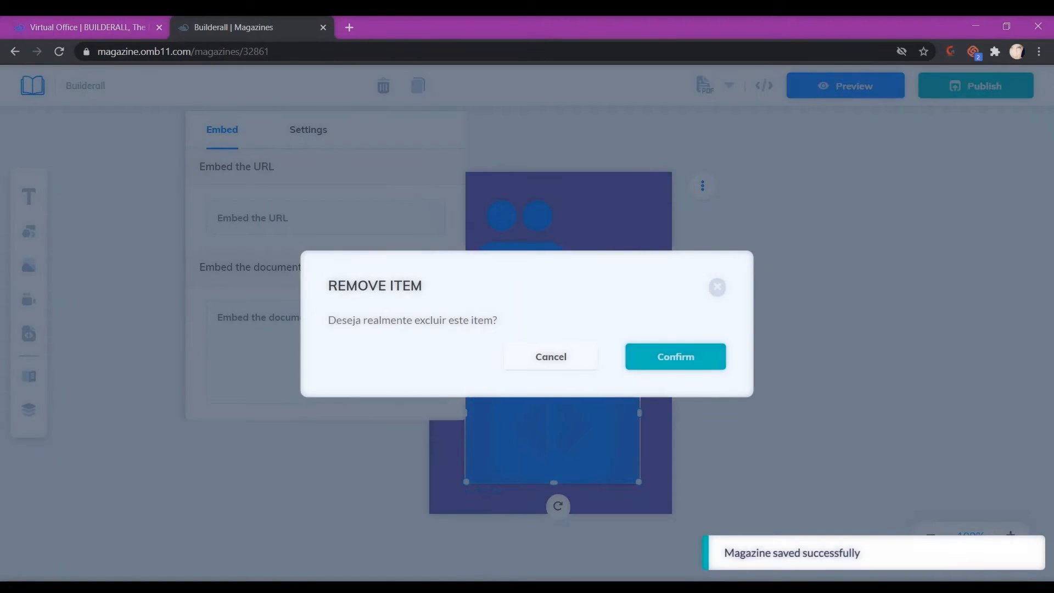
left_click(675, 357)
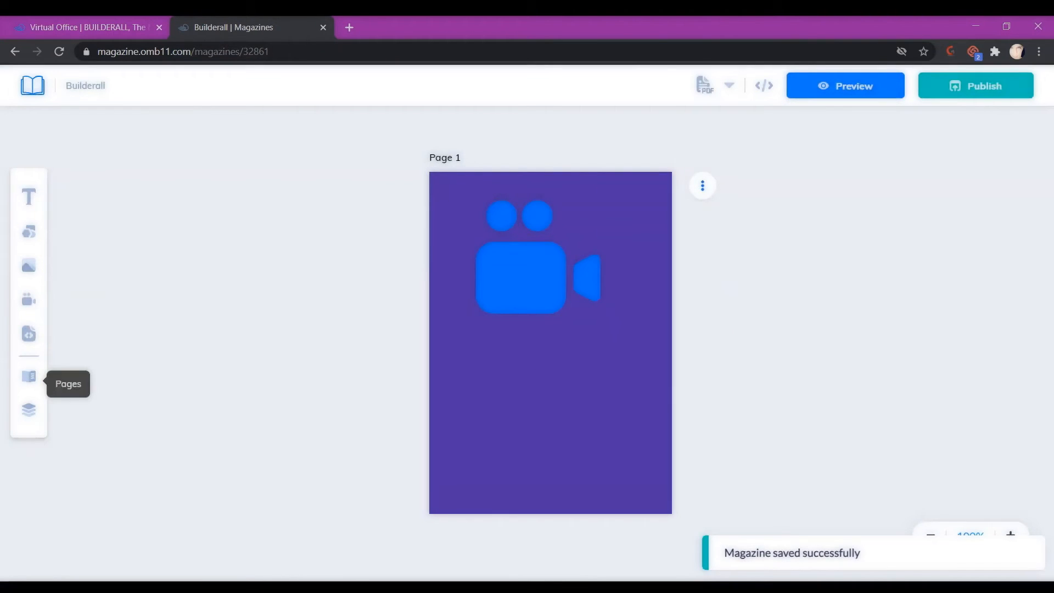
Step: Reorder the pages so the purple video page comes first, and restore the Builderall page as the cover
left_click(28, 376)
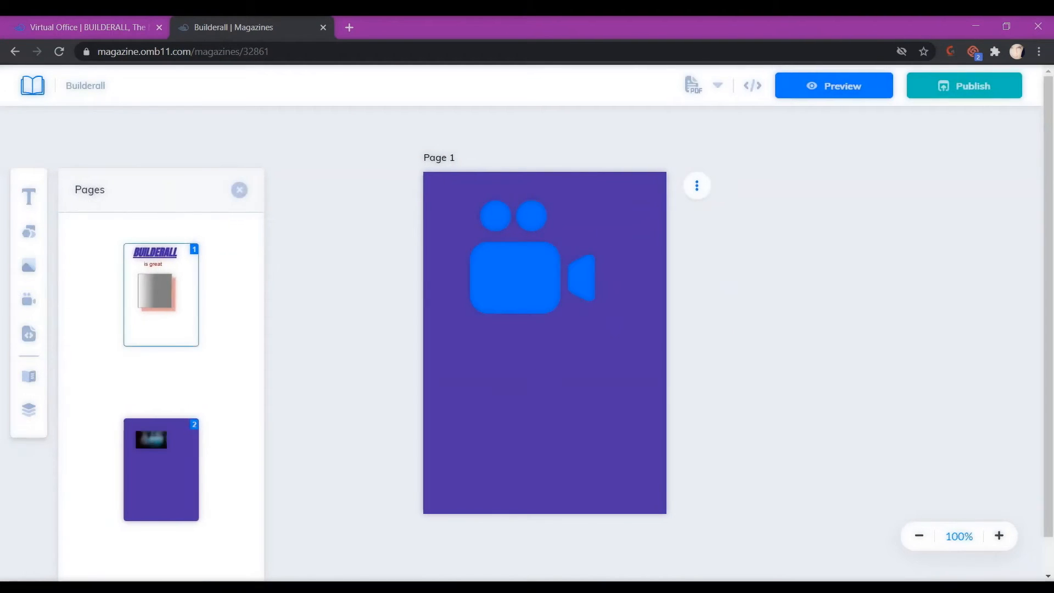
scroll(527, 319, "down", 1)
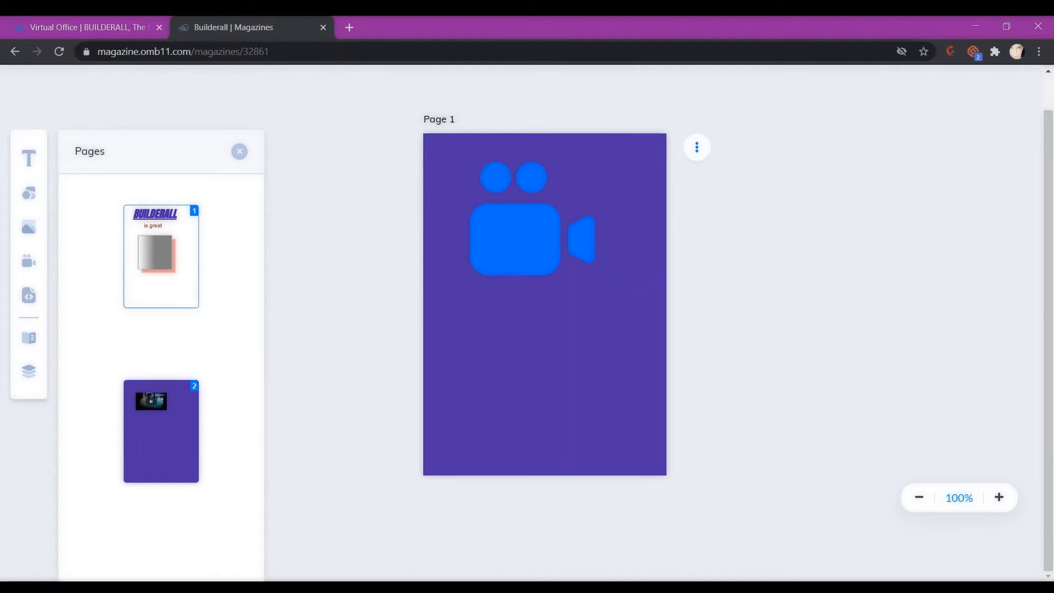
left_click_drag(160, 431, 161, 257)
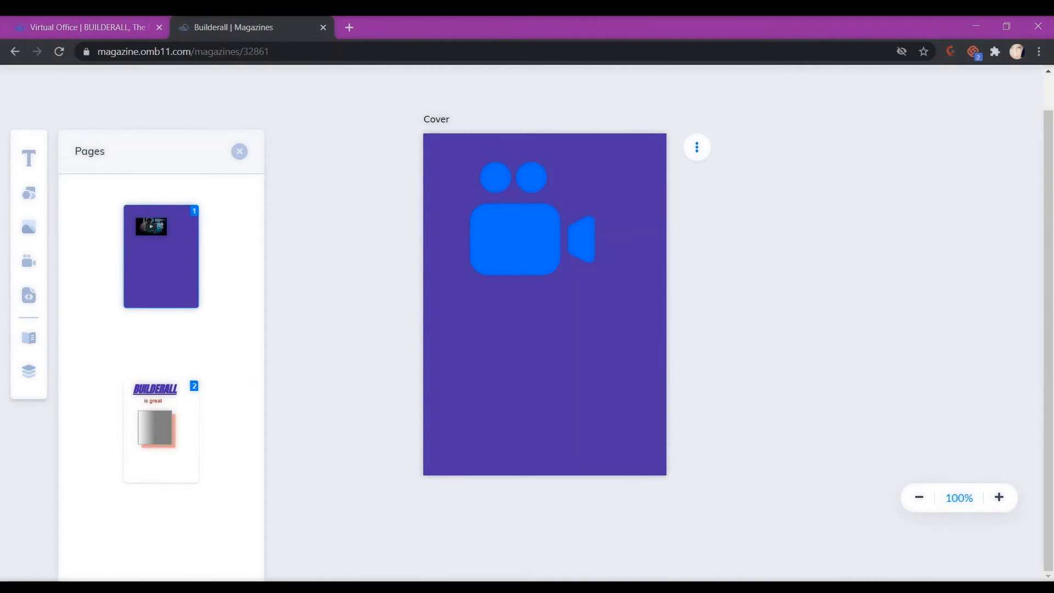
left_click_drag(161, 431, 161, 256)
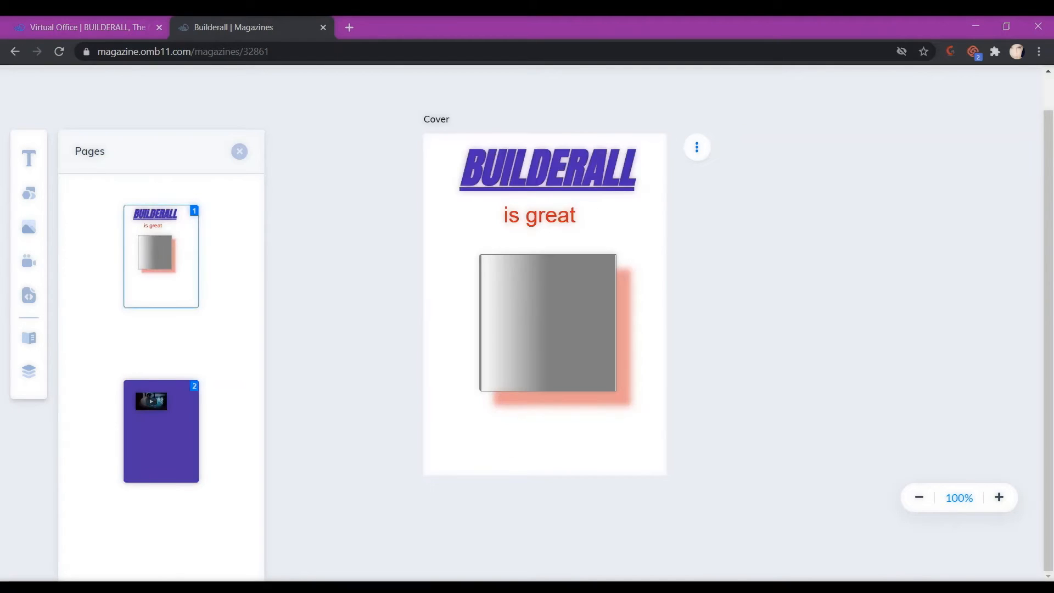
Step: Review the layer list of the cover's elements and close it
left_click(28, 372)
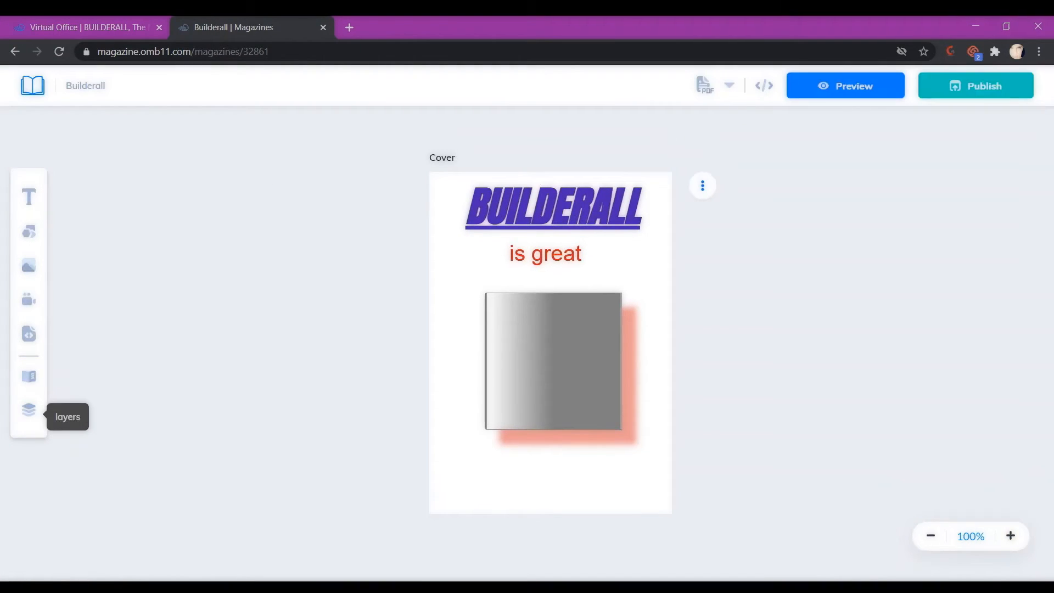
left_click(29, 410)
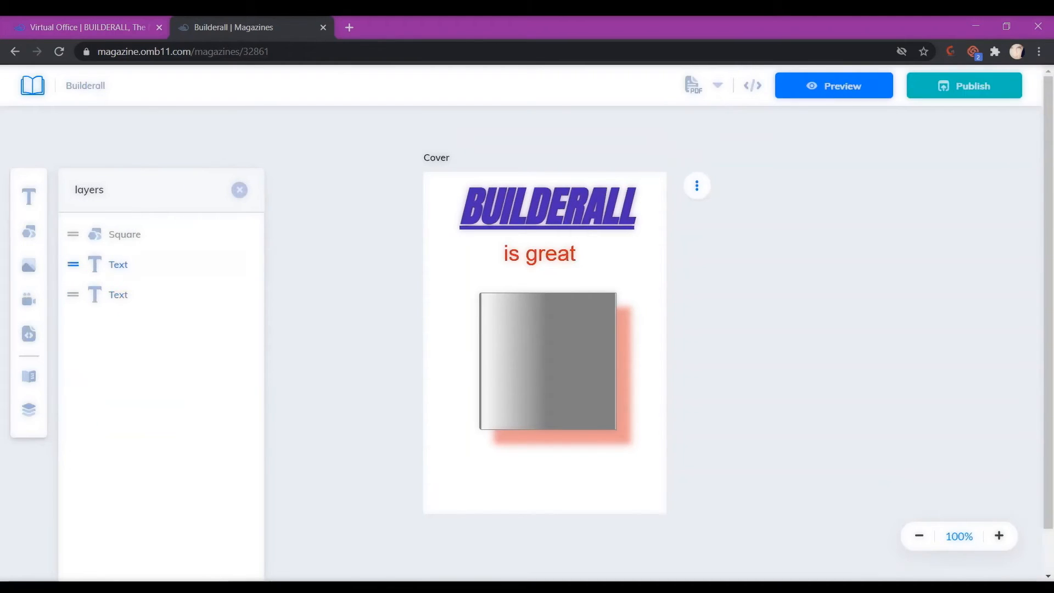
left_click(549, 361)
left_click(240, 189)
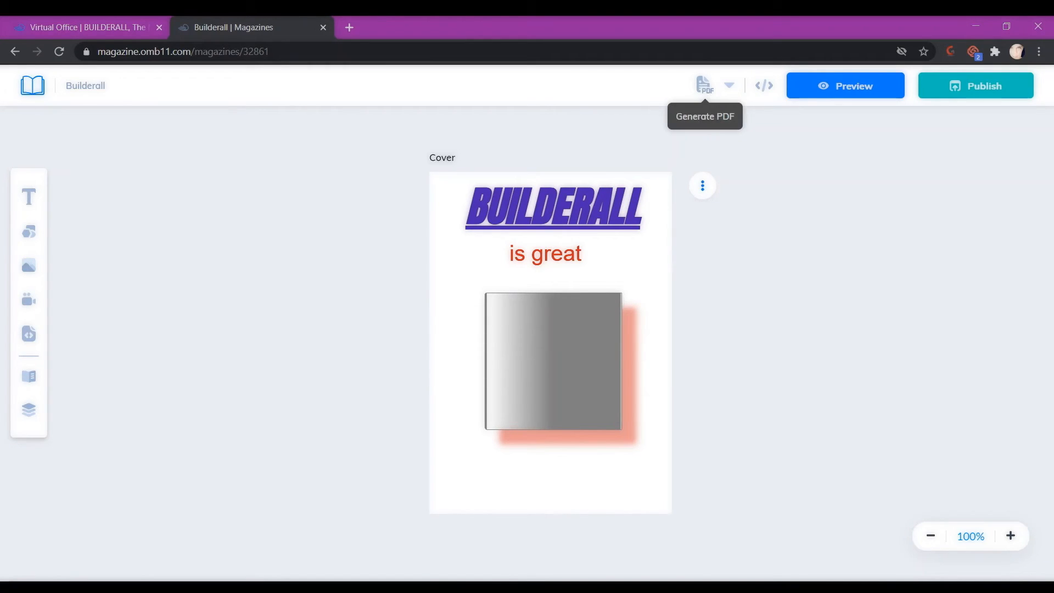
Step: Generate a PDF of the magazine, accepting the warning, and view the magazine's iframe embed code without copying it
left_click(704, 85)
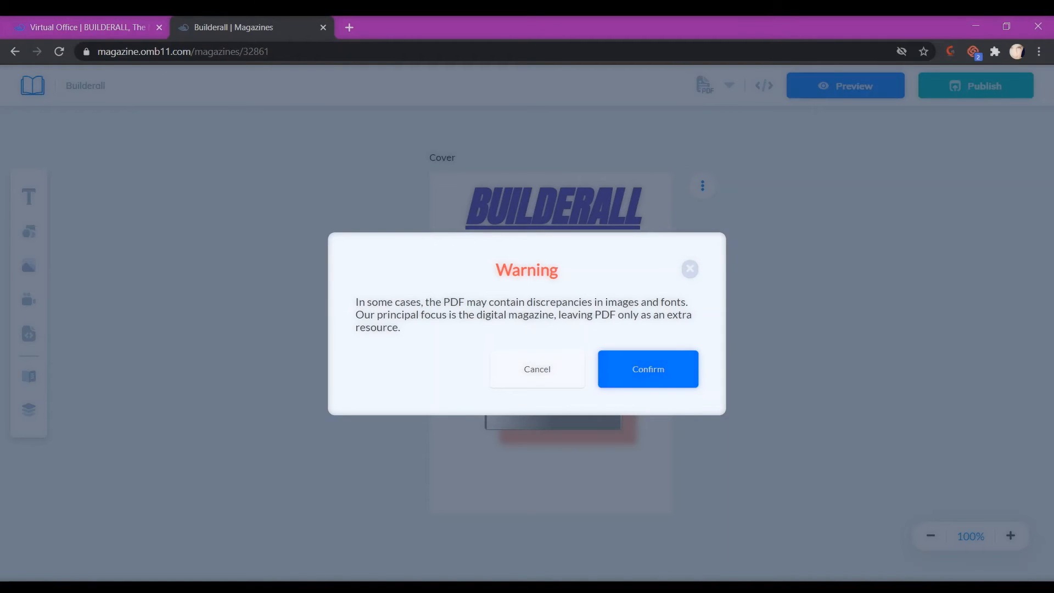
left_click(648, 370)
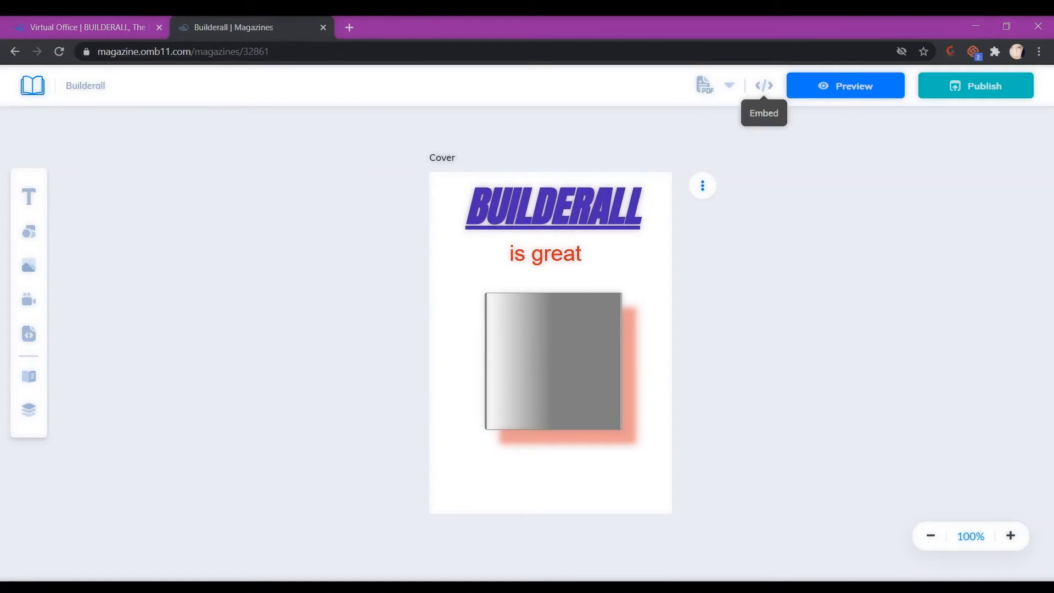
left_click(764, 85)
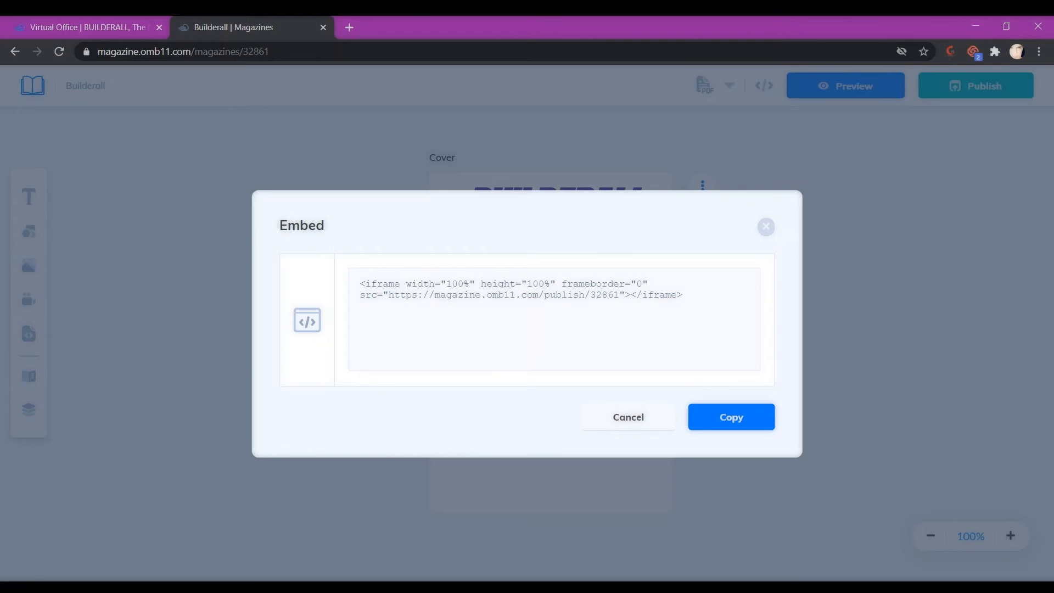
key("Escape")
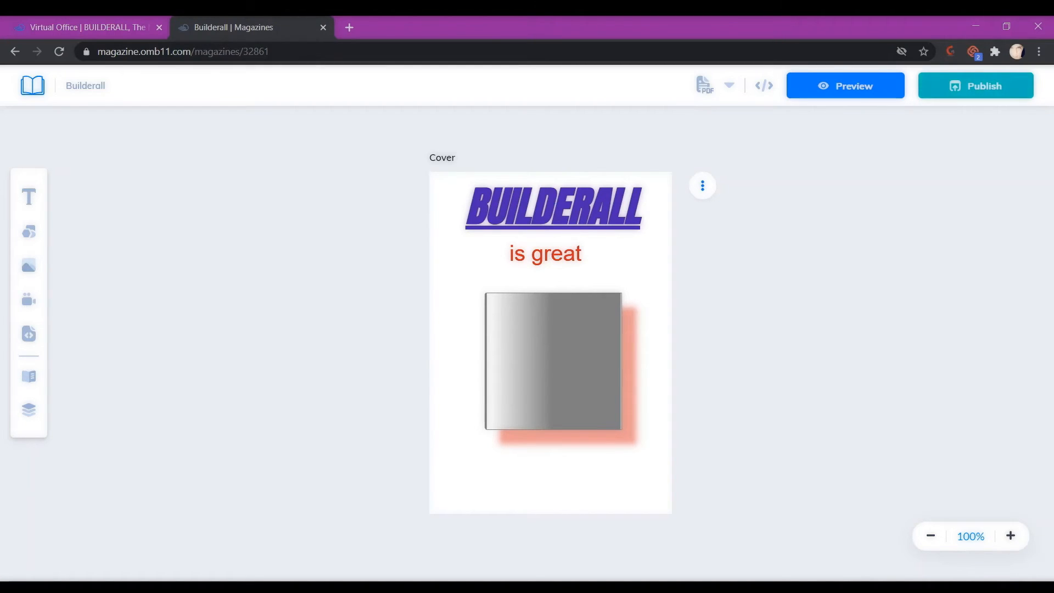
Step: Publish the magazine and check the published version's pages and web address
left_click(975, 85)
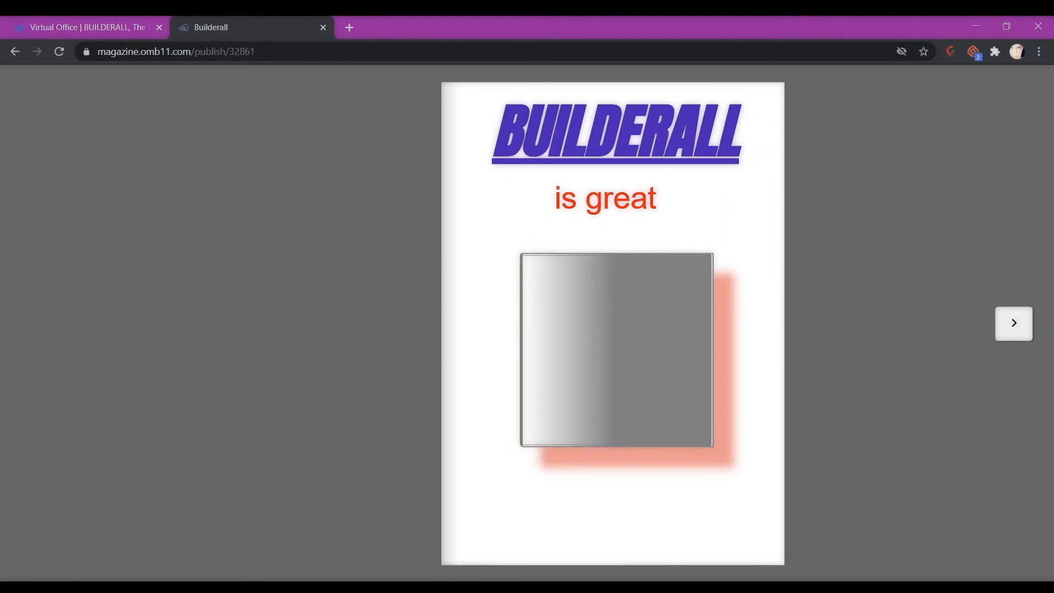
left_click(1014, 323)
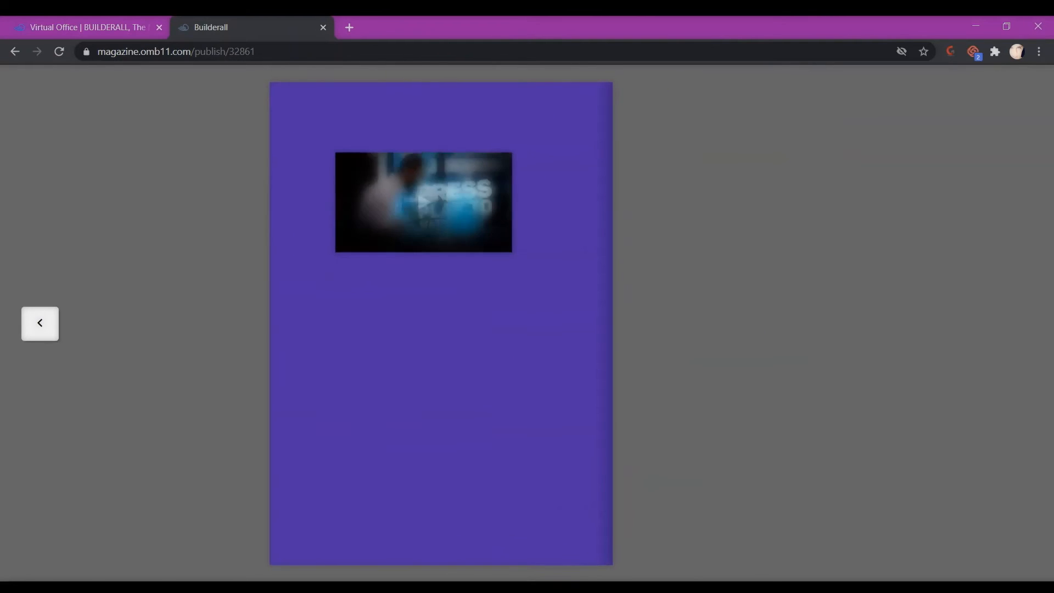
left_click(40, 323)
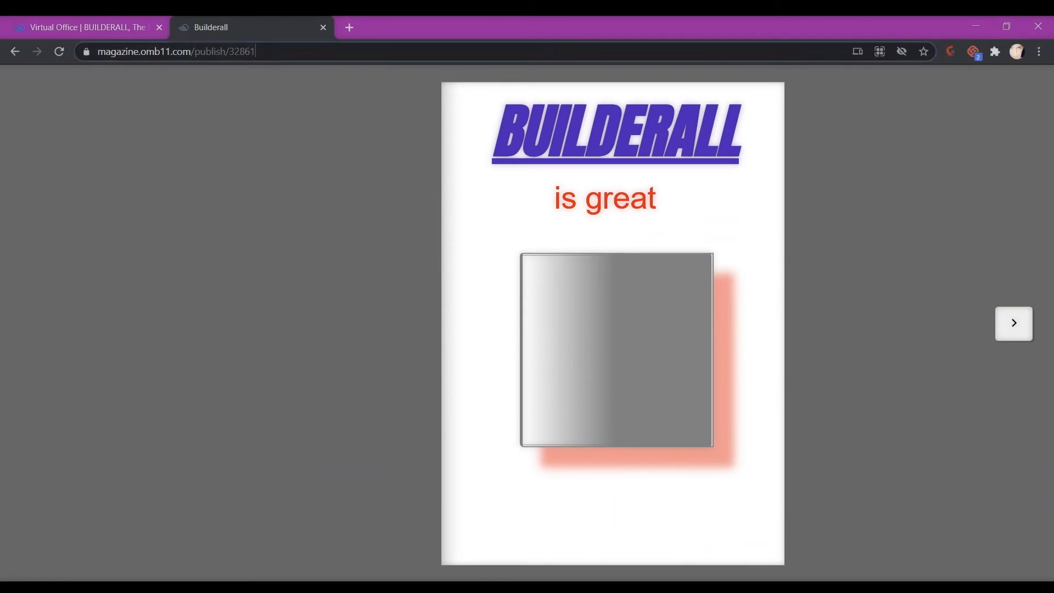
left_click_drag(256, 52, 98, 51)
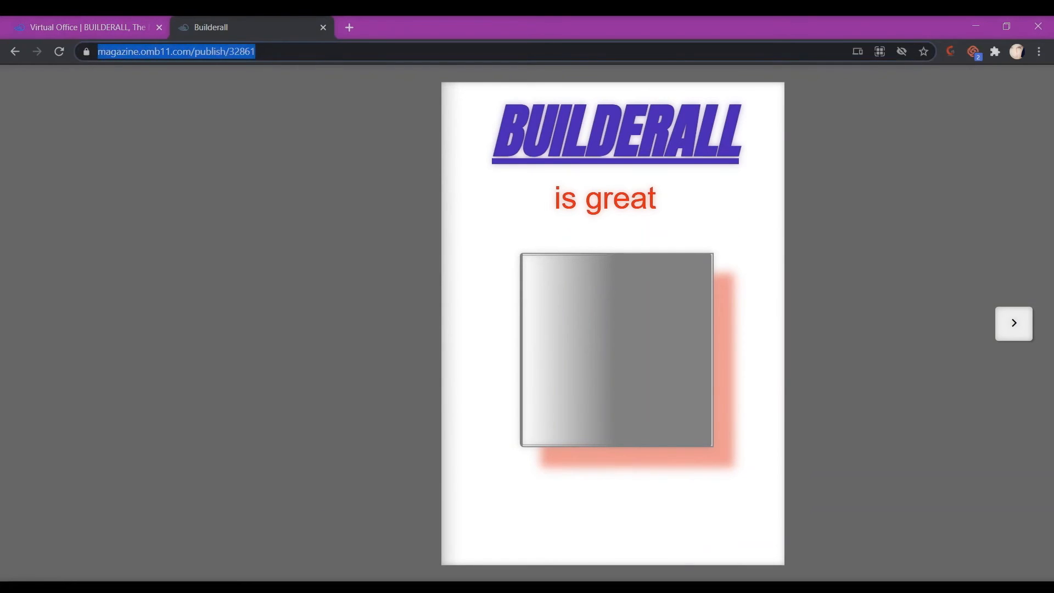